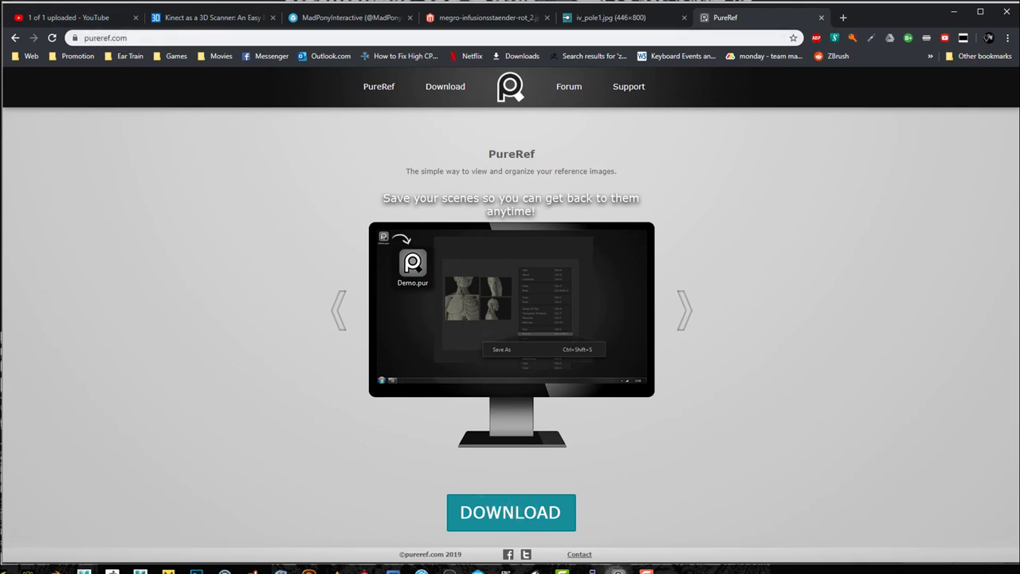
Step: Bring up the PureRef board over the browser and add the red megro-infusionsstaender-rot_2.jpg stand image to it
{"action": "left_click", "coordinate": [595, 567]}
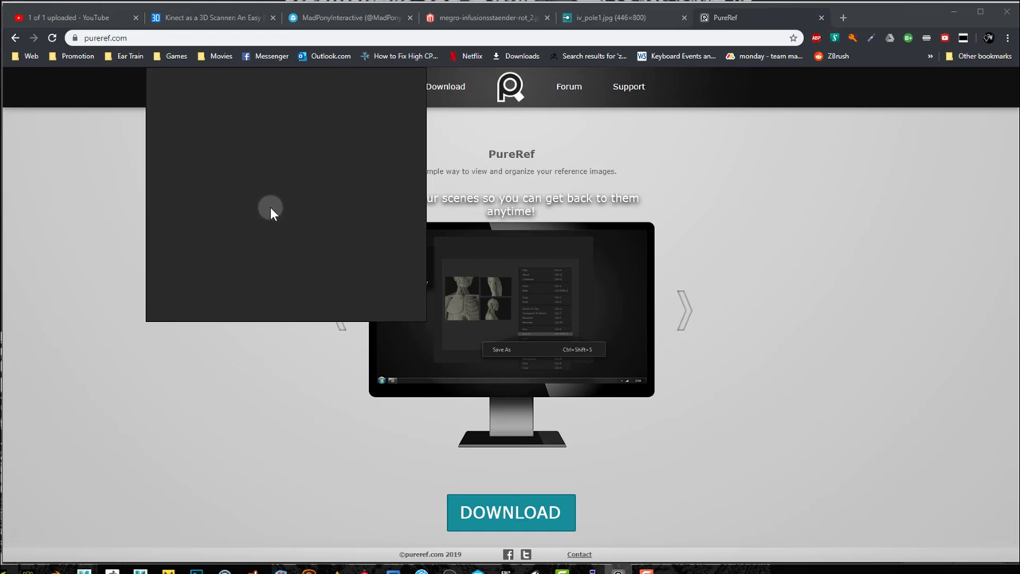
{"action": "left_click_drag", "start_coordinate": [274, 208], "coordinate": [329, 206]}
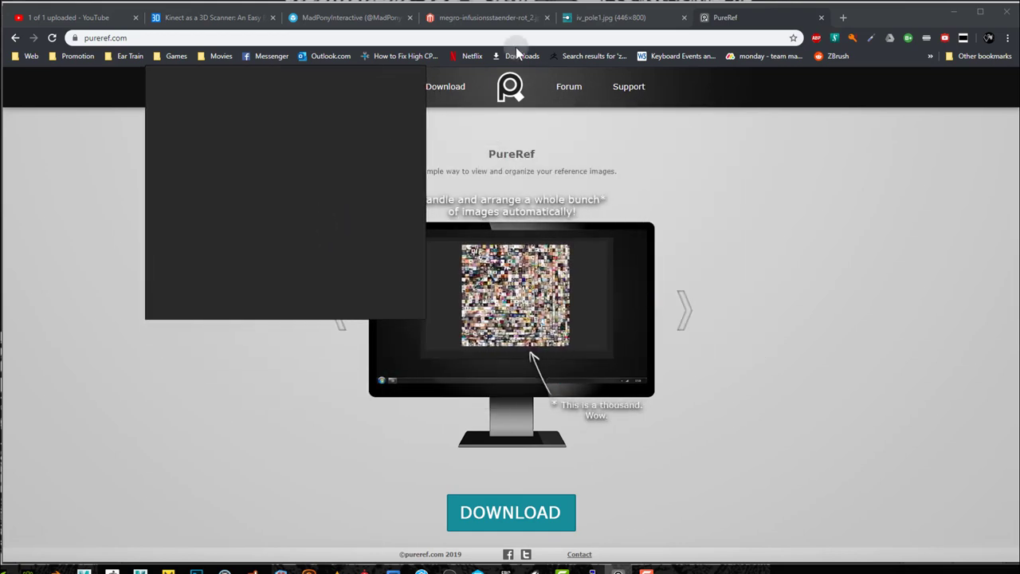
{"action": "left_click", "coordinate": [448, 16]}
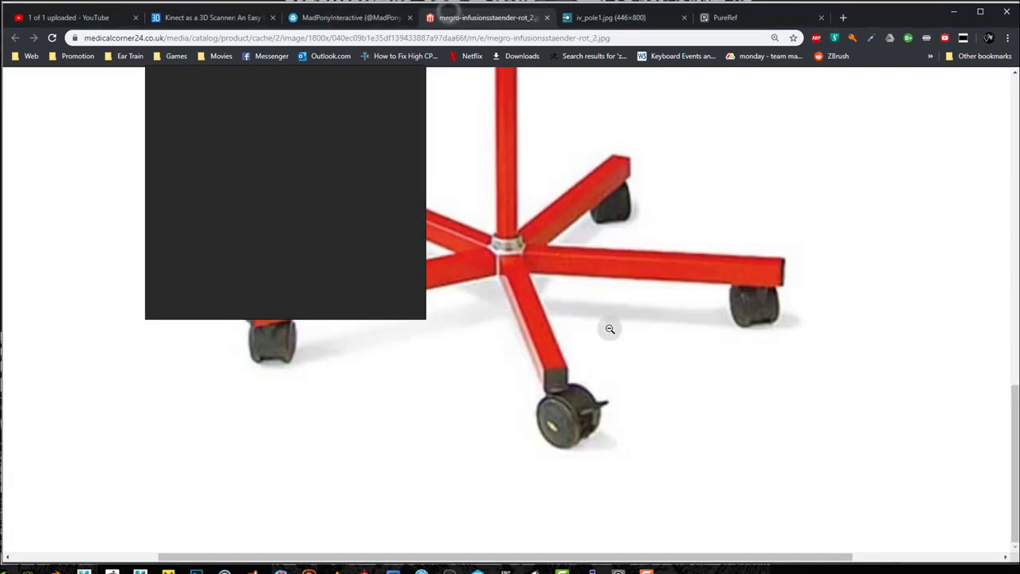
{"action": "left_click", "coordinate": [669, 340]}
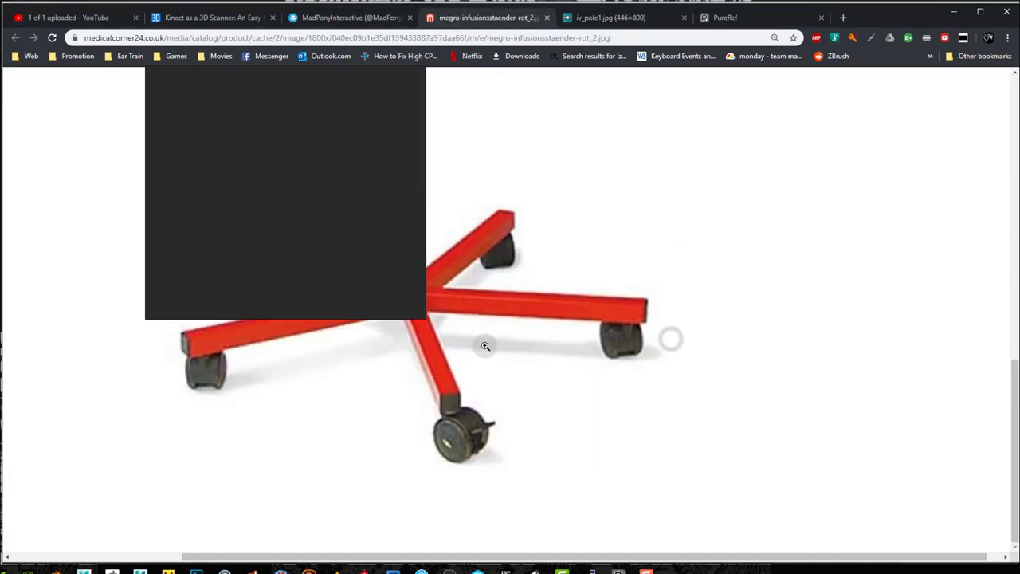
{"action": "left_click_drag", "start_coordinate": [474, 354], "coordinate": [243, 216]}
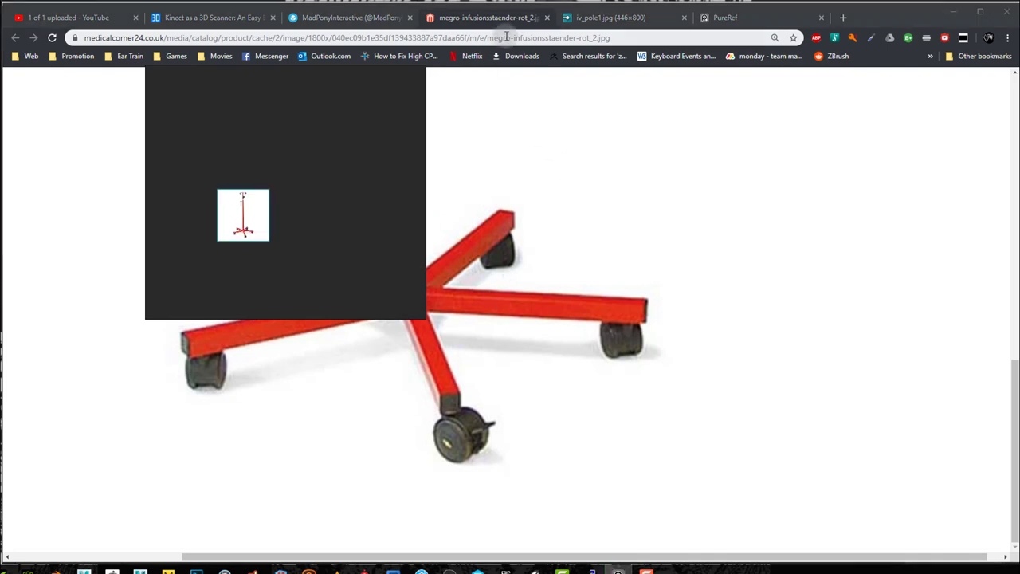
Step: Add the iv_pole1.jpg image to the PureRef board and minimise the browser to reveal ZBrush
{"action": "left_click", "coordinate": [593, 19]}
{"action": "left_click_drag", "start_coordinate": [552, 313], "coordinate": [323, 192]}
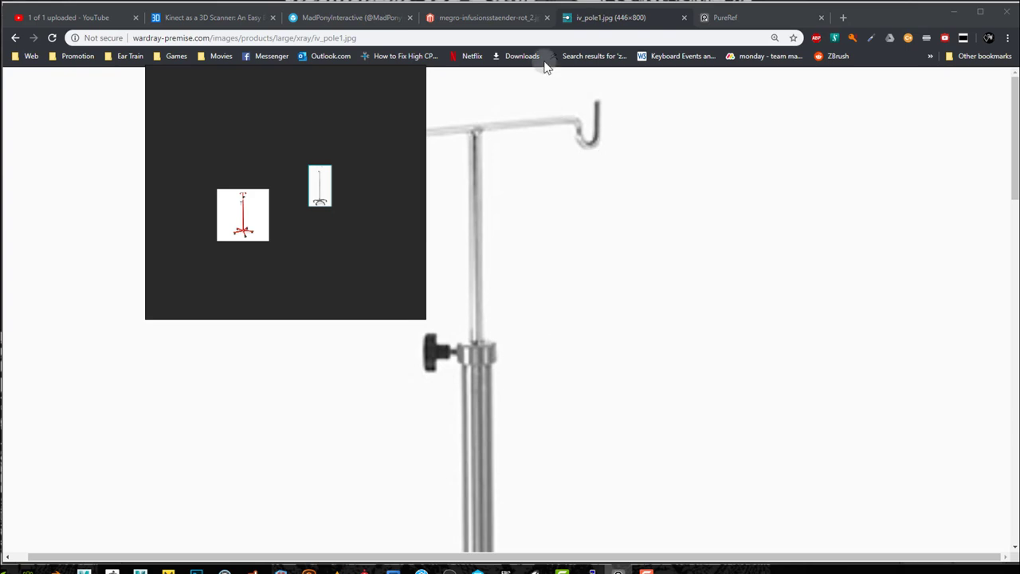
{"action": "left_click", "coordinate": [951, 14]}
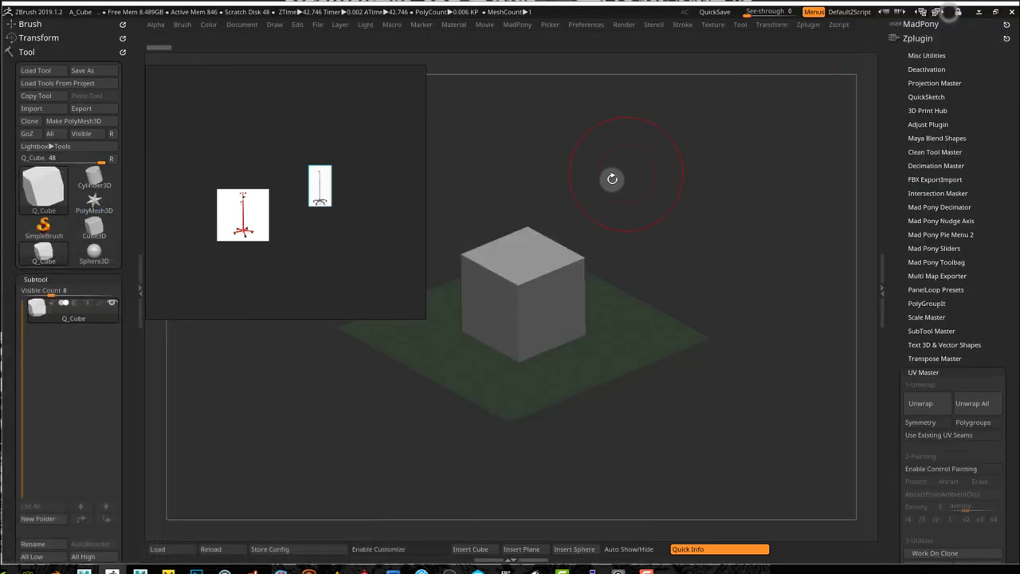
Step: Move the red stand and grey pole reference images closer together on the board
{"action": "scroll", "coordinate": [263, 224], "scroll_direction": "up", "scroll_amount": 3}
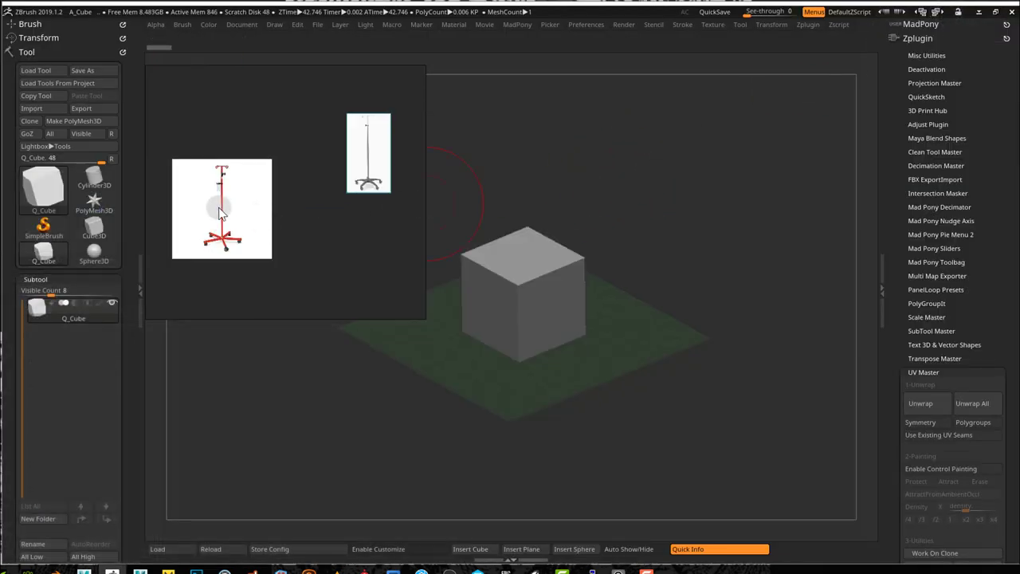
{"action": "left_click_drag", "start_coordinate": [224, 229], "coordinate": [207, 152]}
{"action": "left_click_drag", "start_coordinate": [380, 184], "coordinate": [304, 180]}
Step: Crop the red stand reference image down to its five-wheeled base
{"action": "double_click", "coordinate": [205, 142]}
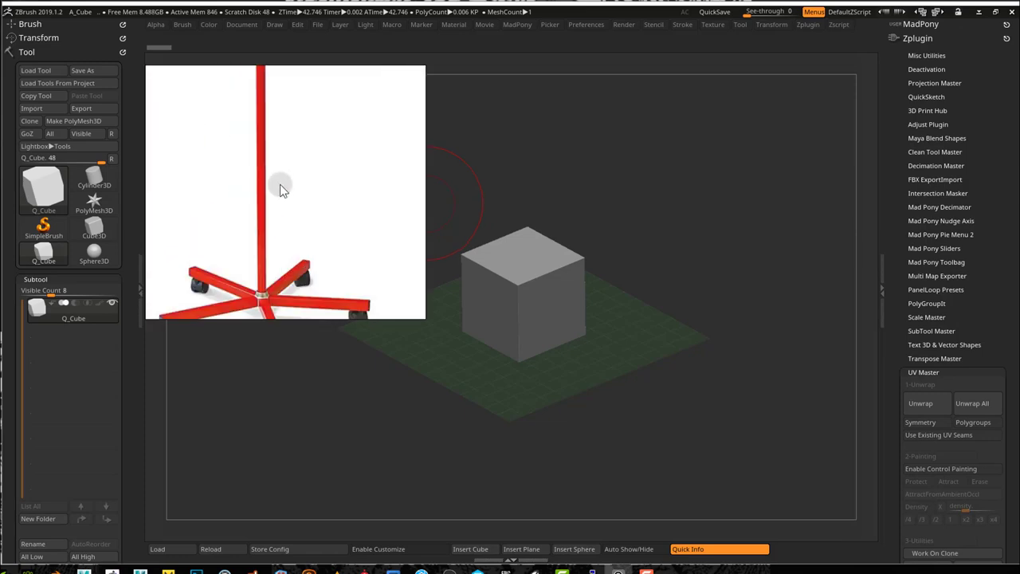
{"action": "scroll", "coordinate": [280, 184], "scroll_direction": "down", "scroll_amount": 2}
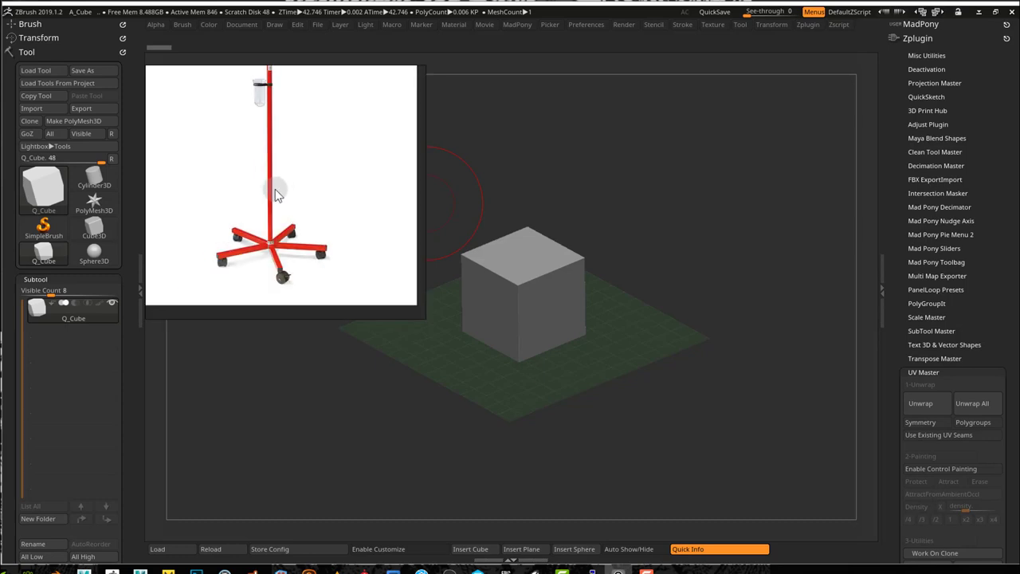
{"action": "left_click_drag", "start_coordinate": [201, 203], "coordinate": [342, 291]}
{"action": "left_click", "coordinate": [208, 196]}
{"action": "left_click", "coordinate": [225, 231]}
{"action": "left_click_drag", "start_coordinate": [185, 203], "coordinate": [351, 298]}
Step: Place the cropped red base image directly beside the lower part of the grey pole image
{"action": "middle_click_drag", "start_coordinate": [391, 276], "coordinate": [177, 251]}
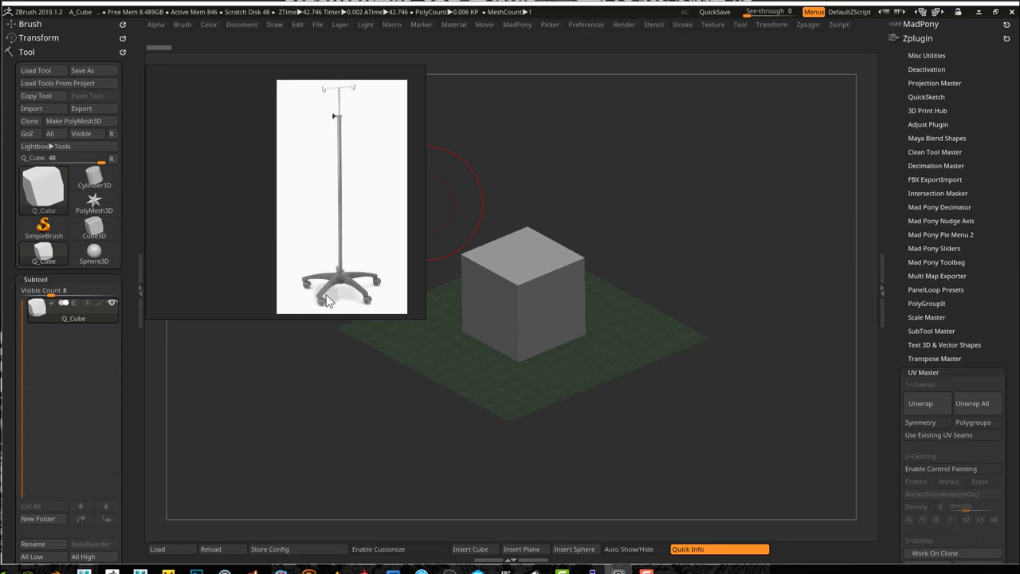
{"action": "middle_click_drag", "start_coordinate": [241, 233], "coordinate": [316, 233]}
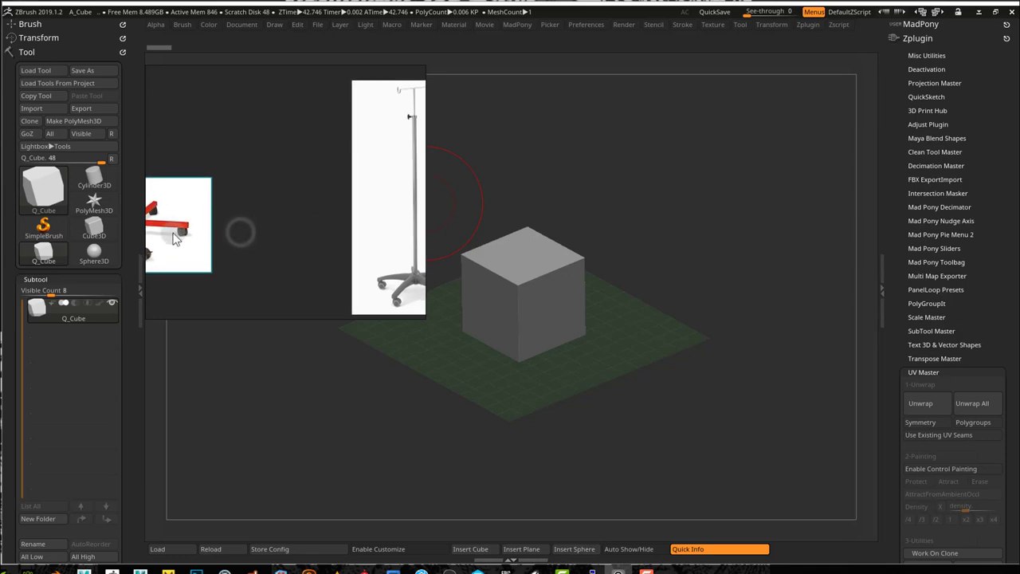
{"action": "left_click_drag", "start_coordinate": [172, 233], "coordinate": [316, 273]}
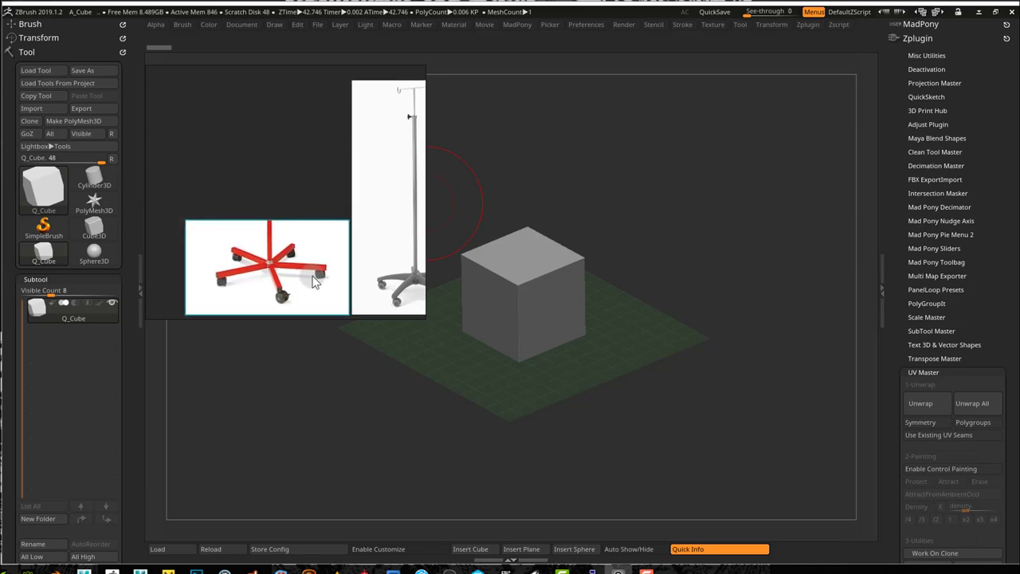
{"action": "middle_click_drag", "start_coordinate": [364, 272], "coordinate": [299, 270]}
Step: Examine the red wheeled base and the double-hook top of the grey pole in the reference images
{"action": "scroll", "coordinate": [226, 249], "scroll_direction": "up", "scroll_amount": 3}
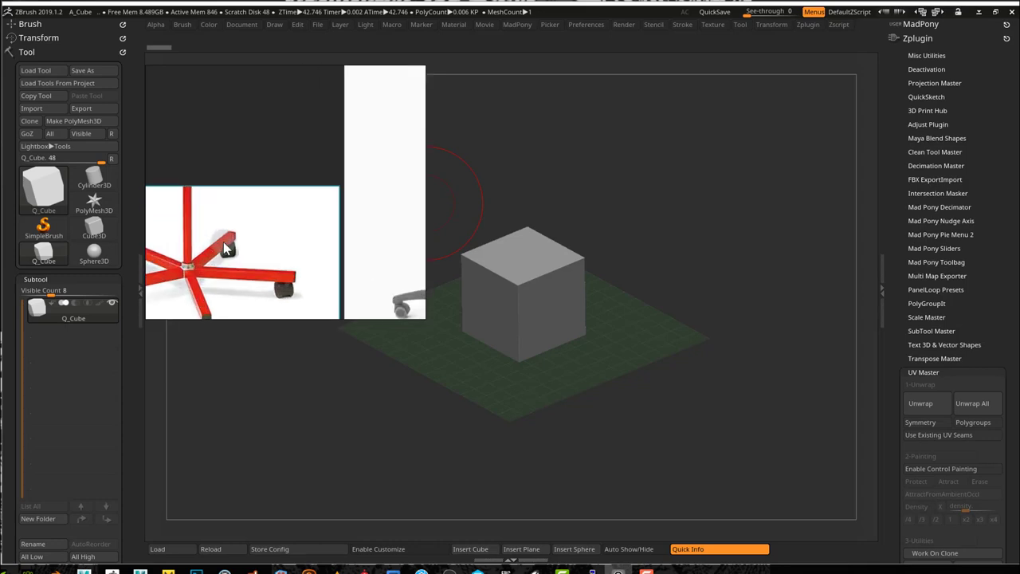
{"action": "middle_click_drag", "start_coordinate": [250, 284], "coordinate": [321, 195]}
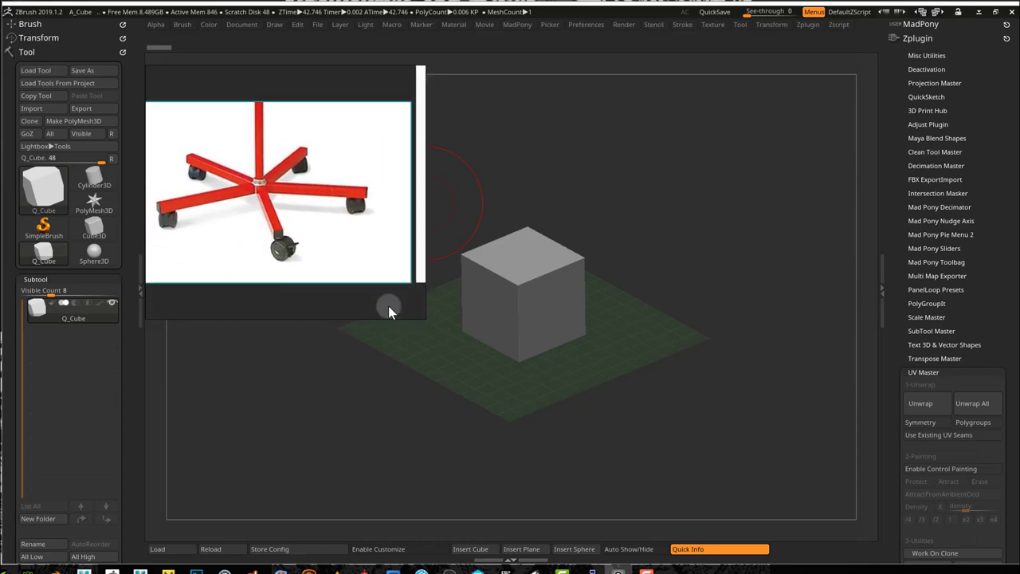
{"action": "mouse_move", "coordinate": [369, 223]}
{"action": "middle_mouse_down"}
{"action": "mouse_move", "coordinate": [143, 246]}
{"action": "mouse_move", "coordinate": [294, 232]}
{"action": "mouse_move", "coordinate": [374, 238]}
{"action": "middle_mouse_up"}
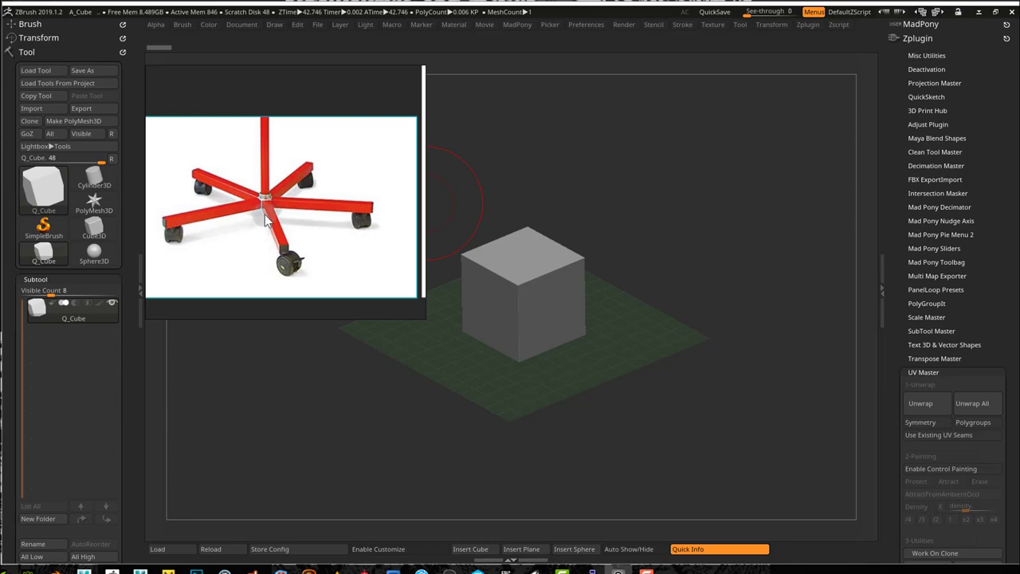
{"action": "middle_click_drag", "start_coordinate": [341, 212], "coordinate": [292, 292]}
{"action": "middle_click_drag", "start_coordinate": [382, 168], "coordinate": [183, 353]}
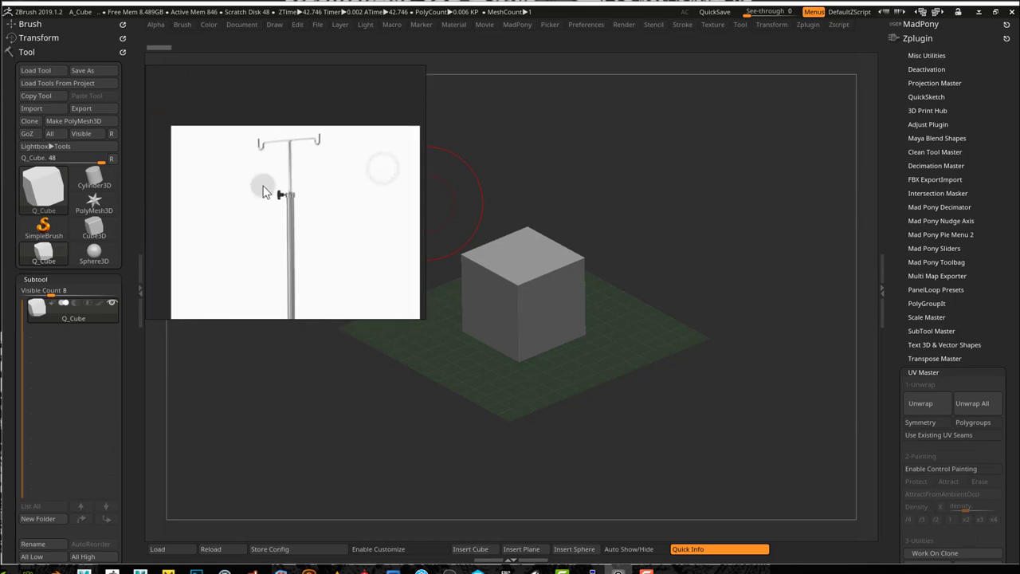
{"action": "scroll", "coordinate": [300, 144], "scroll_direction": "up", "scroll_amount": 3}
{"action": "scroll", "coordinate": [294, 151], "scroll_direction": "down", "scroll_amount": 3}
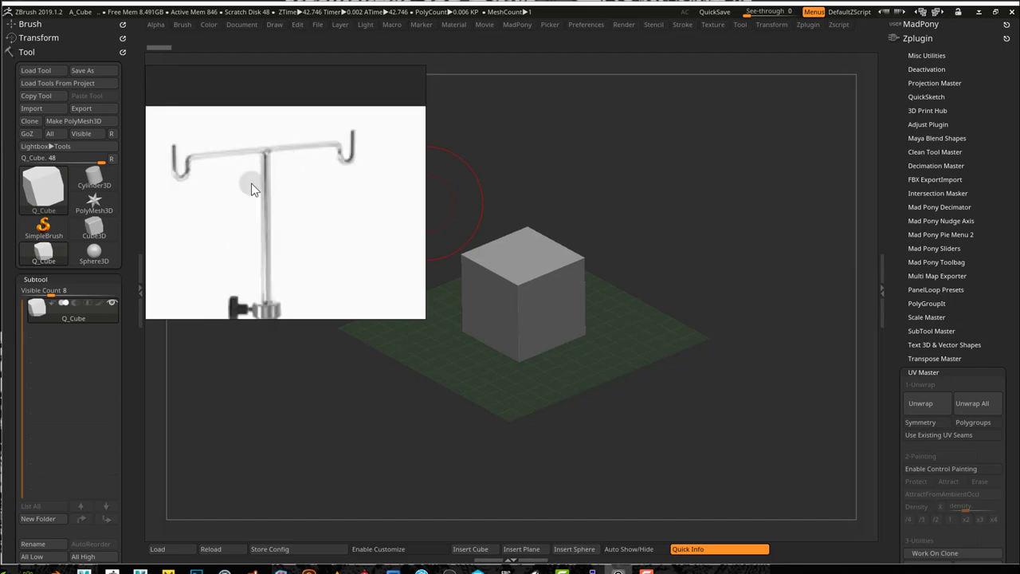
{"action": "scroll", "coordinate": [295, 186], "scroll_direction": "up", "scroll_amount": 2}
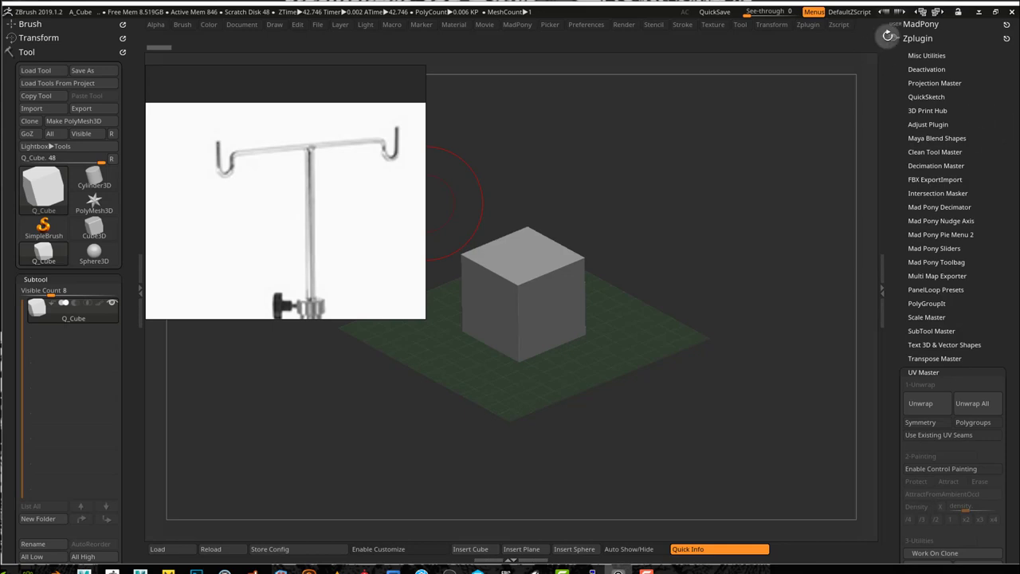
Step: Collapse the UV Master plugin and expand Mad Pony Pie Menu 2 to show its list of pie menus
{"action": "left_click", "coordinate": [933, 372]}
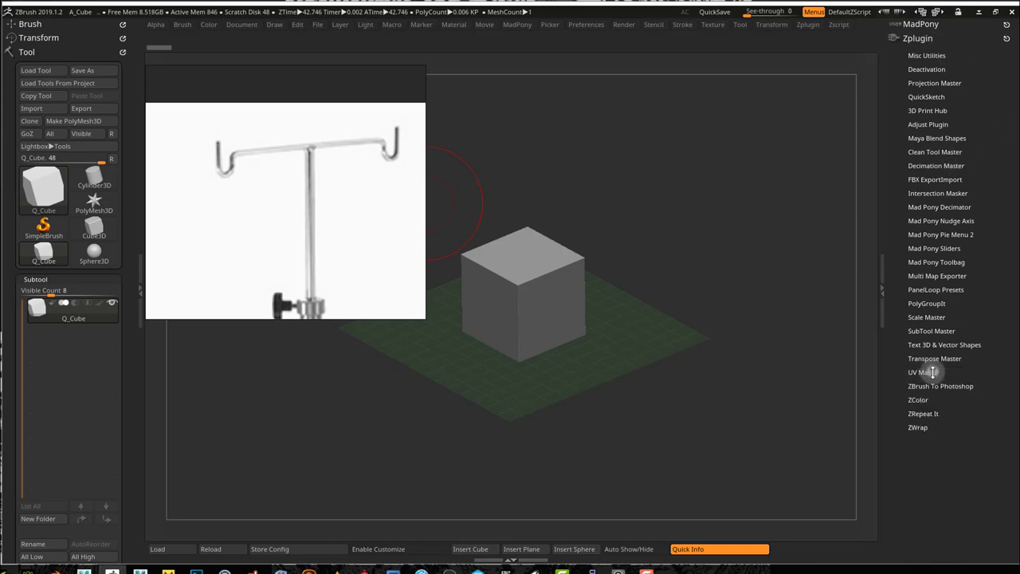
{"action": "left_click", "coordinate": [962, 234]}
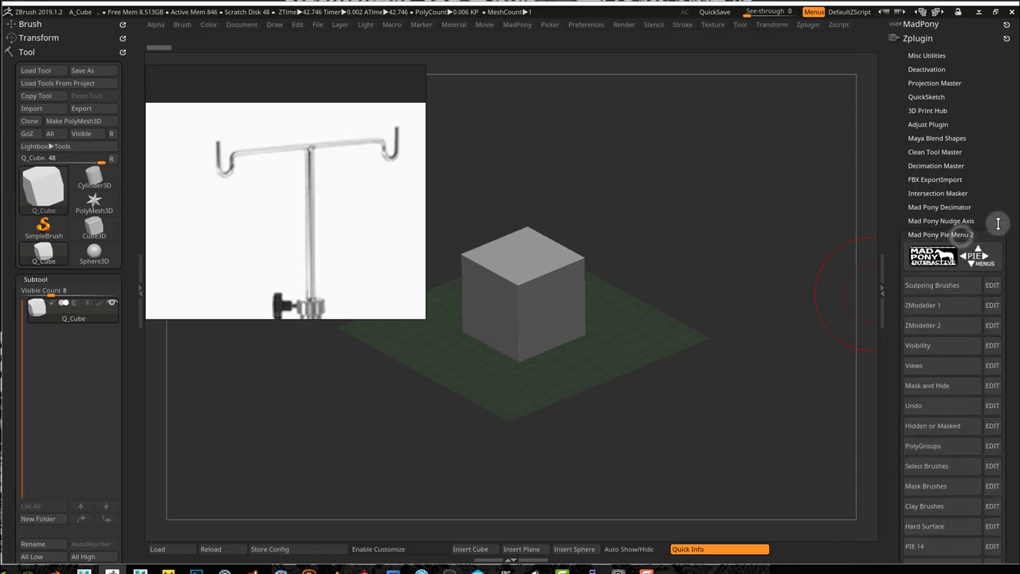
{"action": "scroll", "coordinate": [996, 151], "scroll_direction": "down", "scroll_amount": 3}
{"action": "scroll", "coordinate": [1006, 156], "scroll_direction": "up", "scroll_amount": 1}
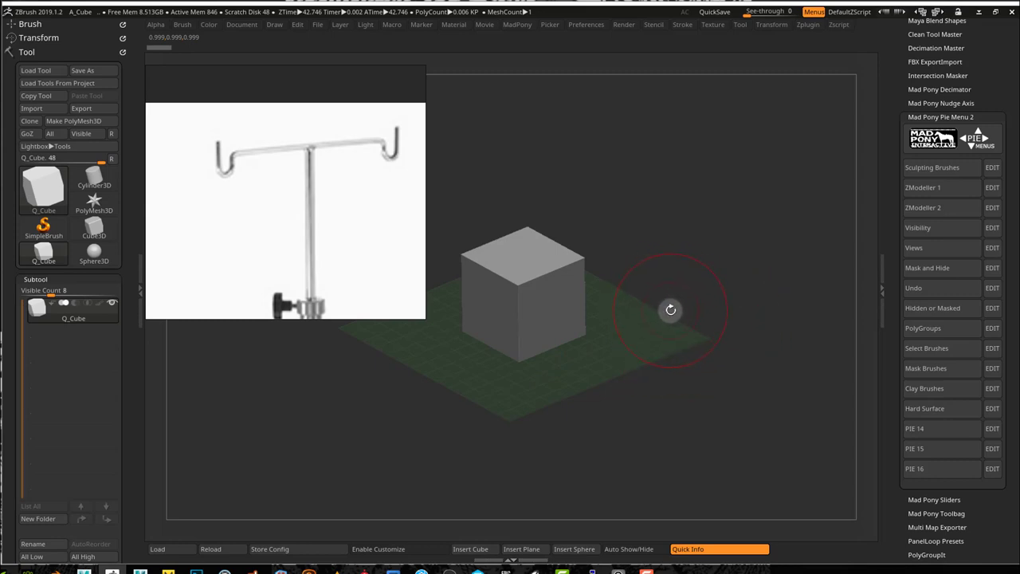
Step: Turn on Polyframe for the cube and choose the ZModeler brush using the pie menus
{"action": "left_click_drag", "start_coordinate": [689, 342], "coordinate": [686, 344]}
{"action": "key", "text": "g"}
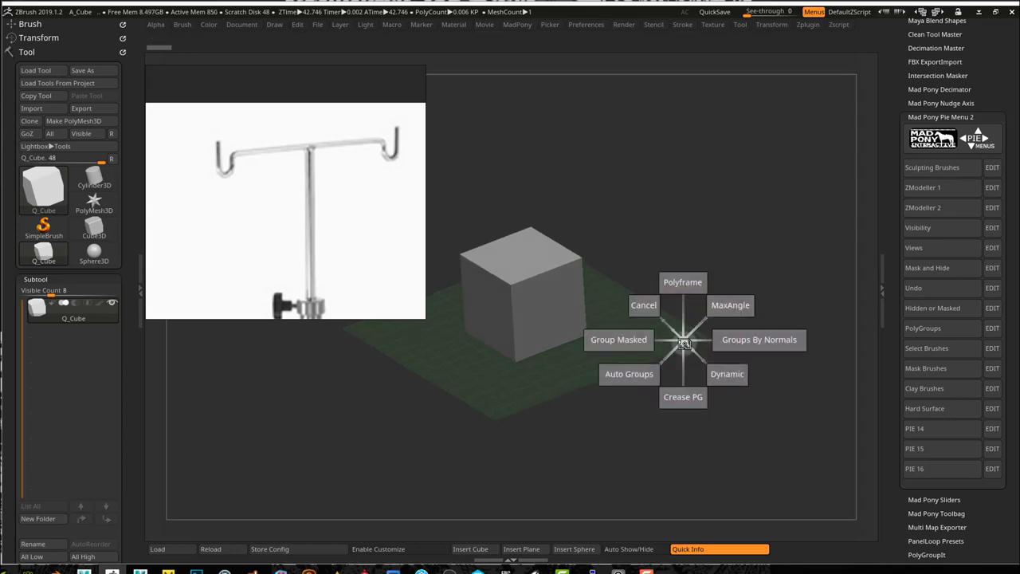
{"action": "left_click", "coordinate": [667, 211]}
{"action": "mouse_move", "coordinate": [629, 334]}
{"action": "left_mouse_down"}
{"action": "mouse_move", "coordinate": [648, 342]}
{"action": "mouse_move", "coordinate": [636, 342]}
{"action": "left_mouse_up"}
{"action": "key", "text": "1"}
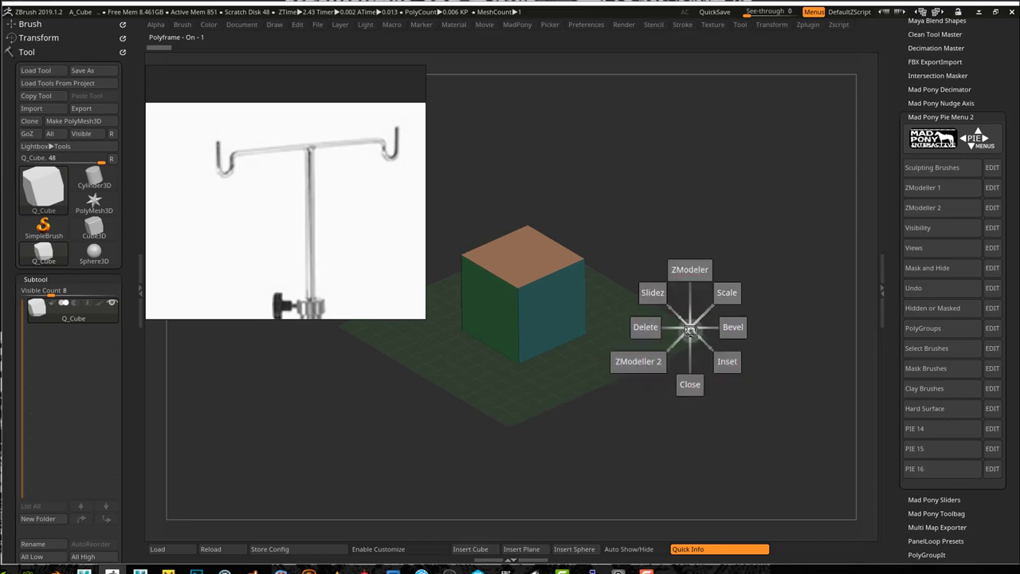
{"action": "left_click", "coordinate": [690, 167]}
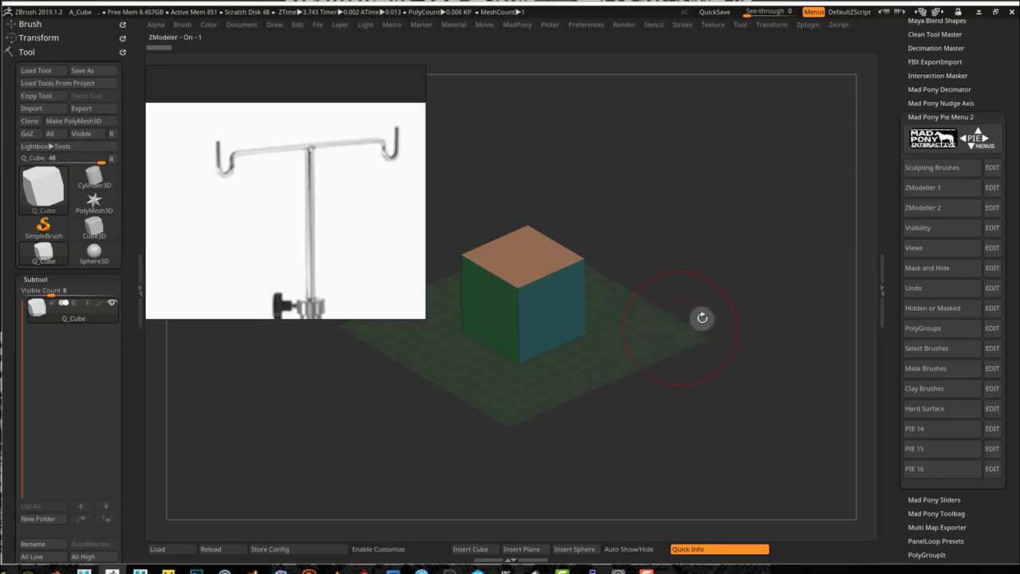
Step: Expand the Mad Pony Toolbag plugin to show its tool categories
{"action": "left_click", "coordinate": [944, 512]}
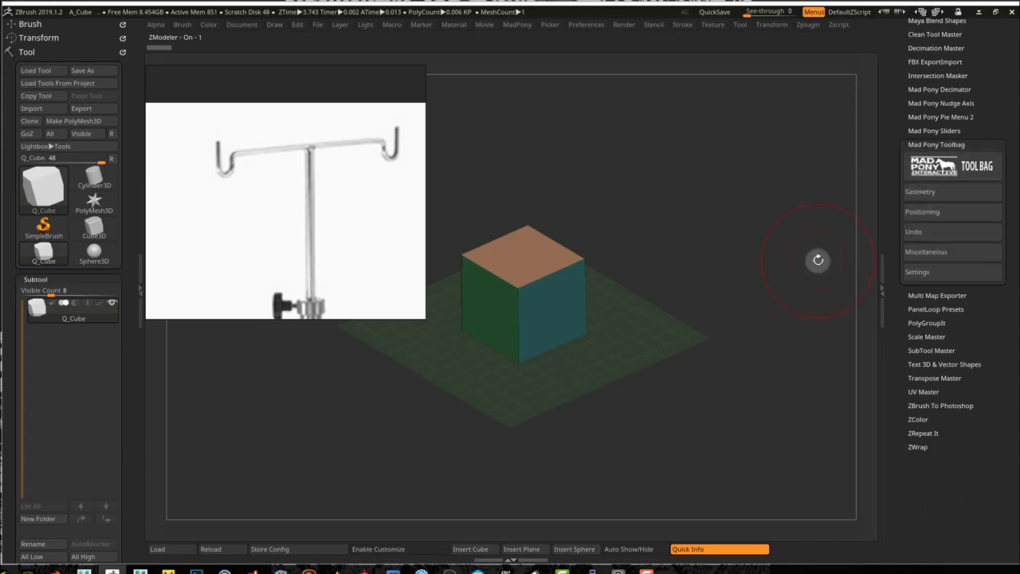
{"action": "left_click_drag", "start_coordinate": [690, 351], "coordinate": [687, 355]}
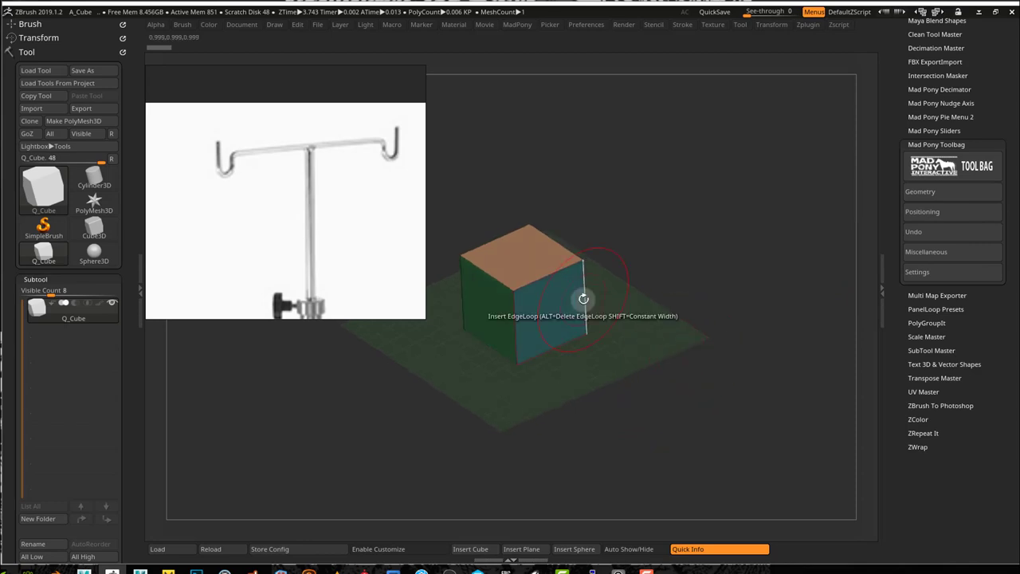
{"action": "left_click_drag", "start_coordinate": [617, 262], "coordinate": [619, 254]}
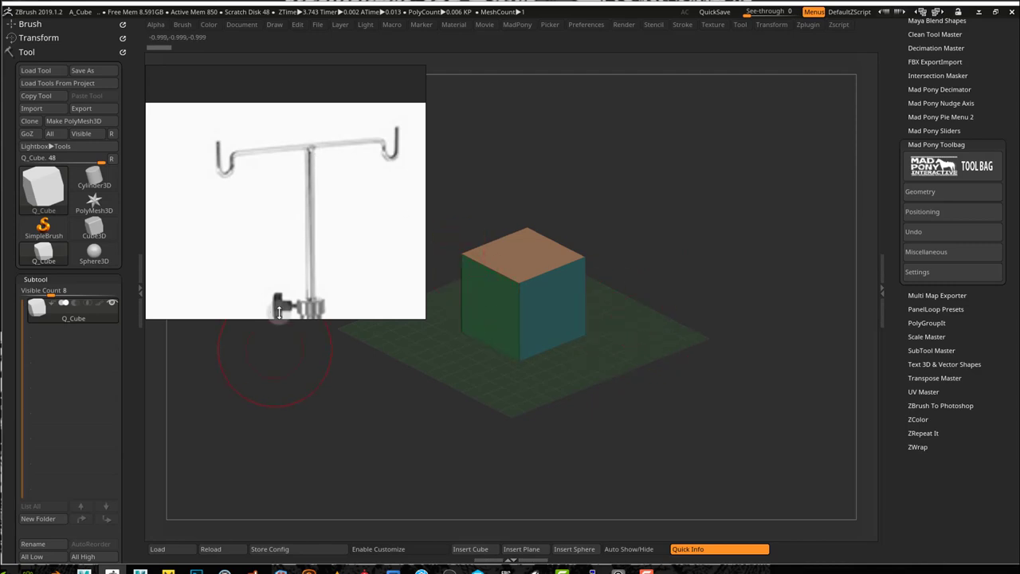
Step: Switch the active tool from the cube to a new ZSphere
{"action": "left_click", "coordinate": [47, 200]}
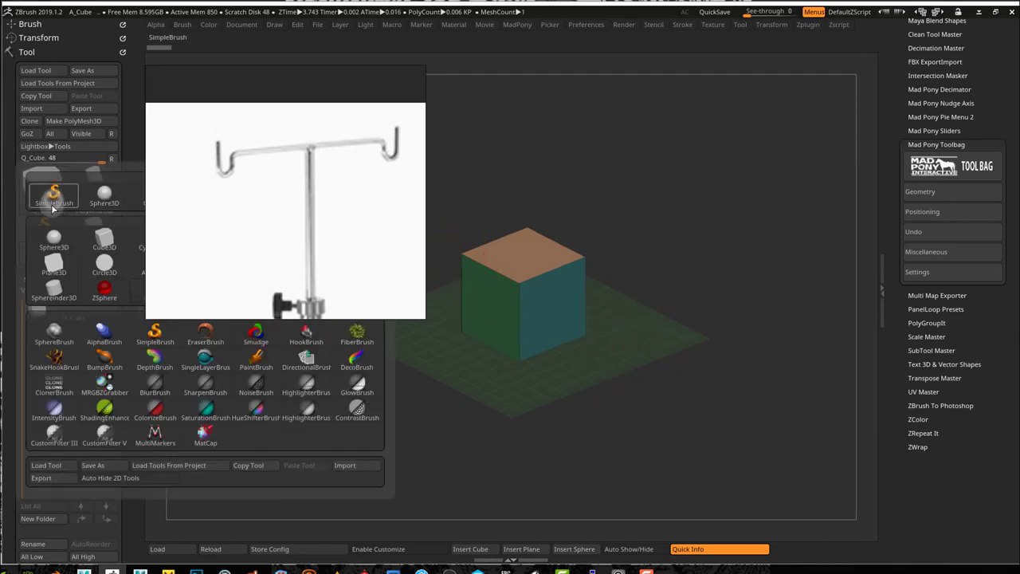
{"action": "left_click", "coordinate": [105, 291]}
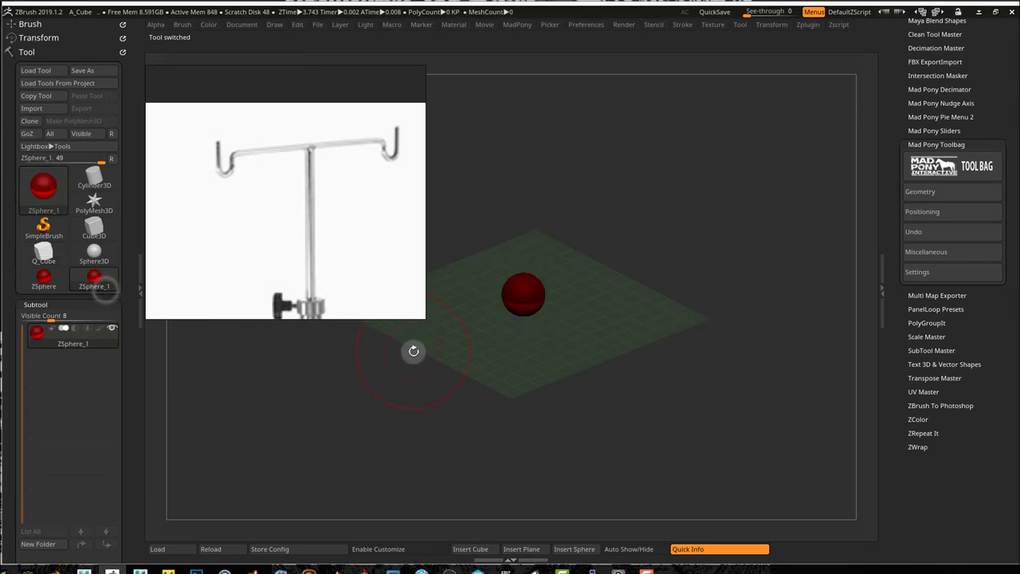
{"action": "left_click_drag", "start_coordinate": [661, 278], "coordinate": [665, 280]}
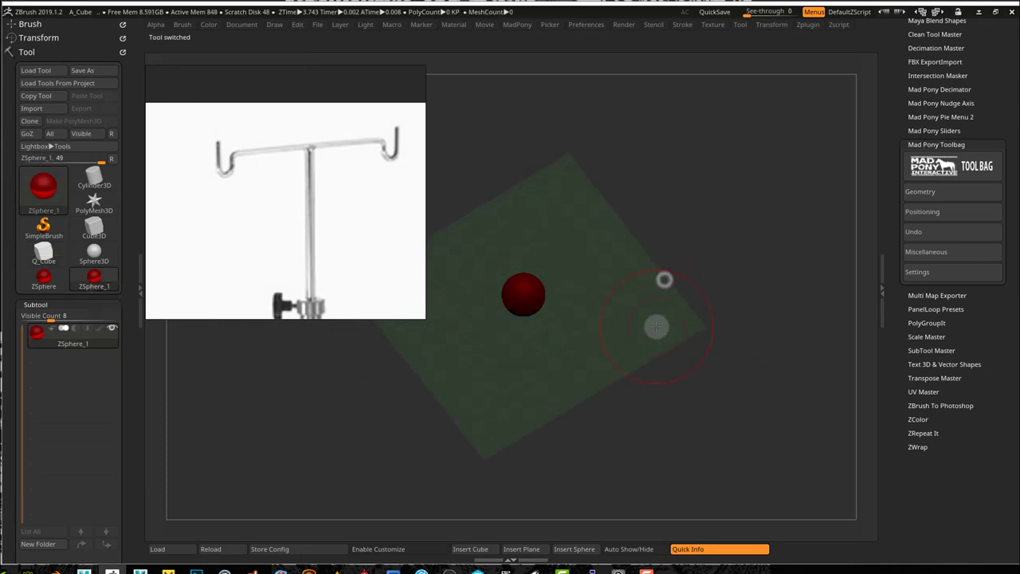
Step: Display all grids around the ZSphere with the Toolbag's grid visibility options and snap them to the SubTool's centre of mass
{"action": "left_click", "coordinate": [924, 192]}
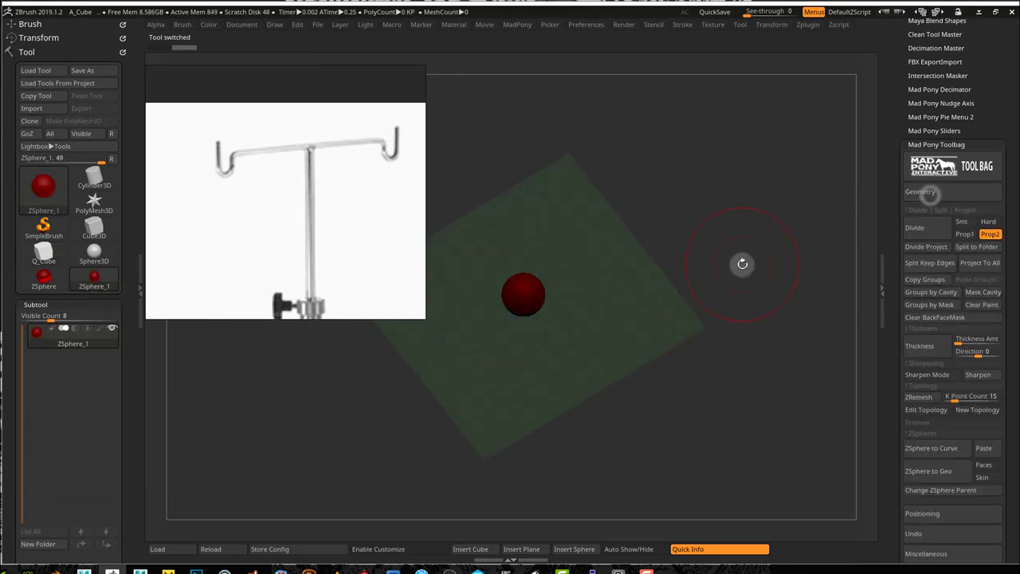
{"action": "left_click", "coordinate": [982, 192]}
{"action": "left_click", "coordinate": [950, 211]}
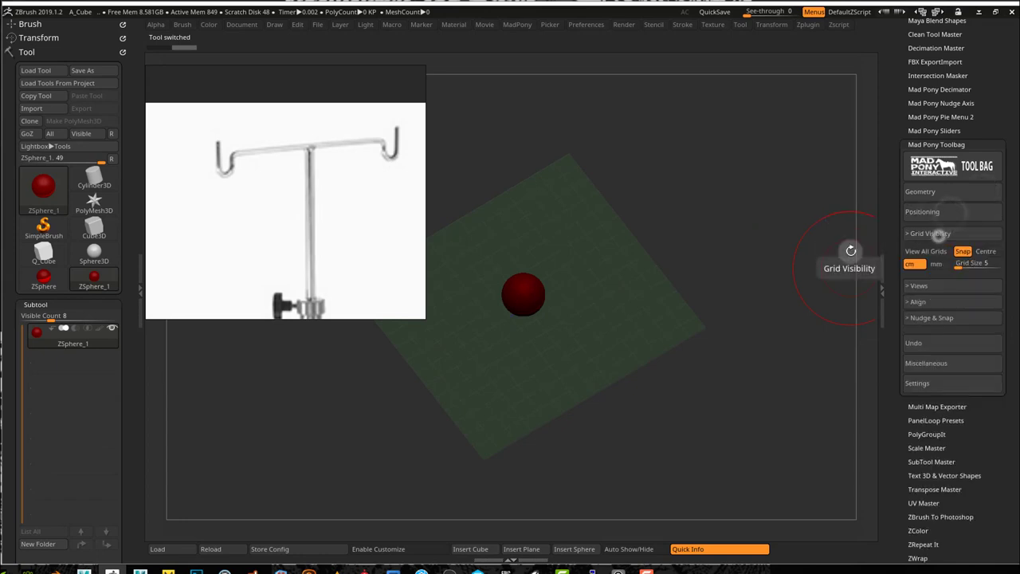
{"action": "left_click", "coordinate": [938, 252]}
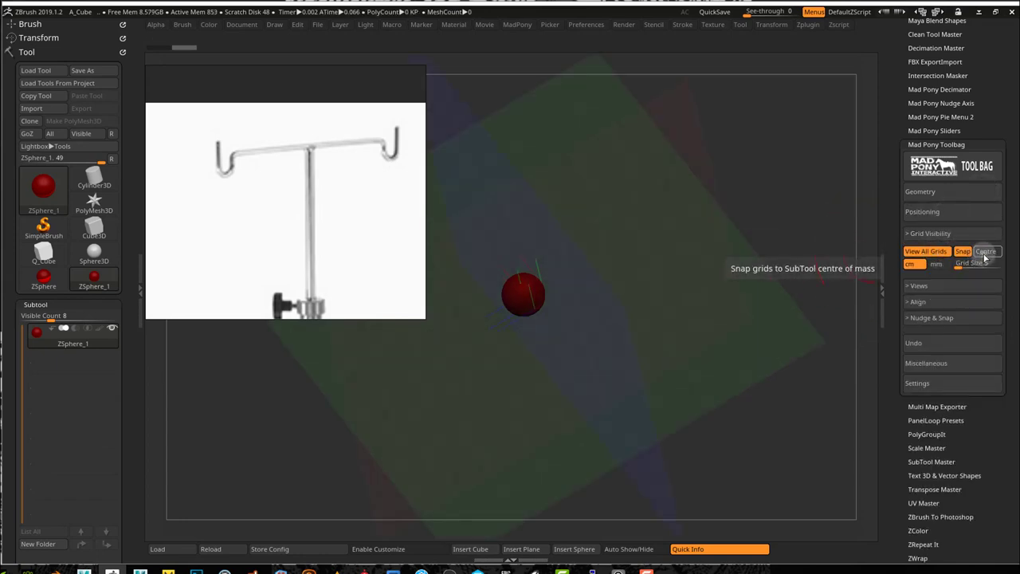
{"action": "left_click", "coordinate": [984, 255]}
{"action": "left_click_drag", "start_coordinate": [748, 373], "coordinate": [733, 311]}
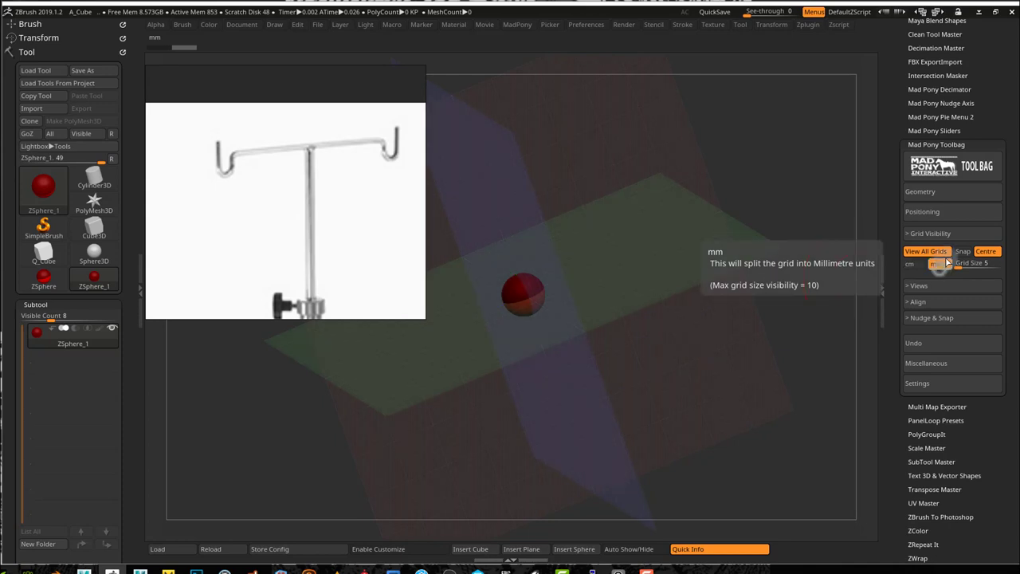
Step: Switch to the front view with the Toolbag's view controls and set its zoom to 82%
{"action": "left_click", "coordinate": [947, 233]}
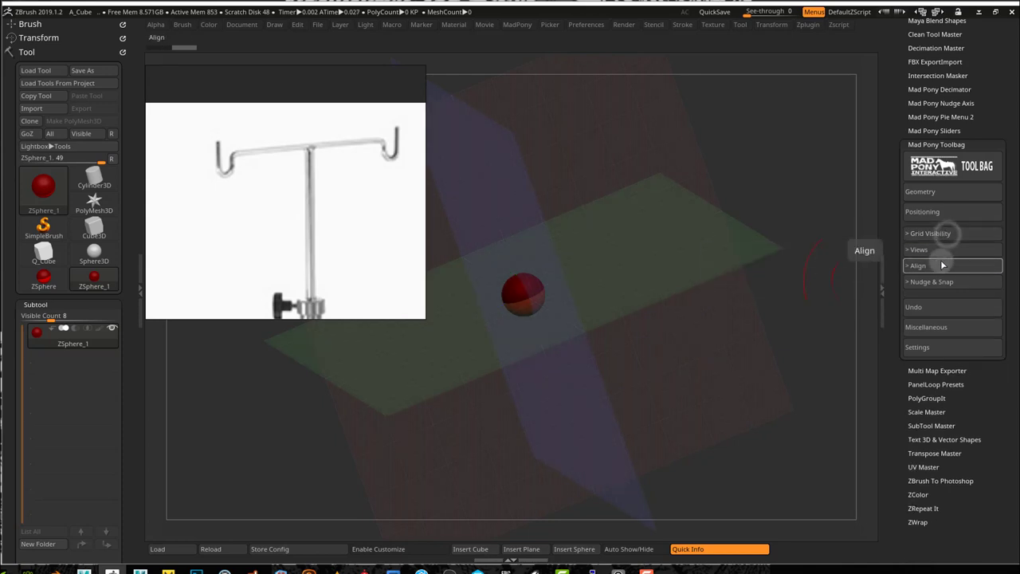
{"action": "left_click", "coordinate": [940, 250]}
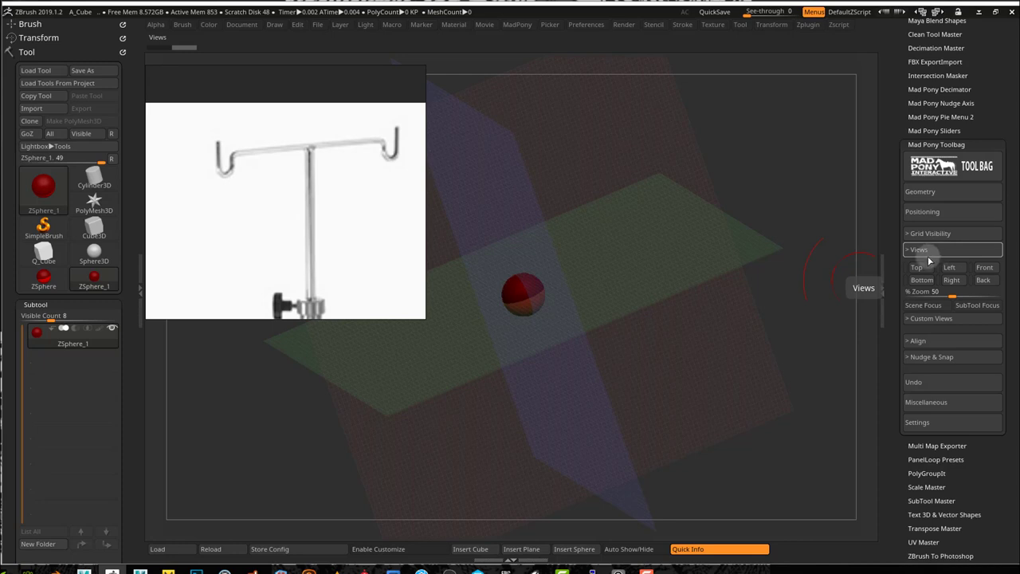
{"action": "left_click", "coordinate": [984, 267]}
{"action": "left_click_drag", "start_coordinate": [957, 295], "coordinate": [981, 294]}
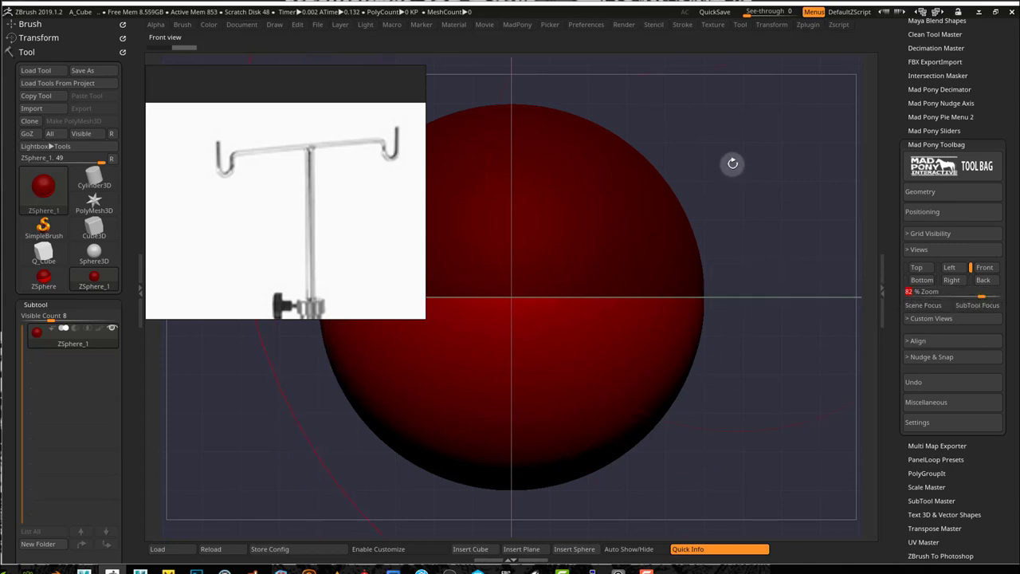
Step: Raise the grid's Frame Opacity in the Draw settings to strengthen the grid lines, and collapse the Toolbag's Views section
{"action": "left_click", "coordinate": [275, 24]}
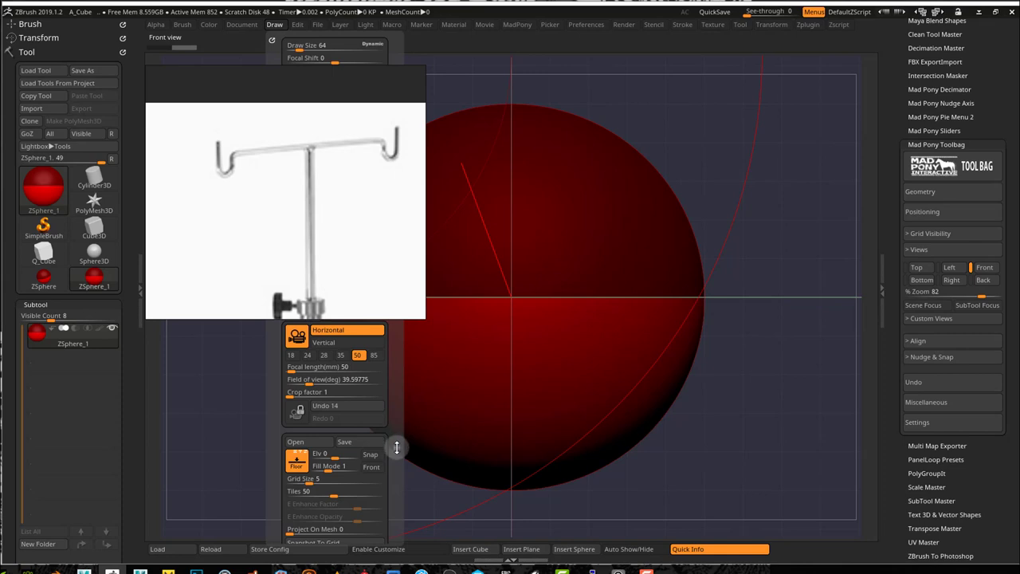
{"action": "scroll", "coordinate": [396, 447], "scroll_direction": "down", "scroll_amount": 2}
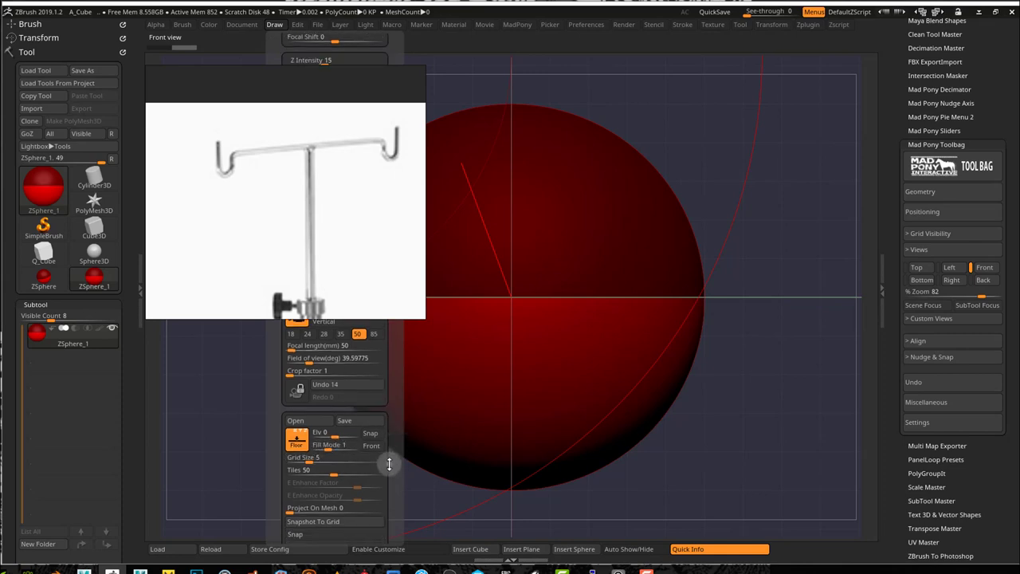
{"action": "scroll", "coordinate": [387, 371], "scroll_direction": "down", "scroll_amount": 6}
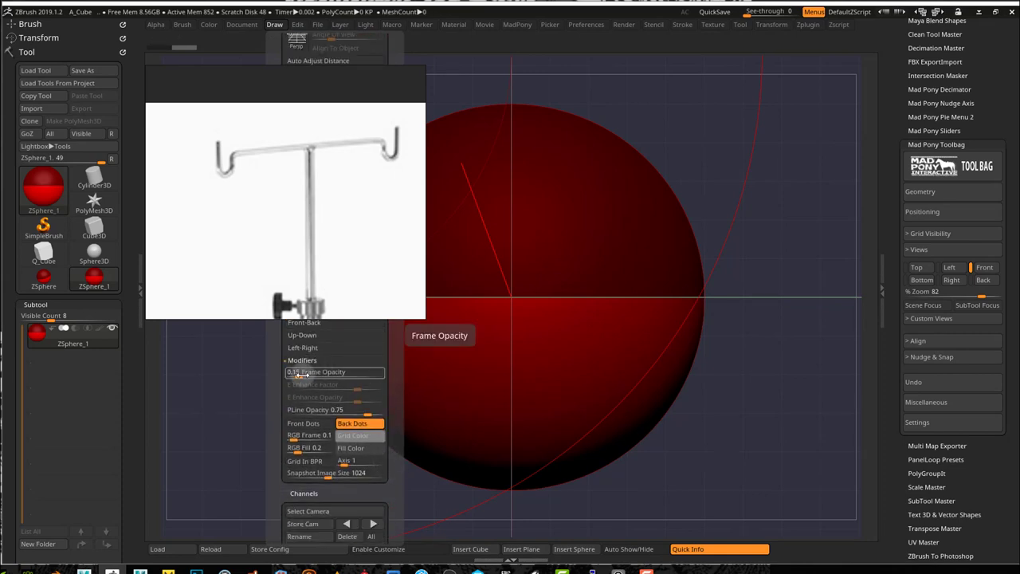
{"action": "left_click_drag", "start_coordinate": [296, 378], "coordinate": [309, 381]}
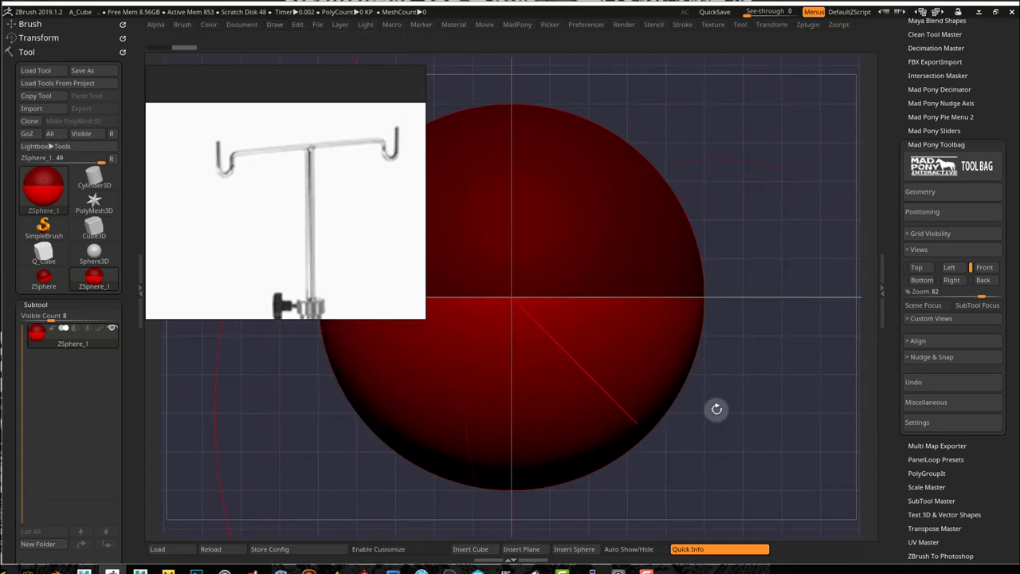
{"action": "left_click_drag", "start_coordinate": [716, 409], "coordinate": [787, 262]}
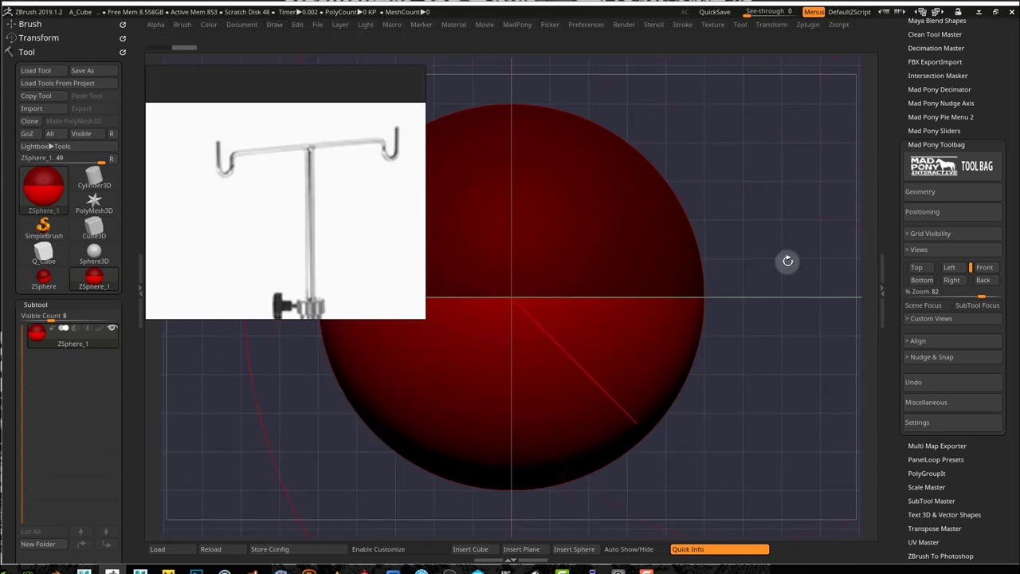
{"action": "left_click", "coordinate": [955, 249]}
{"action": "left_click_drag", "start_coordinate": [829, 335], "coordinate": [808, 364]}
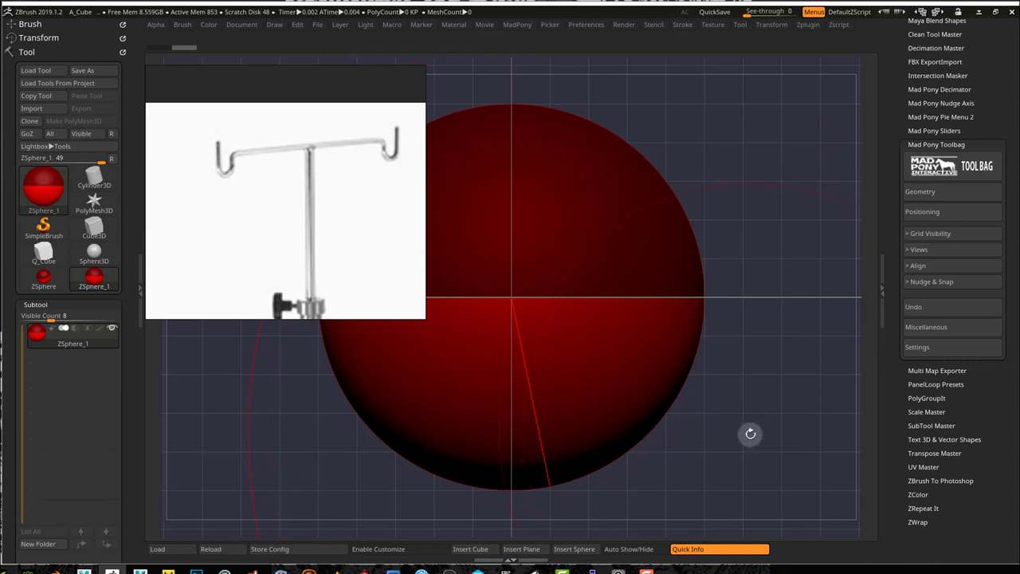
Step: Switch to the top view and back to the front view using the views pie menu
{"action": "key", "text": "v"}
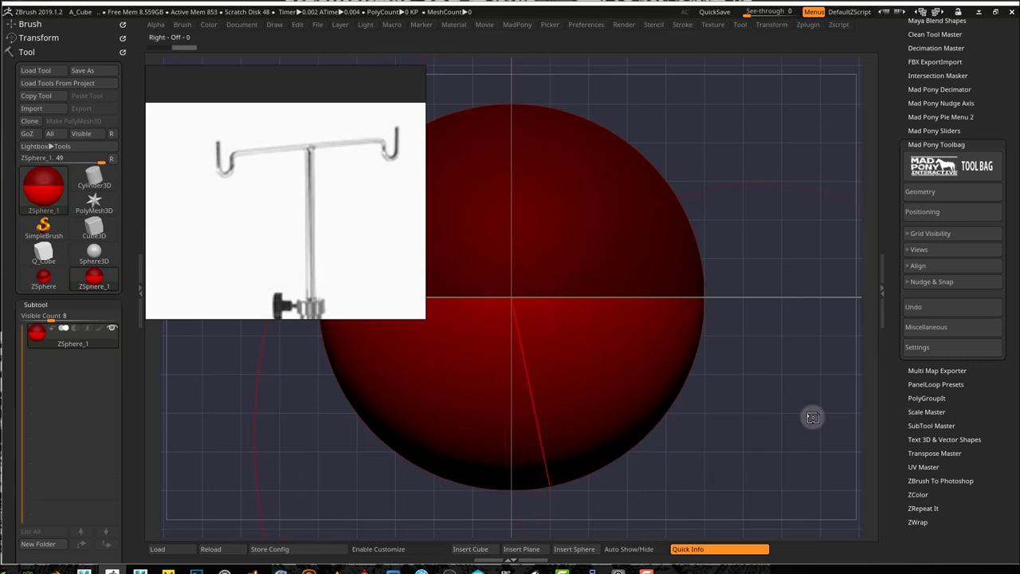
{"action": "key", "text": "ctrl+space"}
{"action": "left_click", "coordinate": [758, 348]}
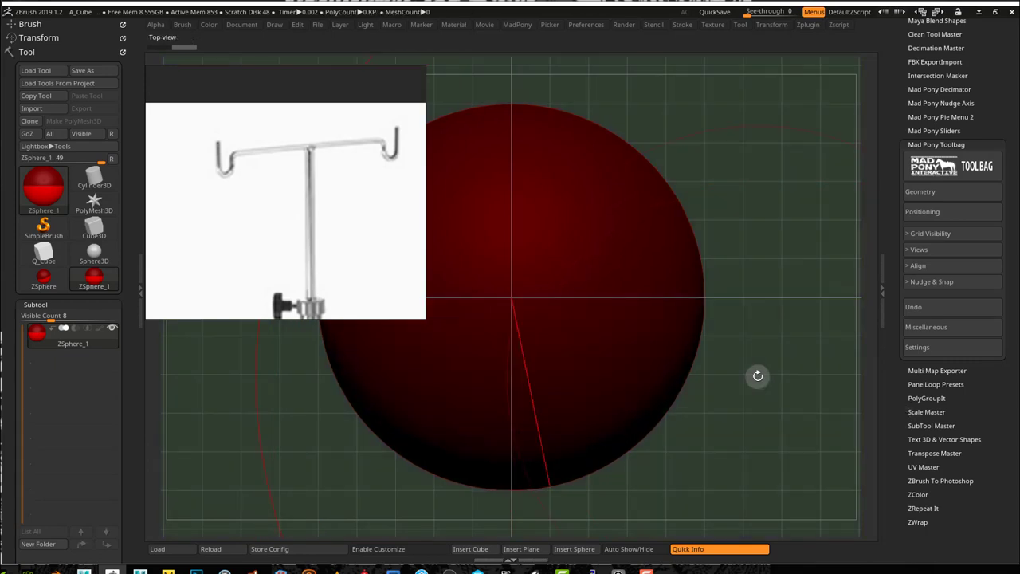
{"action": "key", "text": "v"}
{"action": "left_click", "coordinate": [807, 315]}
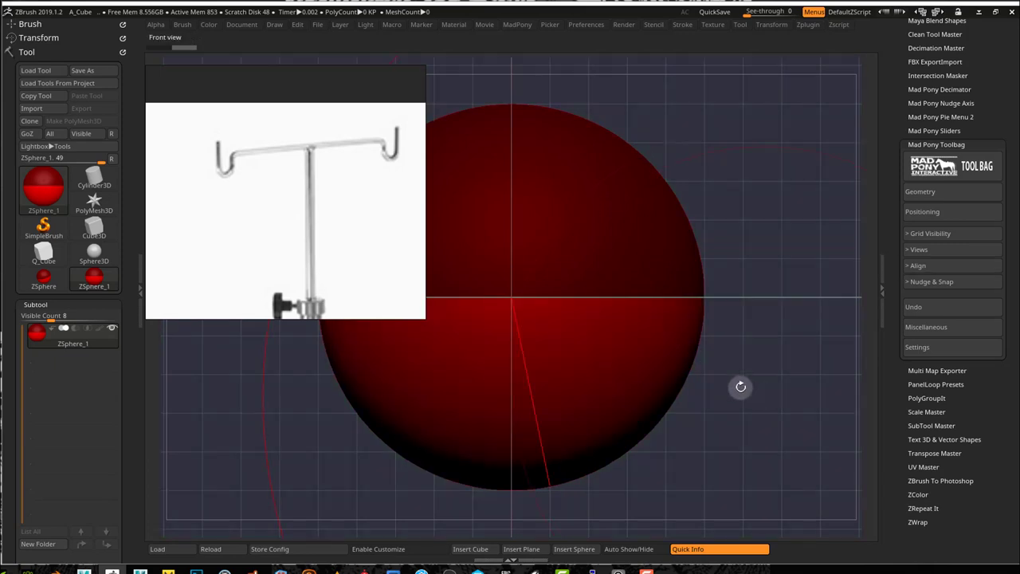
Step: Set the Nudge & Snap transformation type to ZSphere and expand the Positioning & Scale controls
{"action": "left_click", "coordinate": [924, 281]}
{"action": "left_click_drag", "start_coordinate": [1010, 298], "coordinate": [1007, 225]}
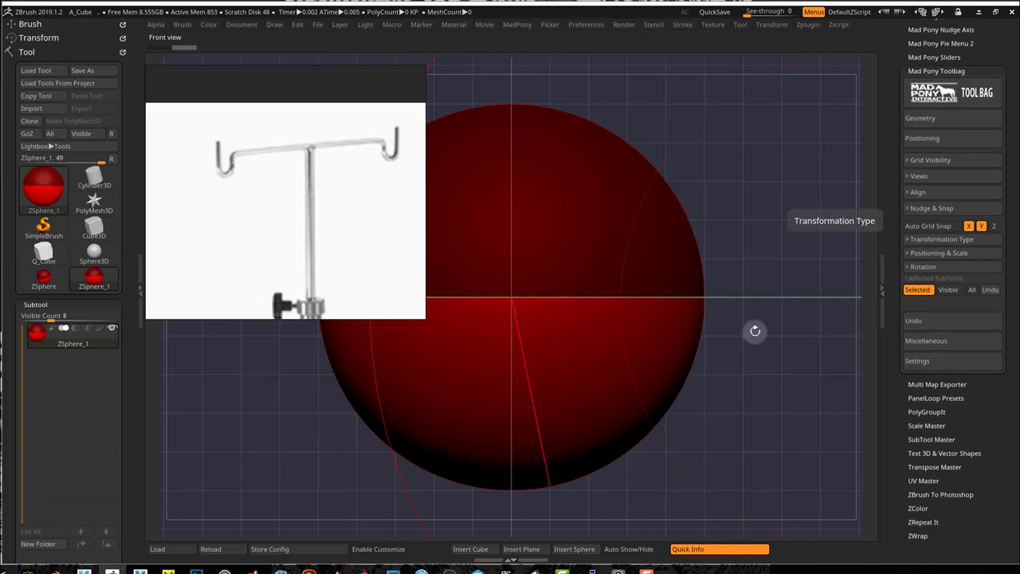
{"action": "left_click_drag", "start_coordinate": [779, 306], "coordinate": [760, 315]}
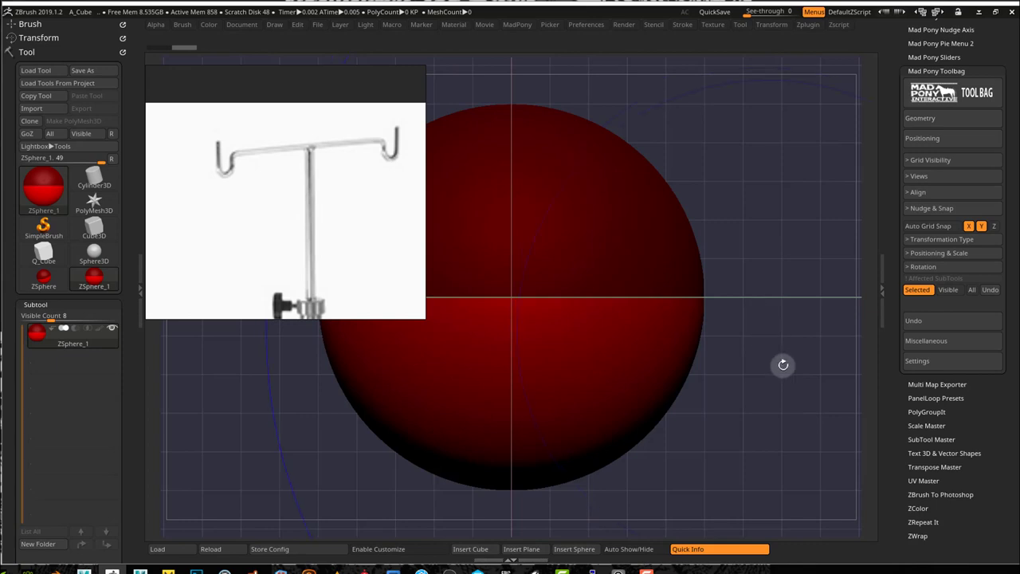
{"action": "left_click", "coordinate": [946, 241]}
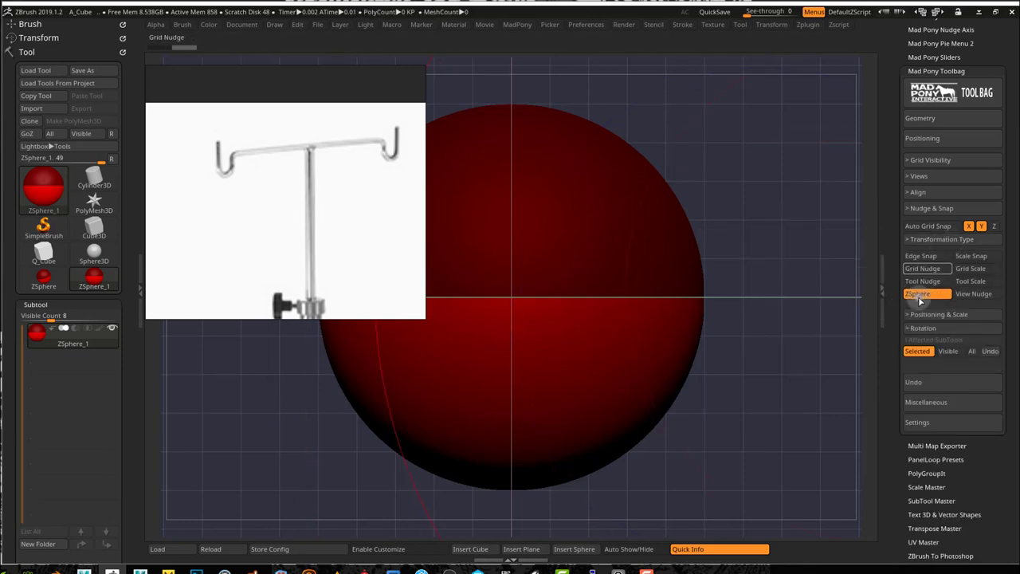
{"action": "left_click", "coordinate": [928, 239]}
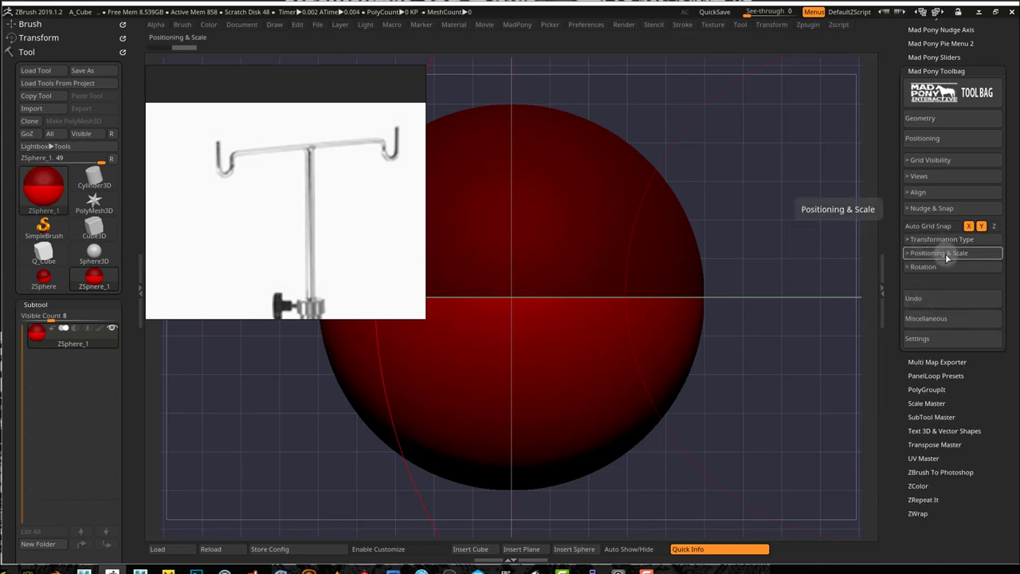
{"action": "left_click", "coordinate": [945, 254]}
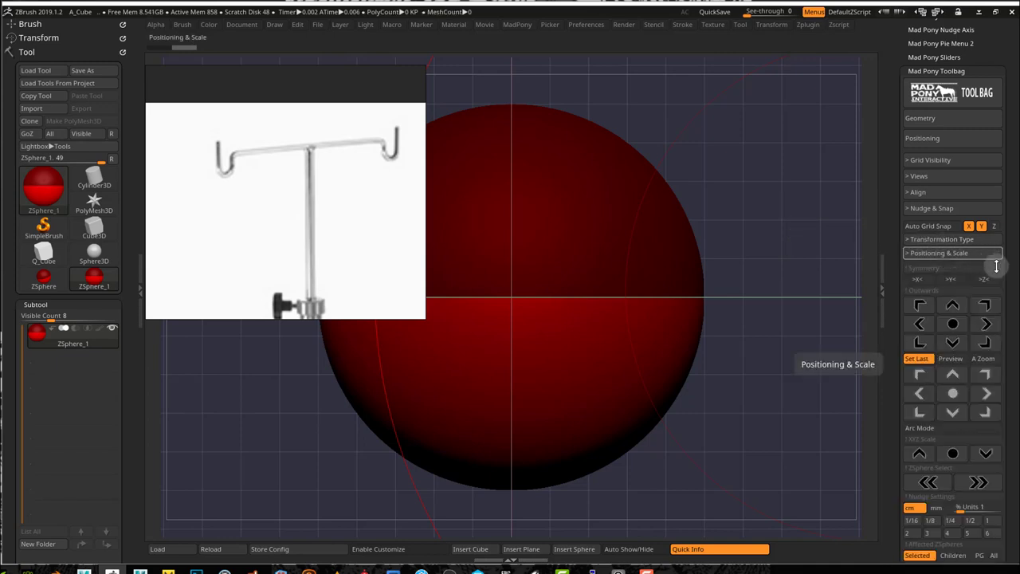
Step: Set the nudge units to millimetres and scale the ZSphere to 1 grid unit
{"action": "left_click_drag", "start_coordinate": [1009, 281], "coordinate": [1009, 222]}
{"action": "left_click", "coordinate": [937, 405]}
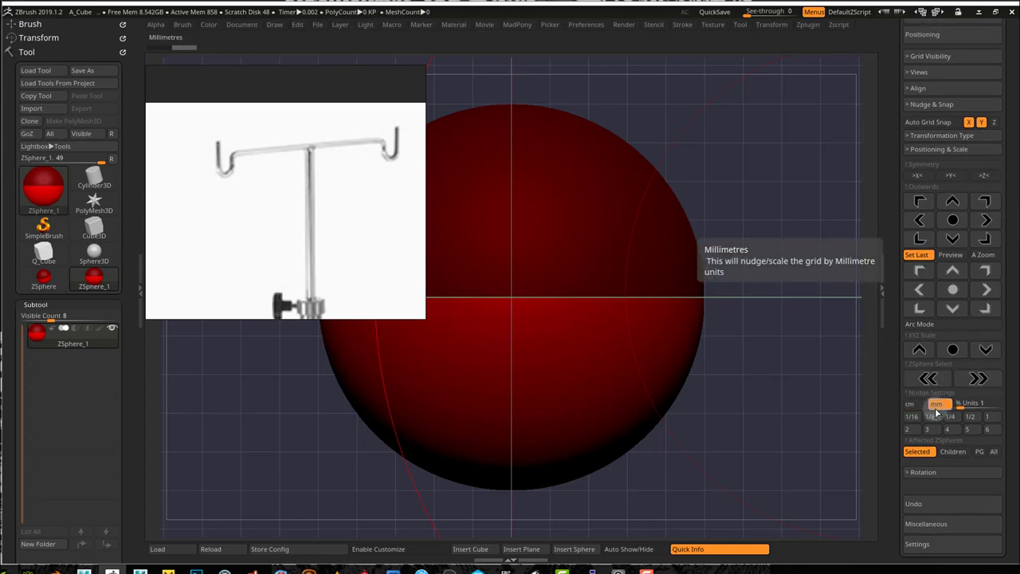
{"action": "left_click", "coordinate": [954, 351]}
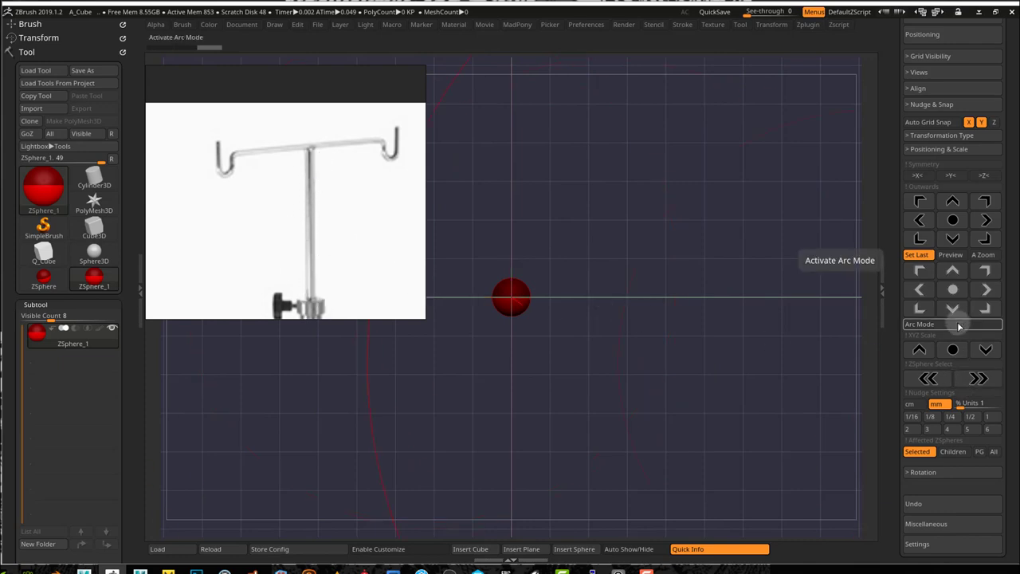
Step: Extend the ZSphere downward into a vertical pole using 6 mm nudge units, and turn on Auto Zoom
{"action": "left_click", "coordinate": [987, 429]}
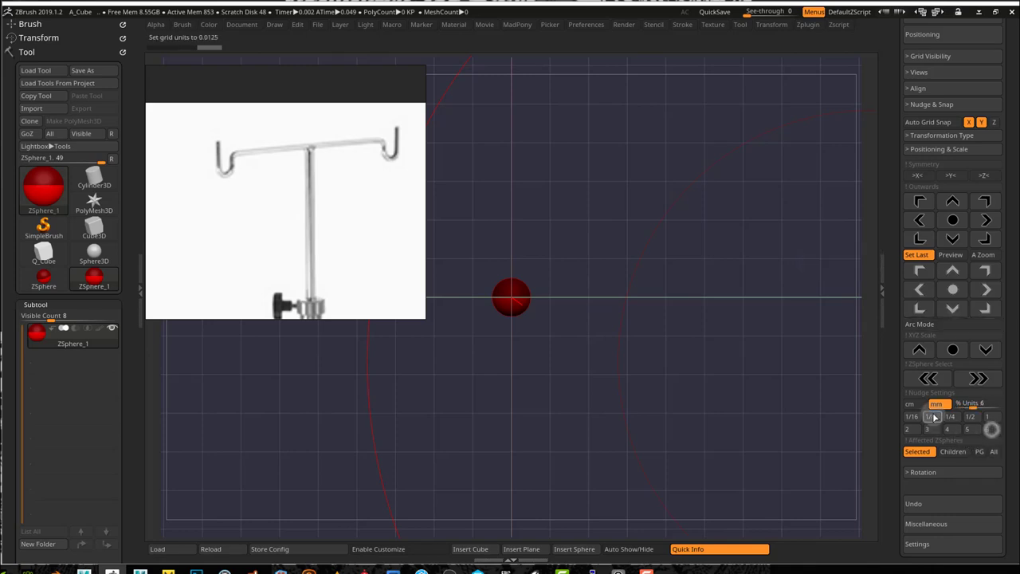
{"action": "left_click", "coordinate": [960, 313]}
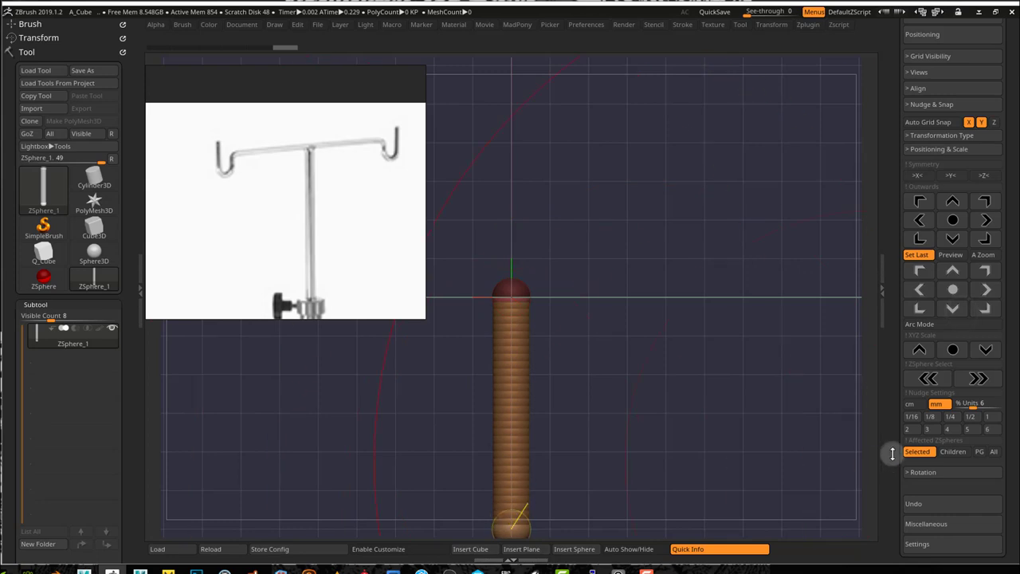
{"action": "left_click", "coordinate": [952, 240]}
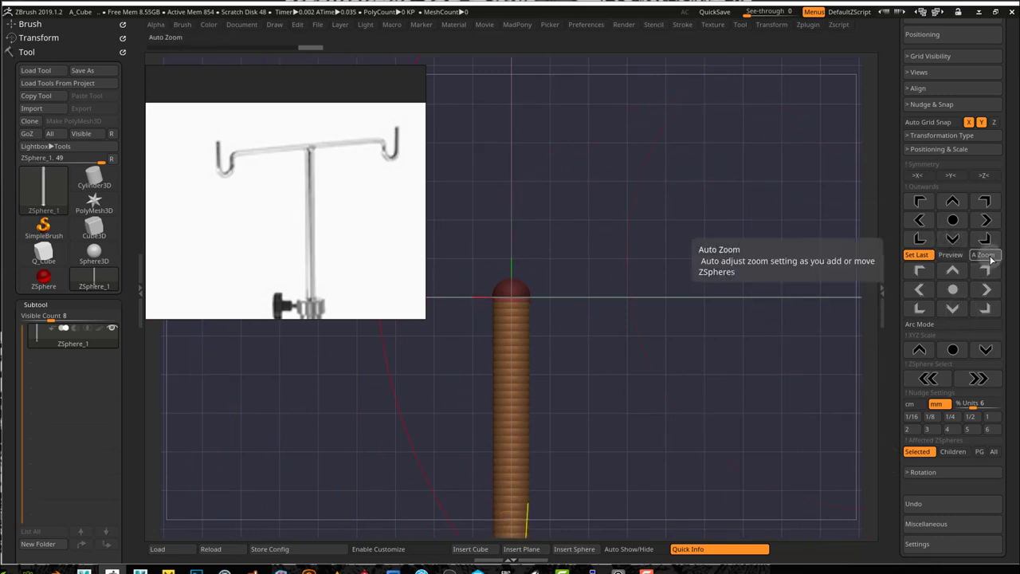
{"action": "left_click", "coordinate": [983, 255]}
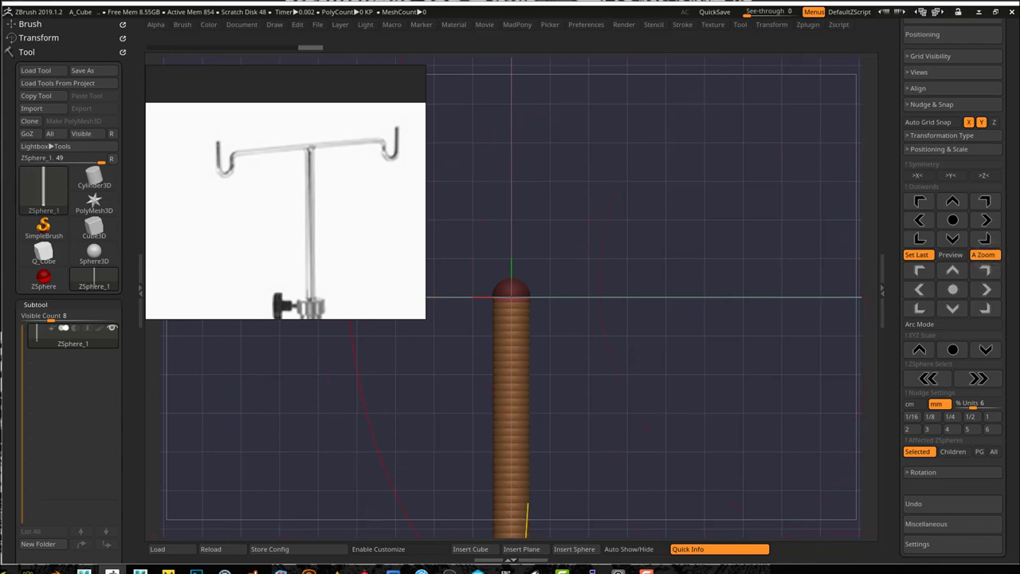
Step: Select the pole's top ZSphere and add a crossbar arm on each side with X symmetry, using 6 mm units
{"action": "left_click", "coordinate": [514, 285]}
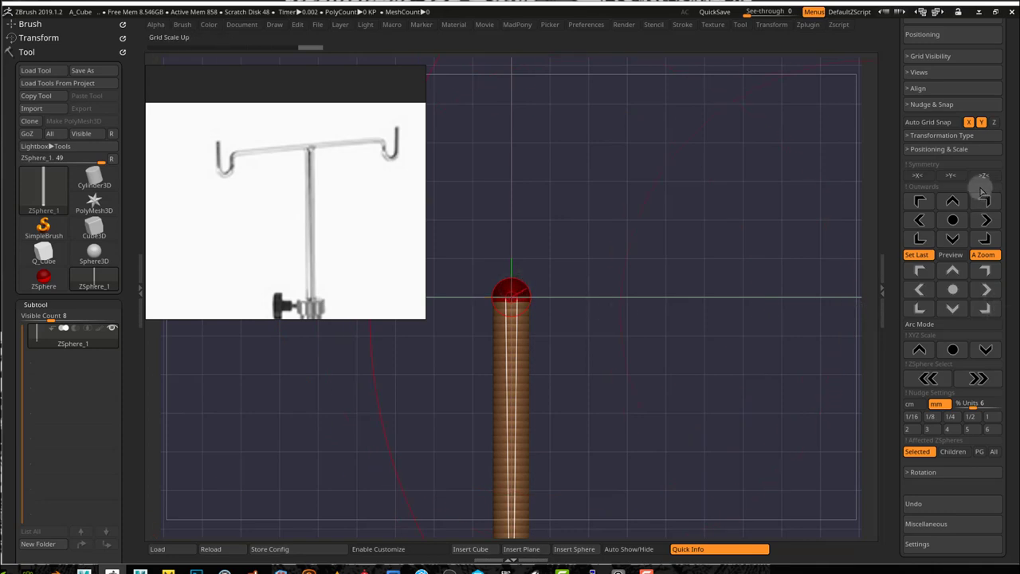
{"action": "left_click", "coordinate": [918, 175]}
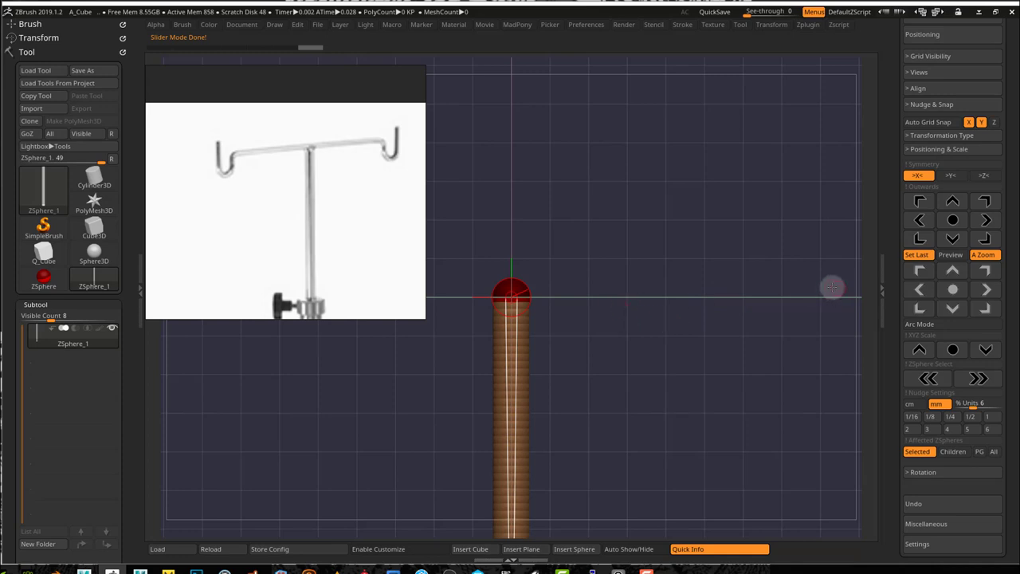
{"action": "left_click", "coordinate": [988, 290]}
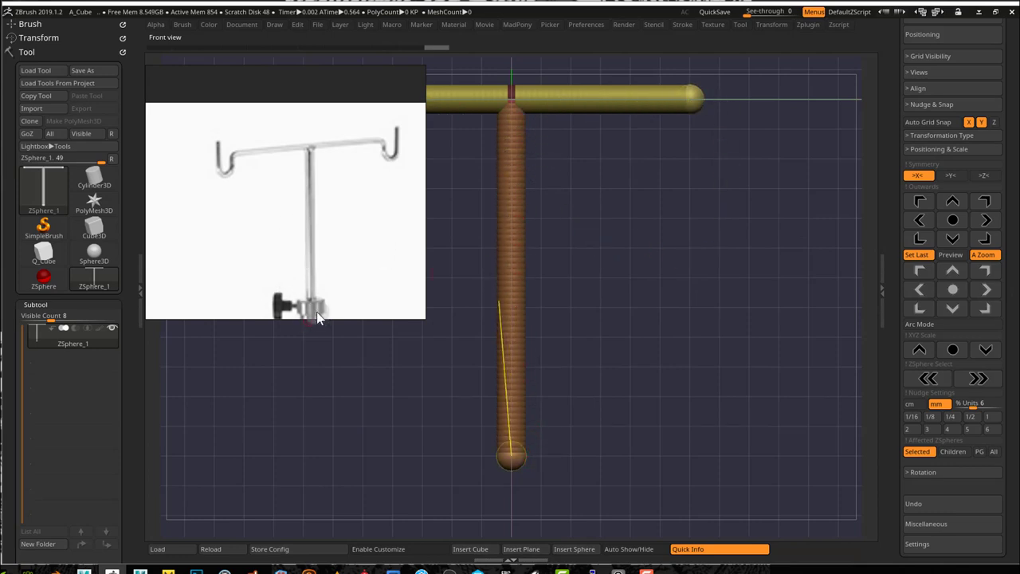
{"action": "mouse_move", "coordinate": [355, 289]}
{"action": "left_mouse_down"}
{"action": "mouse_move", "coordinate": [361, 185]}
{"action": "mouse_move", "coordinate": [334, 214]}
{"action": "mouse_move", "coordinate": [344, 285]}
{"action": "left_mouse_up"}
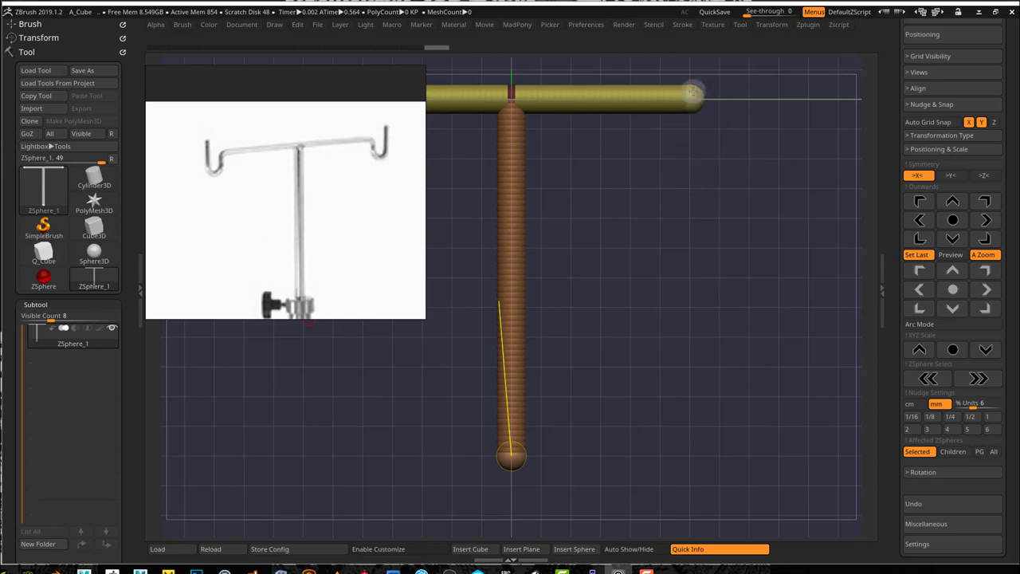
Step: Turn on Arc Mode and try a 180-degree arc outward from the crossbar's centre, and another from its end ZSphere
{"action": "left_click", "coordinate": [951, 324]}
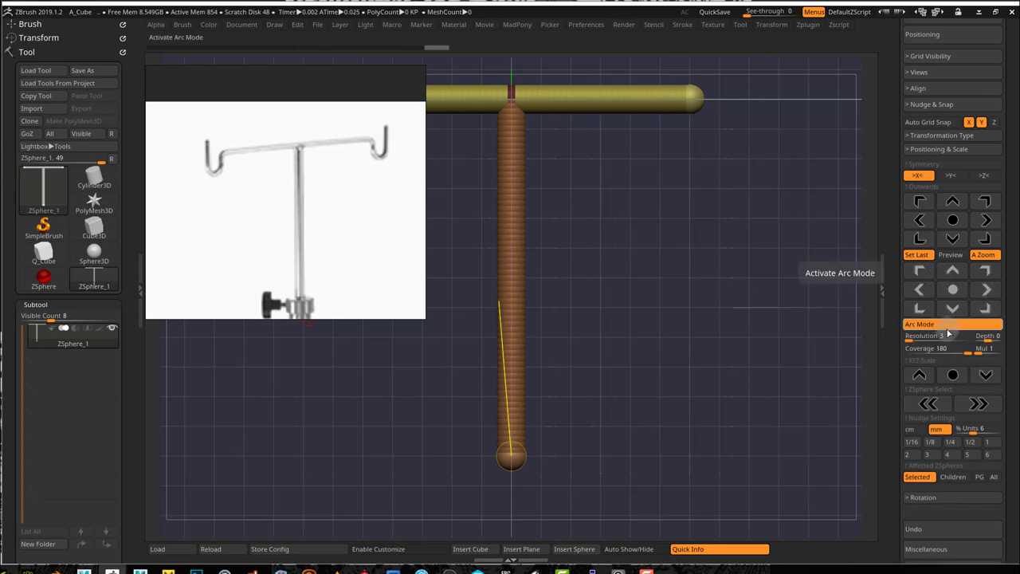
{"action": "left_click", "coordinate": [988, 290]}
{"action": "left_click", "coordinate": [522, 165]}
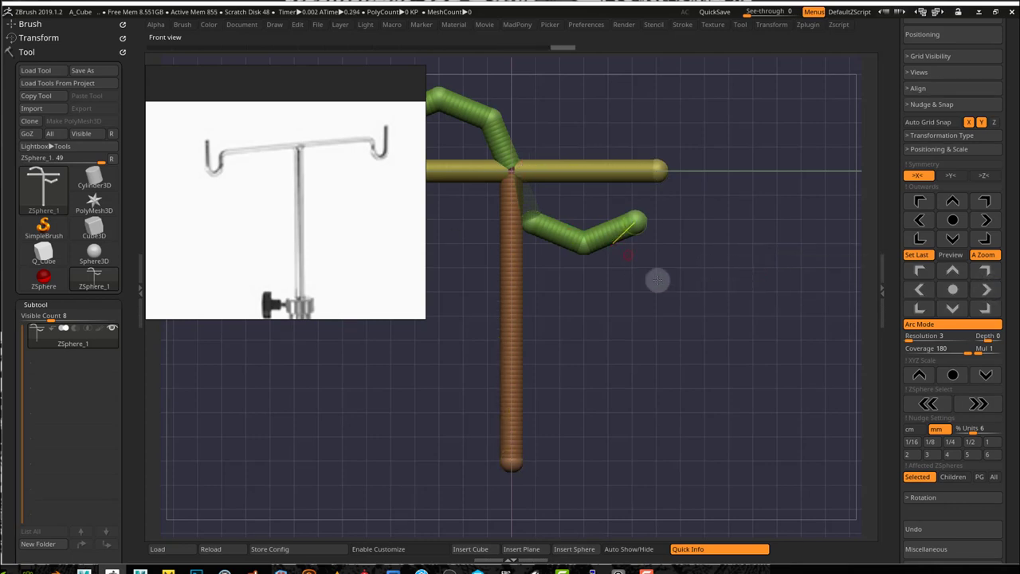
{"action": "key", "text": "ctrl+z"}
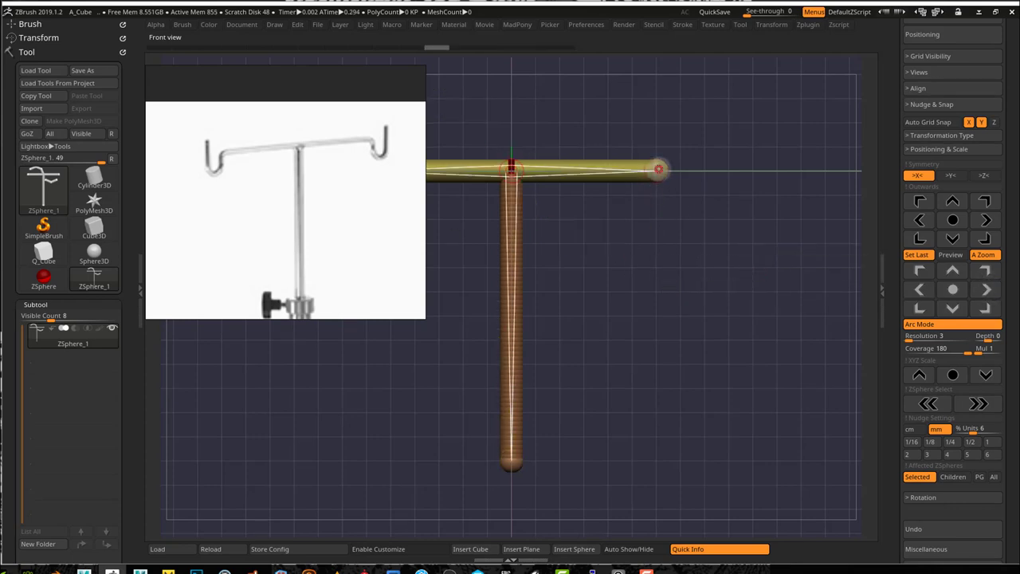
{"action": "left_click", "coordinate": [658, 169]}
{"action": "left_click", "coordinate": [989, 290]}
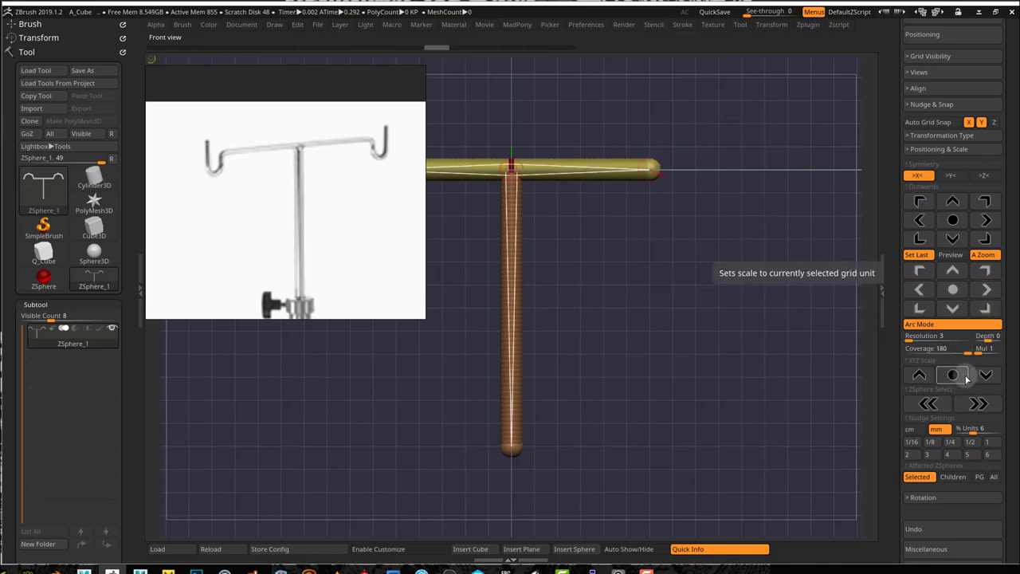
Step: Set the arc coverage to -180 and add a downward hook arc at the crossbar's end, trying 2 mm units before using 4 mm
{"action": "left_click", "coordinate": [910, 455]}
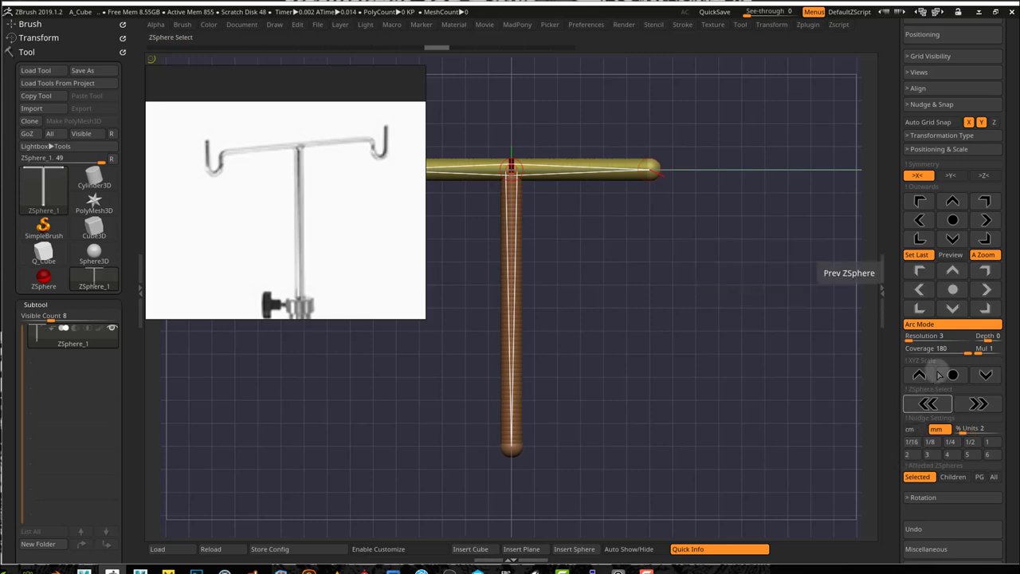
{"action": "left_click_drag", "start_coordinate": [966, 351], "coordinate": [896, 352]}
{"action": "left_click", "coordinate": [986, 288]}
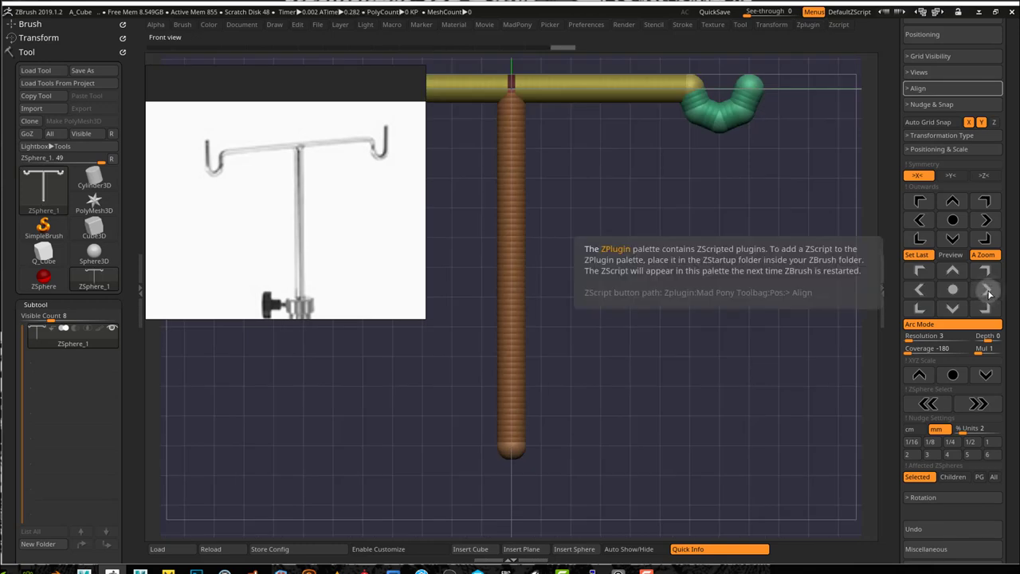
{"action": "key", "text": "ctrl+z"}
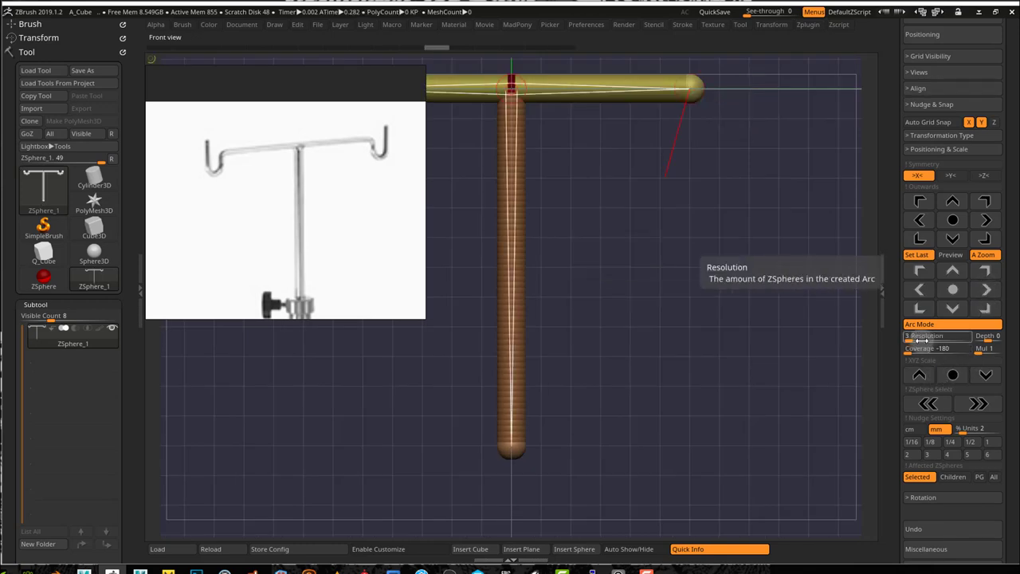
{"action": "left_click", "coordinate": [949, 453]}
{"action": "left_click", "coordinate": [986, 291]}
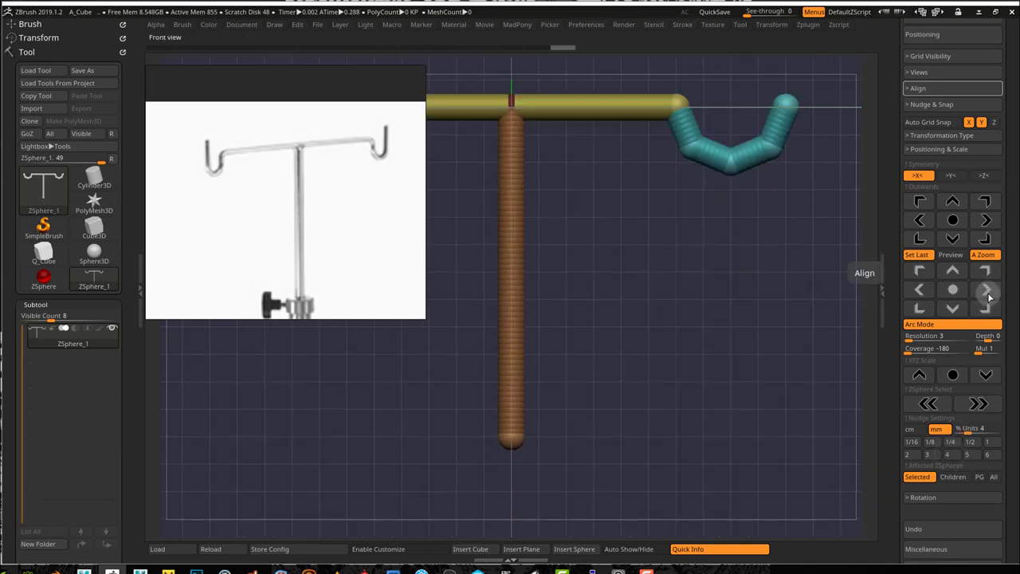
Step: Undo the crossbar-end hook arc and retry it with 3 mm units, raising the arc resolution from the coarse setting to 6
{"action": "key", "text": "ctrl"}
{"action": "key", "text": "ctrl+z"}
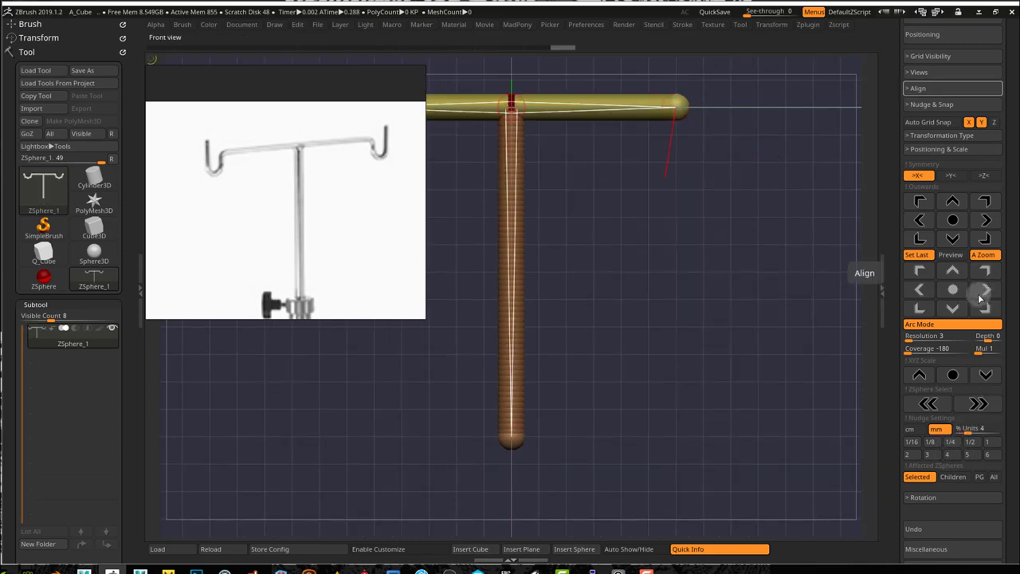
{"action": "left_click", "coordinate": [927, 454]}
{"action": "left_click", "coordinate": [987, 291]}
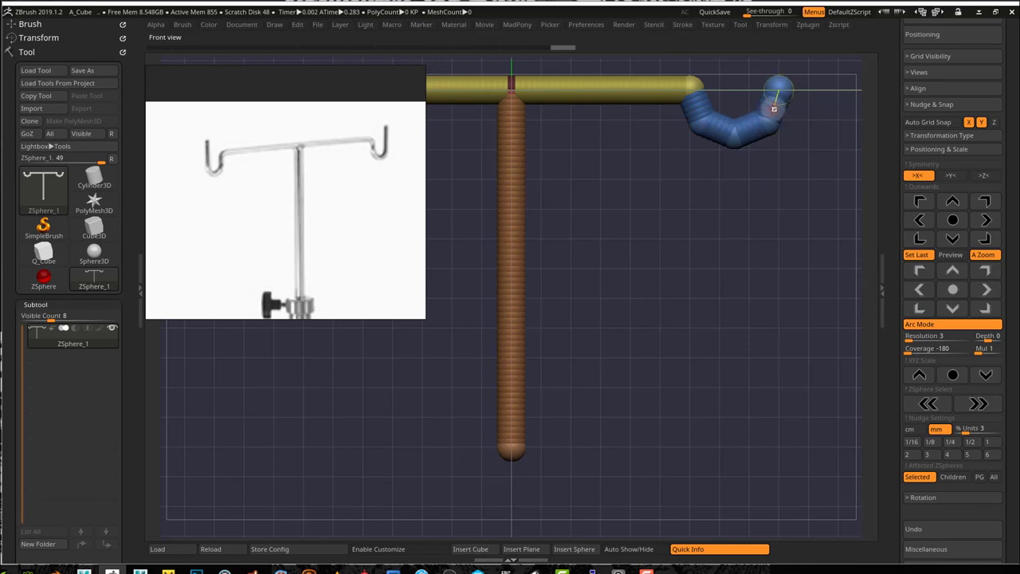
{"action": "key", "text": "ctrl+z"}
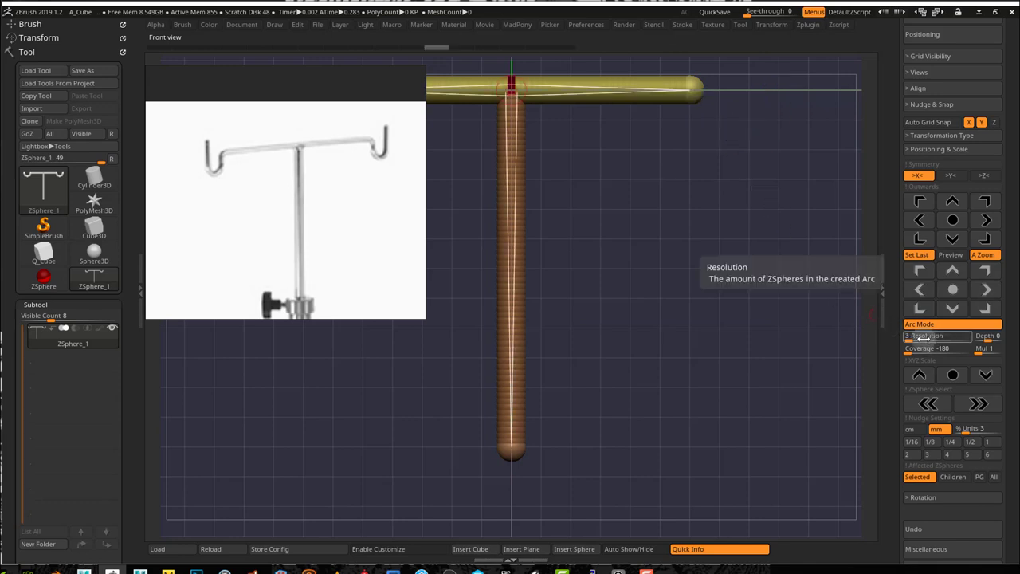
{"action": "left_click", "coordinate": [913, 337]}
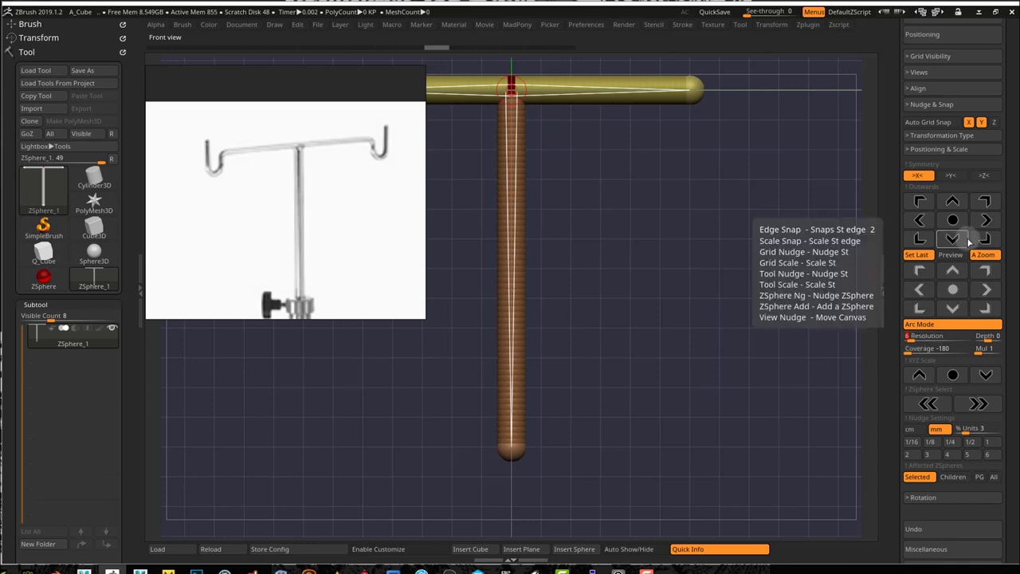
{"action": "left_click", "coordinate": [988, 289]}
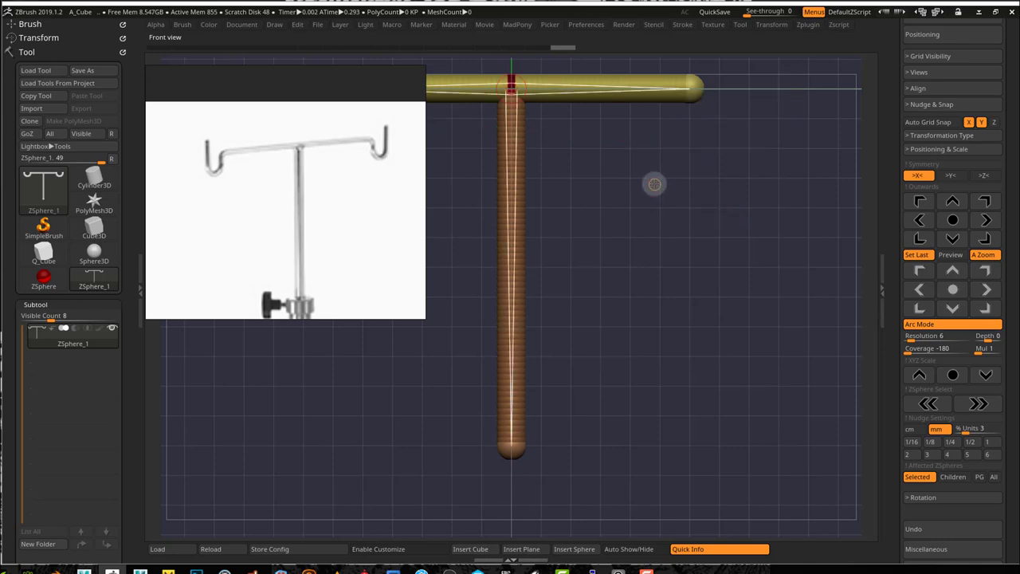
Step: With Arc Mode off, add a ZSphere 1 mm outward from the crossbar's end
{"action": "left_click", "coordinate": [921, 325]}
{"action": "left_click", "coordinate": [992, 418]}
{"action": "left_click", "coordinate": [987, 292]}
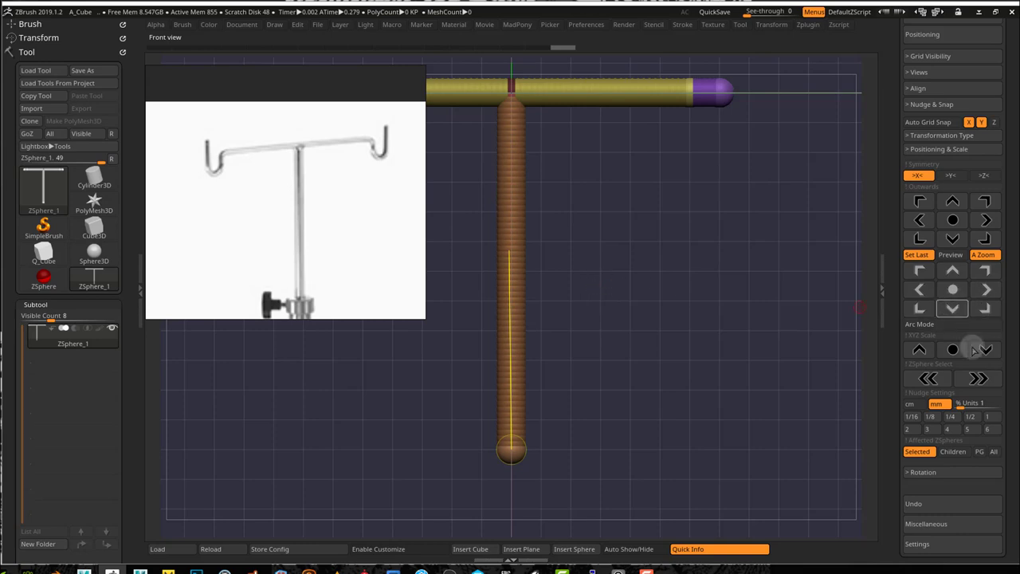
Step: Turn Arc Mode back on and add a hook arc from the 1 mm extension's end ZSphere, using 3 mm units
{"action": "left_click", "coordinate": [954, 325]}
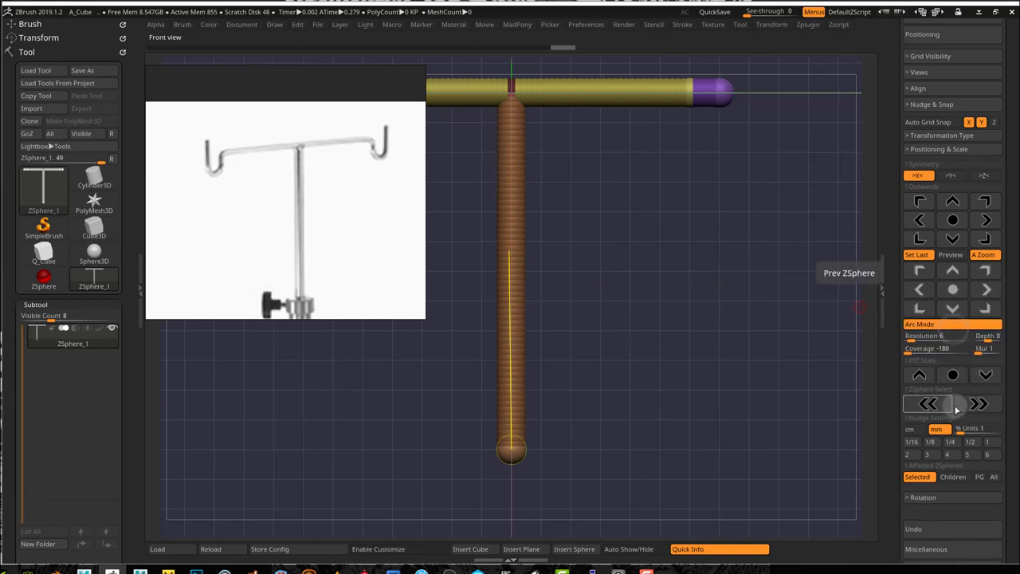
{"action": "left_click", "coordinate": [934, 455]}
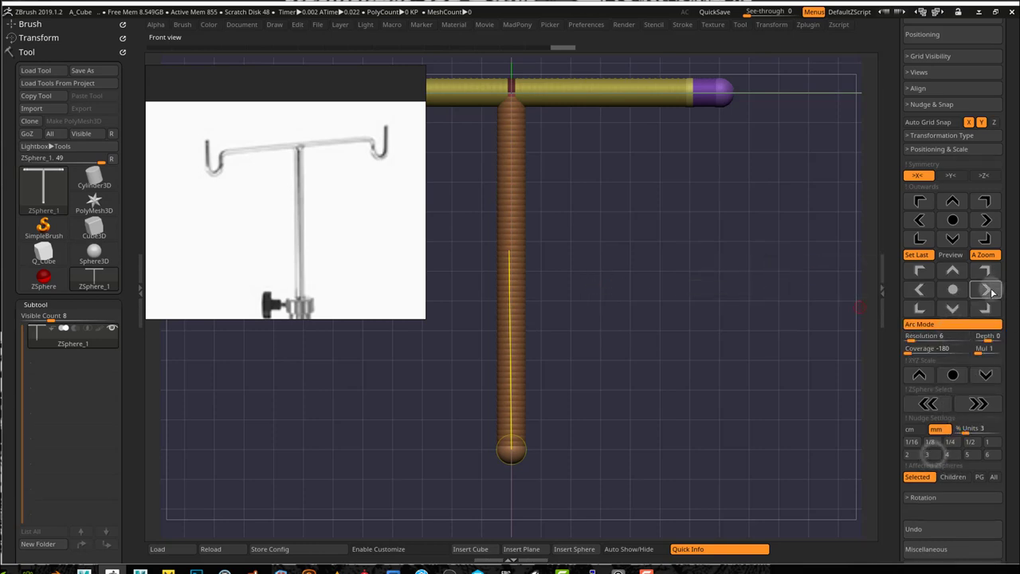
{"action": "left_click", "coordinate": [988, 290]}
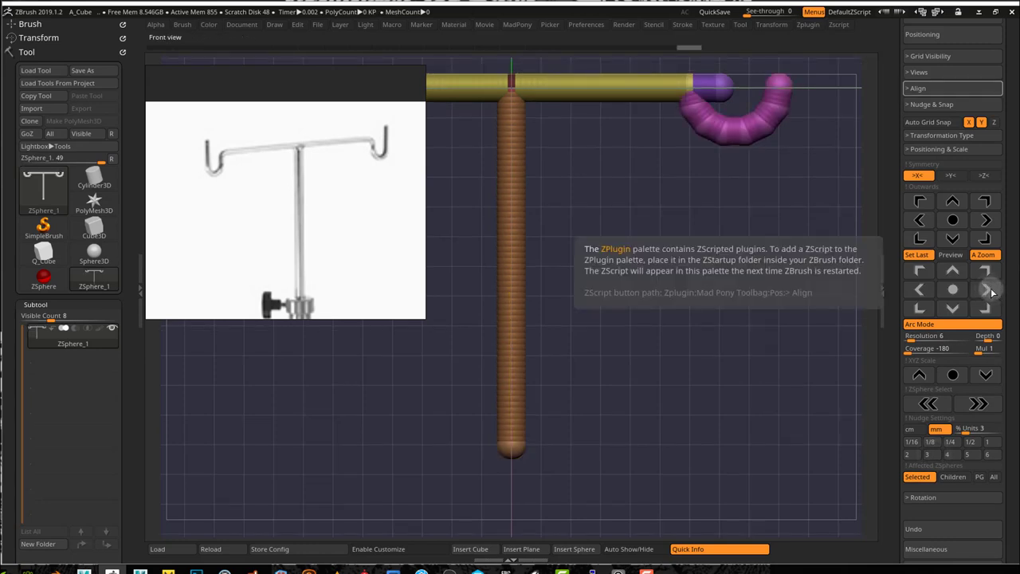
{"action": "key", "text": "ctrl+z"}
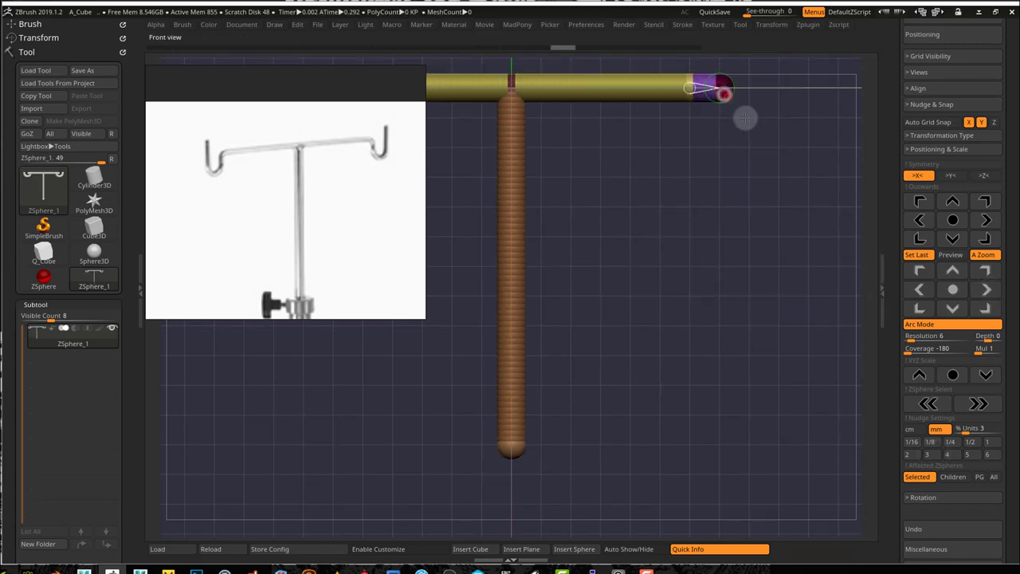
{"action": "left_click", "coordinate": [989, 290]}
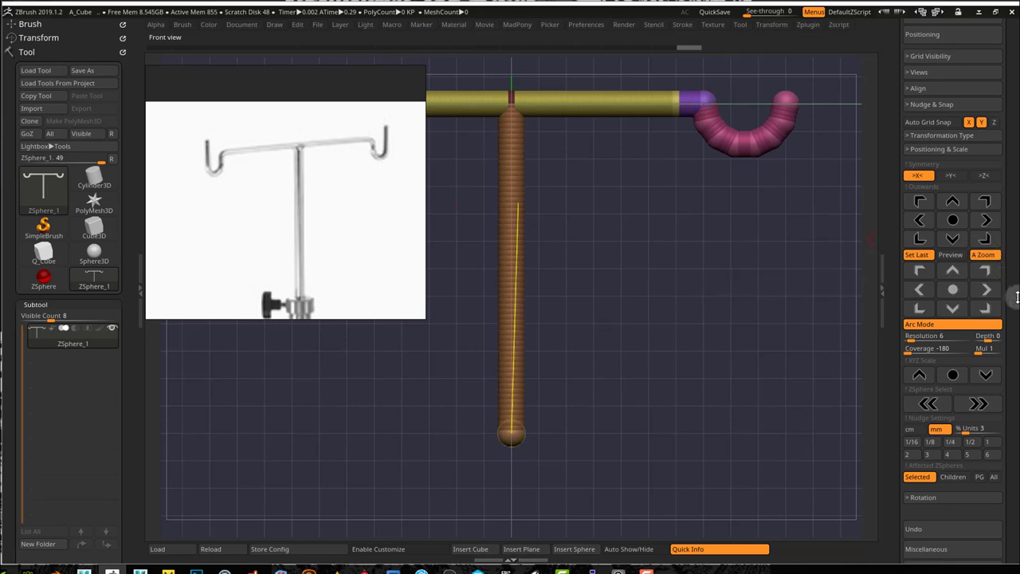
Step: With Arc Mode off, add a straight 3 mm ZSphere segment upward from the hook arc's outer end
{"action": "left_click", "coordinate": [945, 324]}
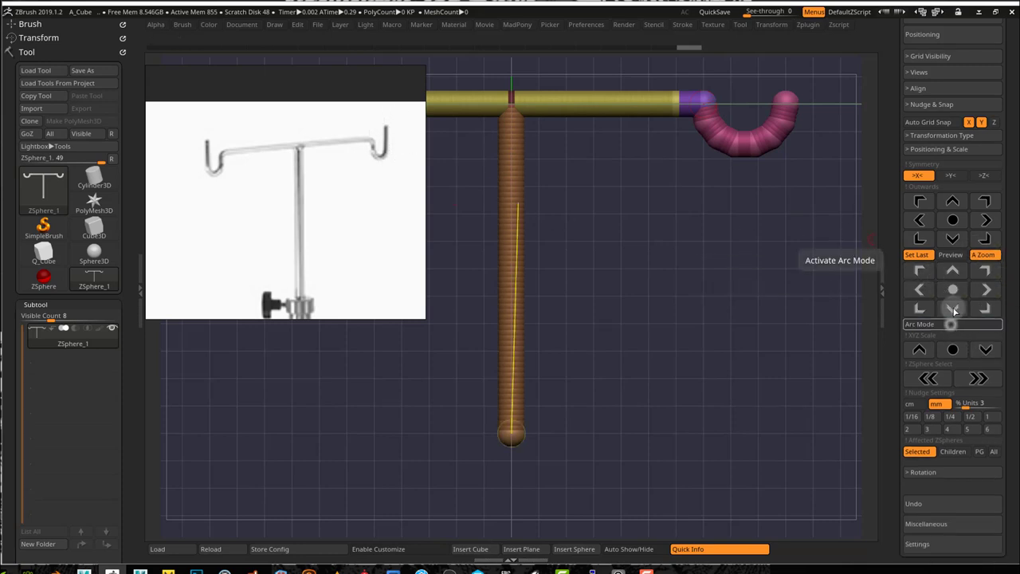
{"action": "left_click", "coordinate": [952, 271]}
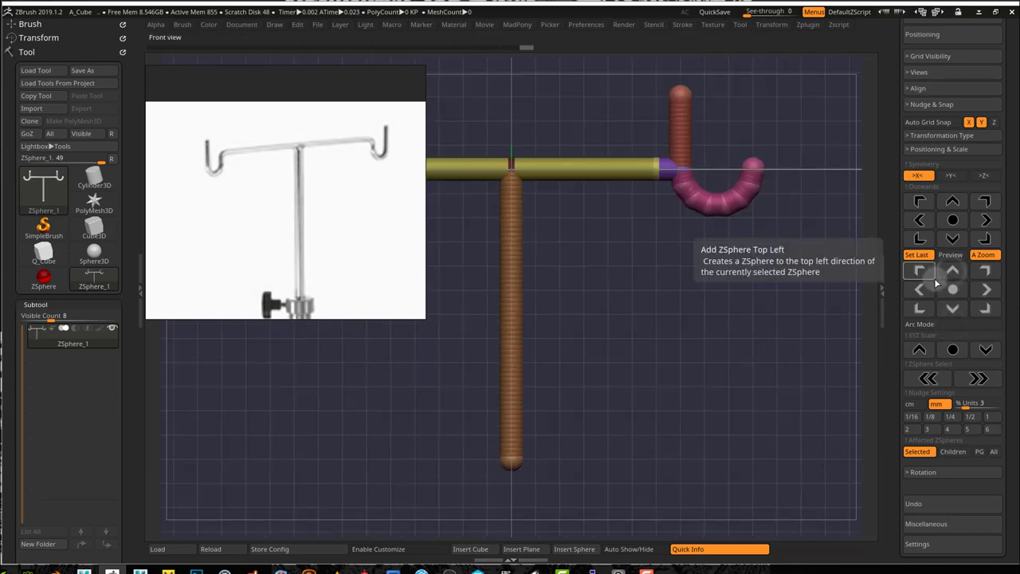
{"action": "key", "text": "ctrl+z"}
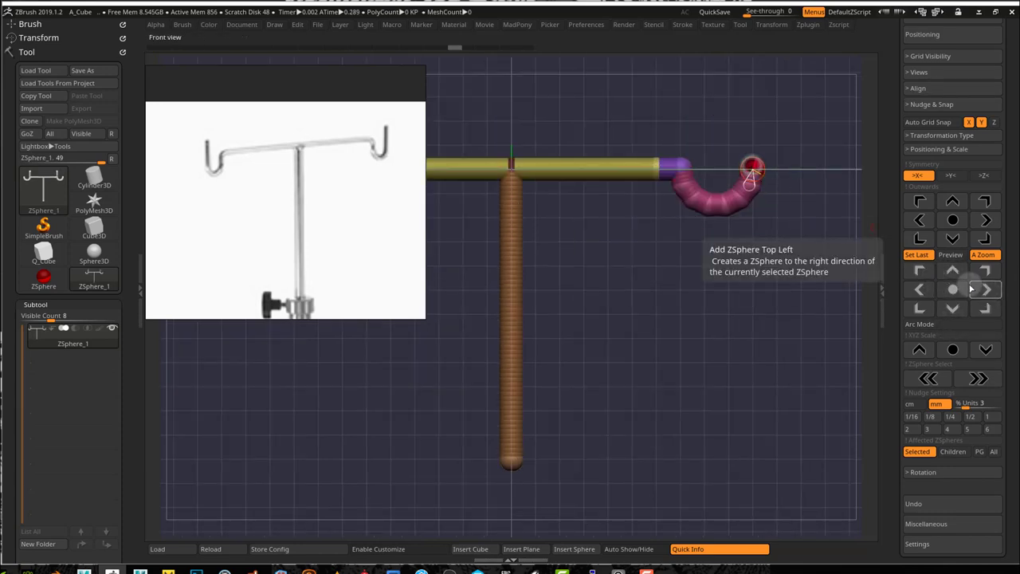
{"action": "left_click", "coordinate": [952, 272]}
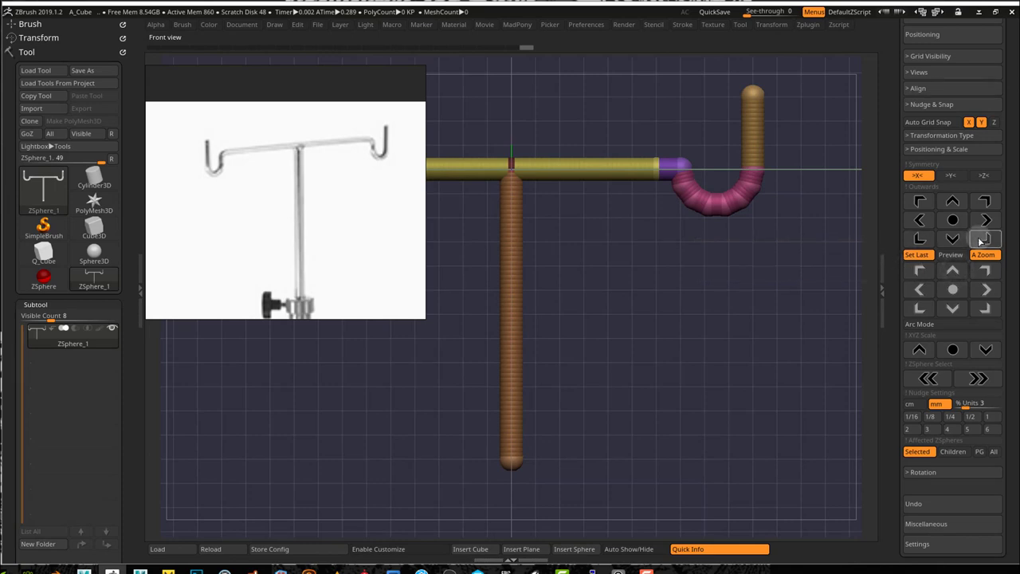
Step: Set the nudge units to 1 mm and lower the hook's tip ZSphere by 1 mm to shorten the upright
{"action": "left_click", "coordinate": [991, 418]}
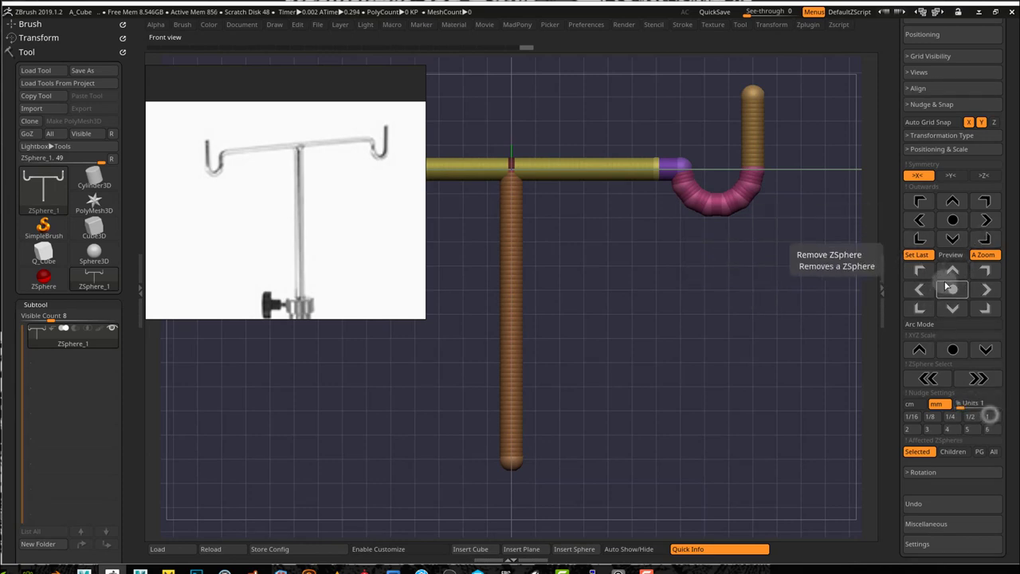
{"action": "left_click", "coordinate": [958, 240]}
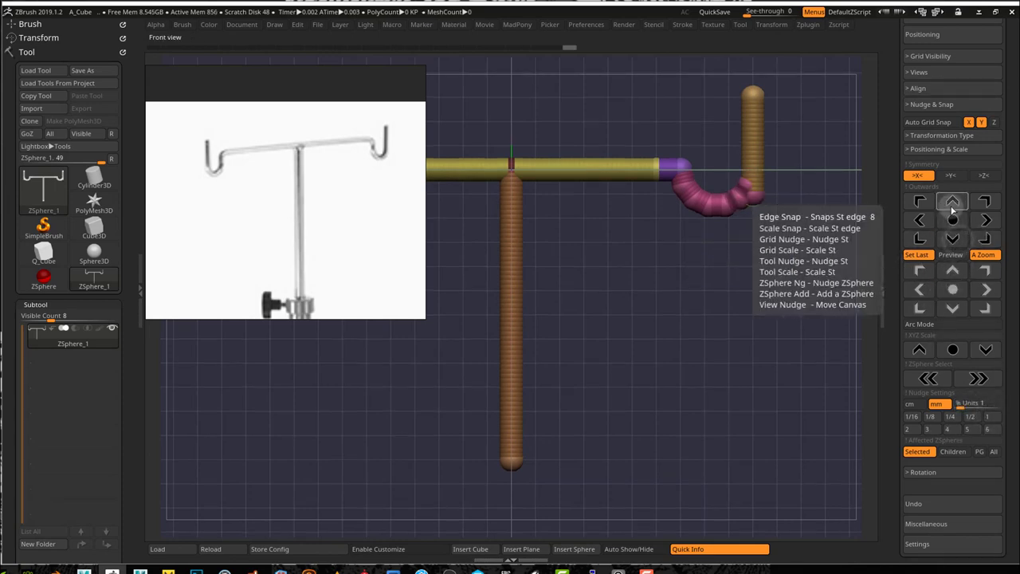
{"action": "left_click", "coordinate": [952, 205]}
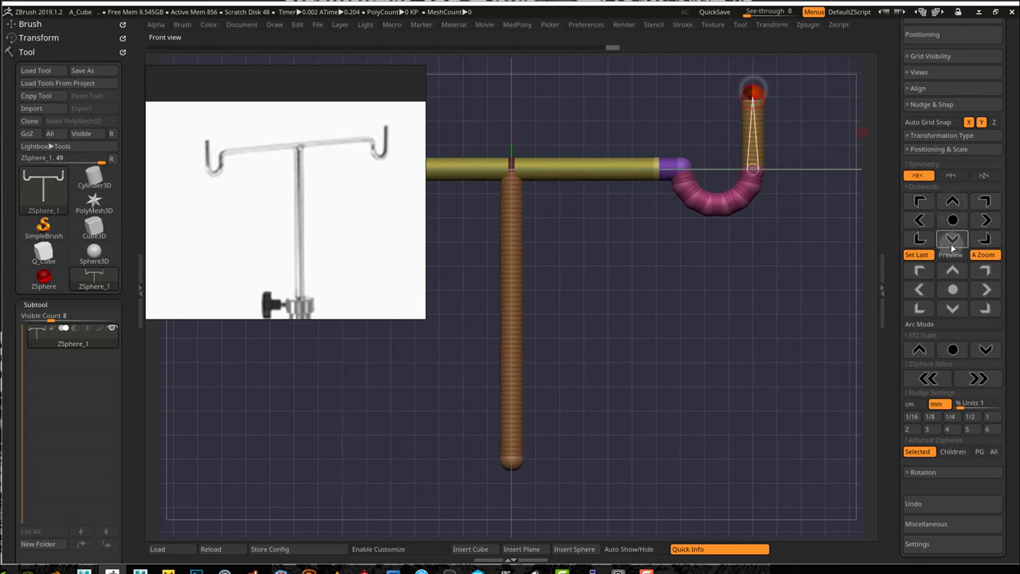
{"action": "left_click", "coordinate": [952, 239]}
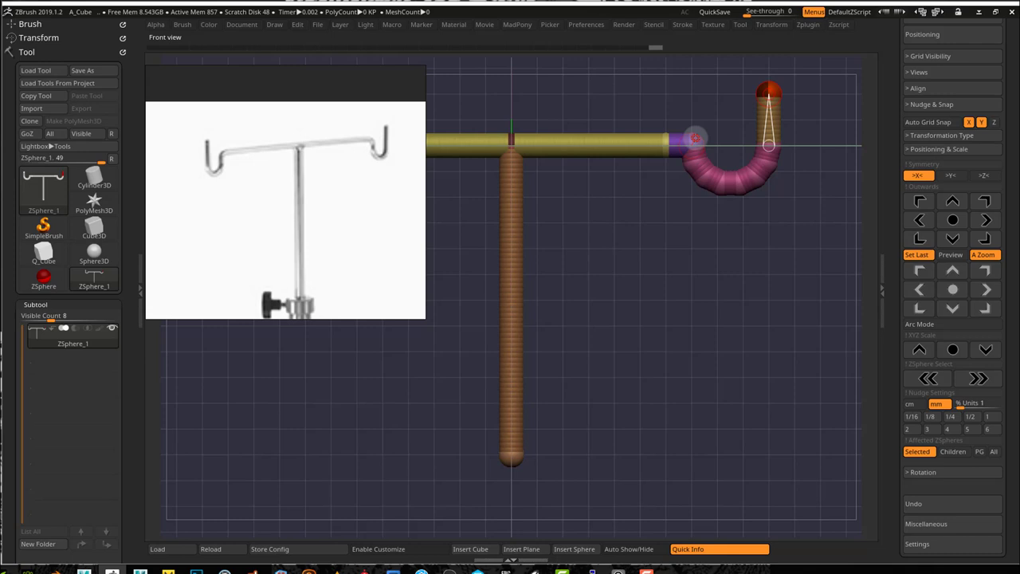
Step: Move the ZSphere at the start of the hook arc, together with its children, 1 mm down and 1 mm inward
{"action": "left_click", "coordinate": [695, 139]}
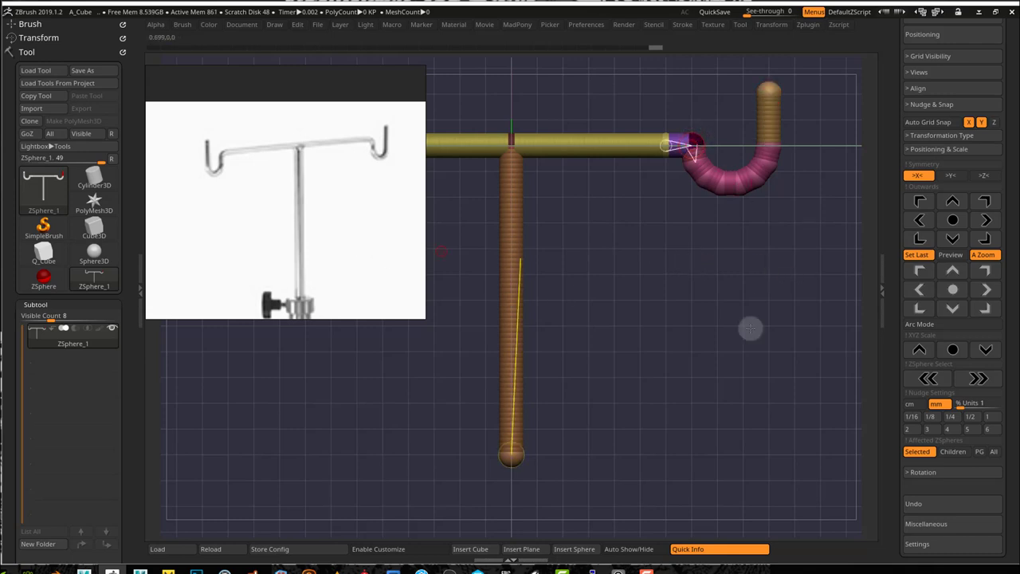
{"action": "left_click", "coordinate": [952, 451]}
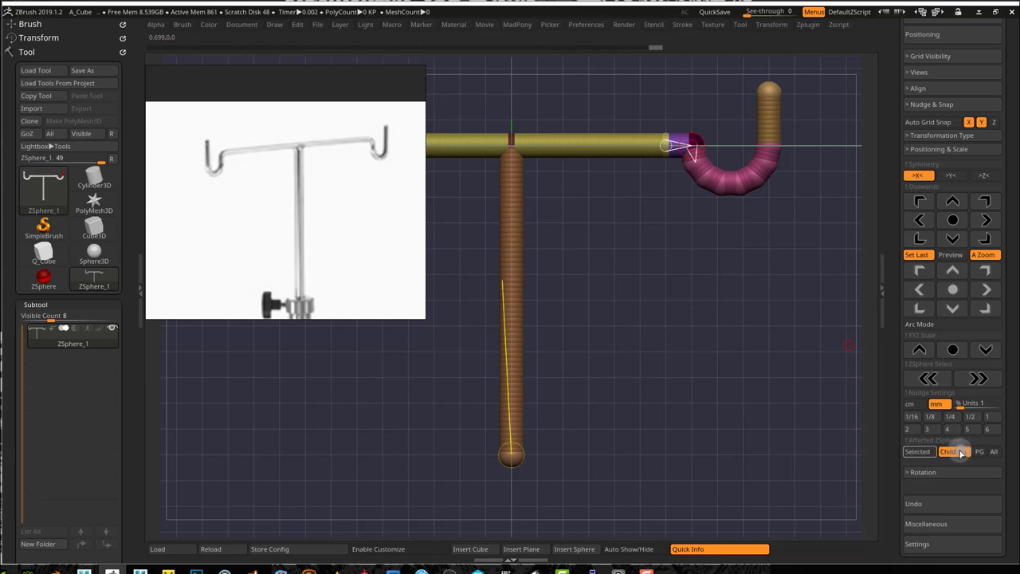
{"action": "left_click", "coordinate": [952, 239]}
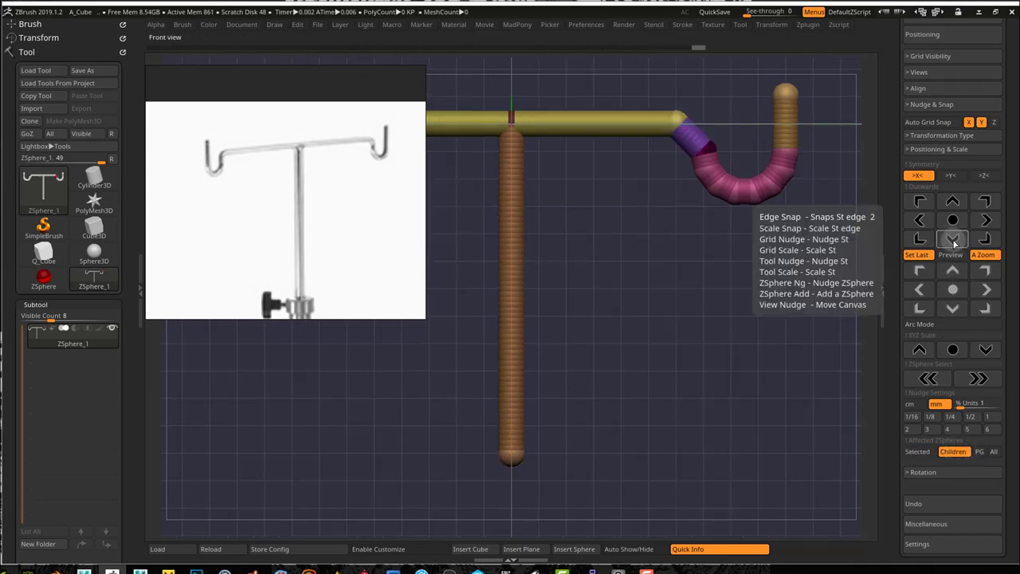
{"action": "left_click", "coordinate": [921, 220]}
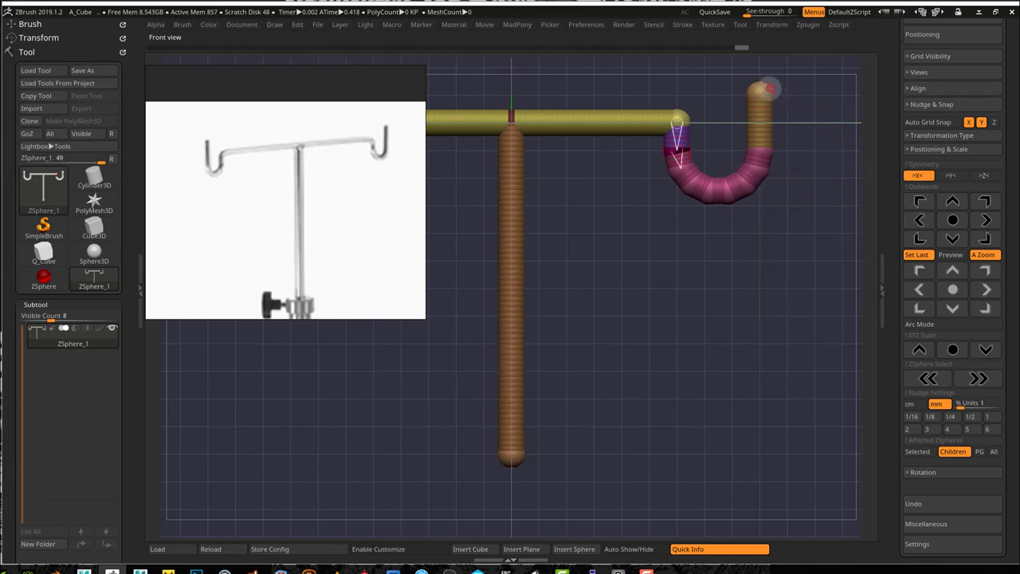
Step: Select the hook's tip ZSphere and raise only it by 1 mm
{"action": "left_click", "coordinate": [761, 89]}
{"action": "left_click", "coordinate": [917, 451]}
{"action": "left_click", "coordinate": [953, 202]}
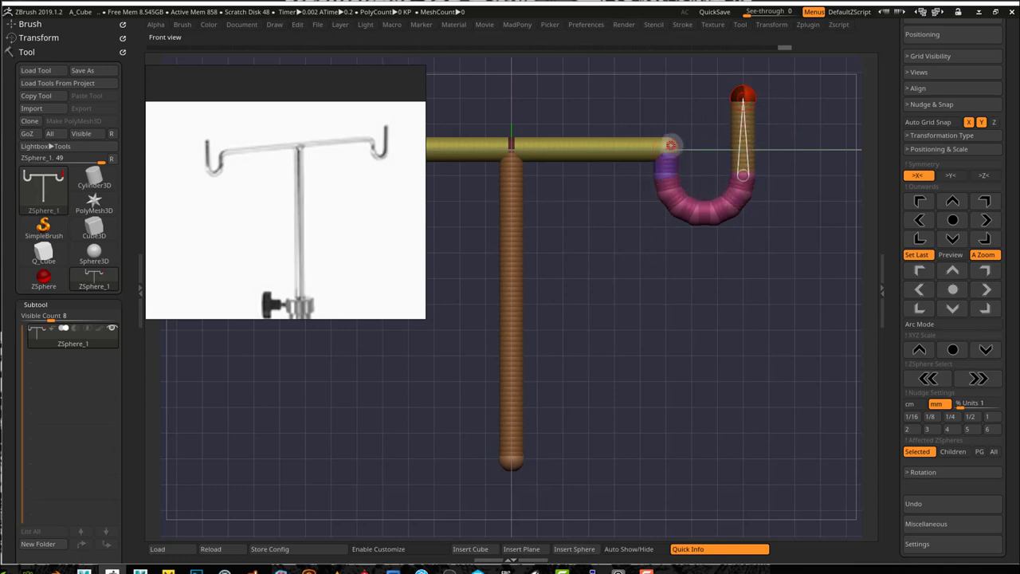
Step: Select the crossbar's end ZSphere and move it outward 2 mm with its children so the whole hook follows
{"action": "left_click", "coordinate": [670, 145]}
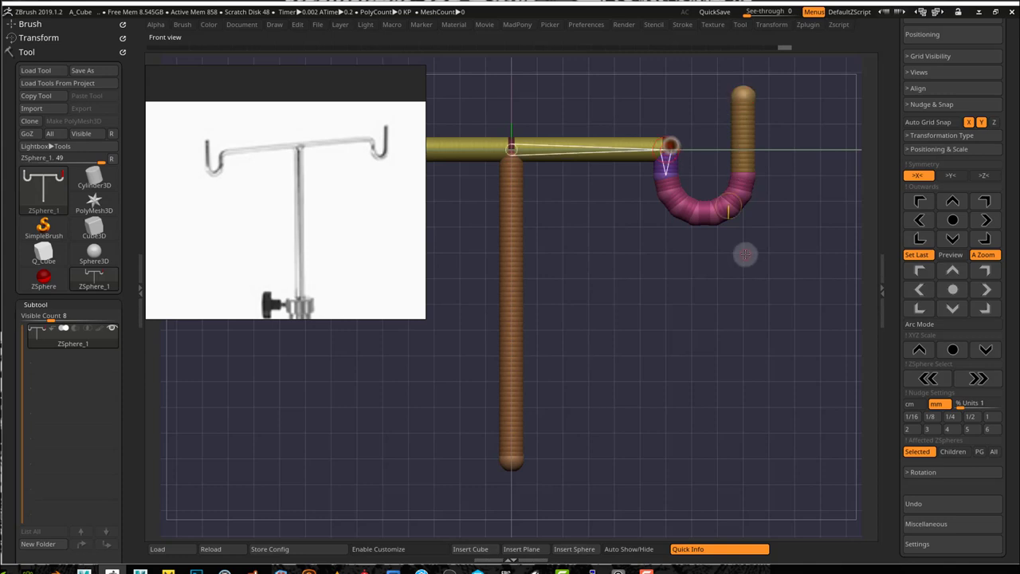
{"action": "left_click", "coordinate": [993, 222]}
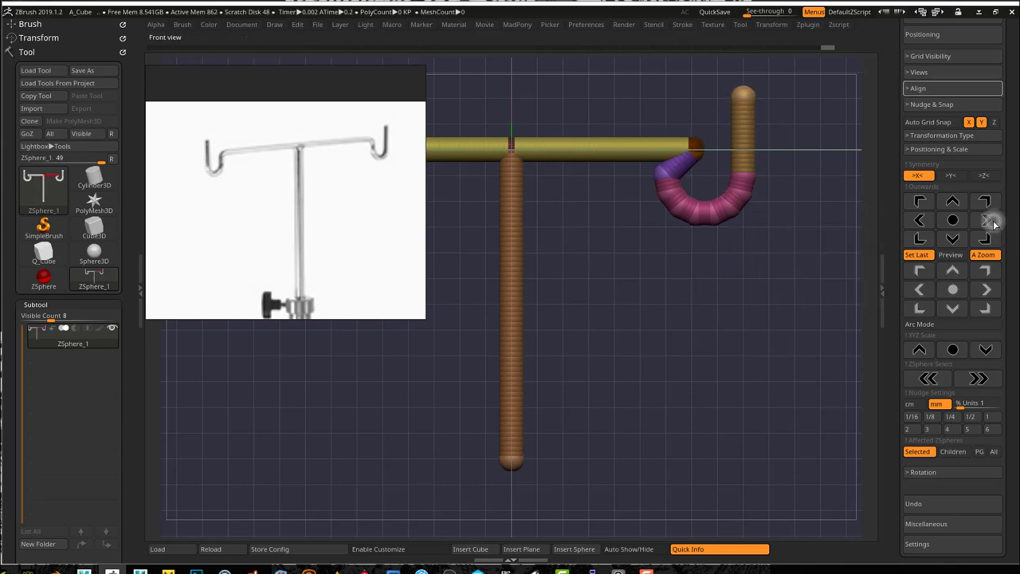
{"action": "left_click", "coordinate": [921, 220]}
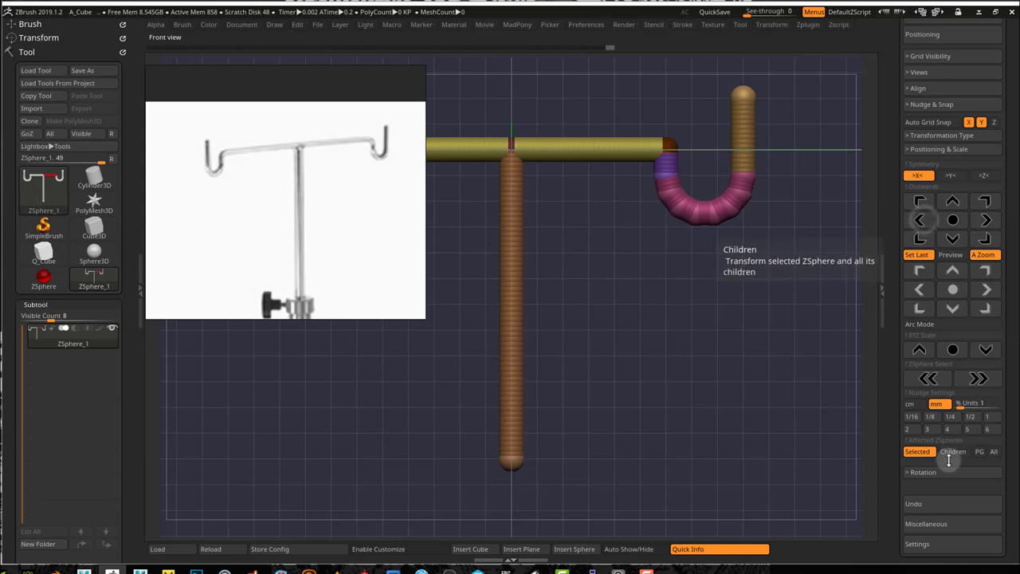
{"action": "left_click", "coordinate": [952, 452]}
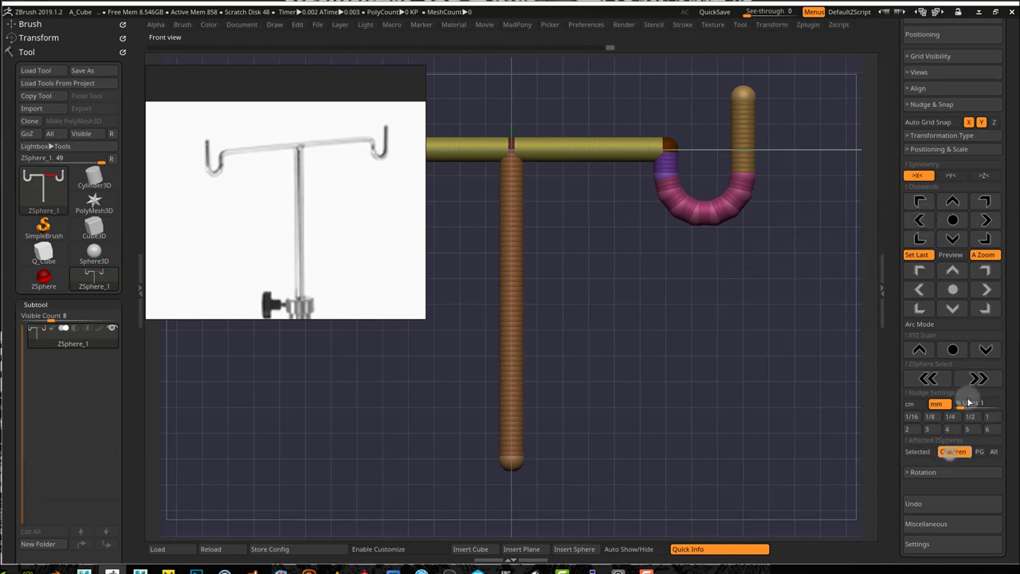
{"action": "left_click", "coordinate": [992, 223]}
{"action": "left_click", "coordinate": [991, 224]}
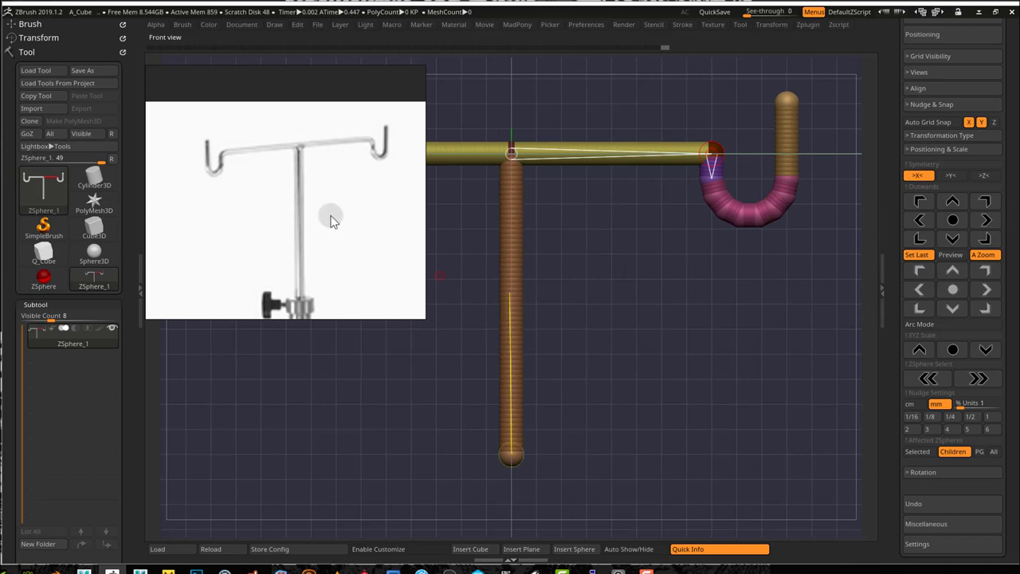
Step: Move the reference image beneath the crossbar, clear of the hook, and preview the stand's skin
{"action": "left_click_drag", "start_coordinate": [331, 216], "coordinate": [355, 399]}
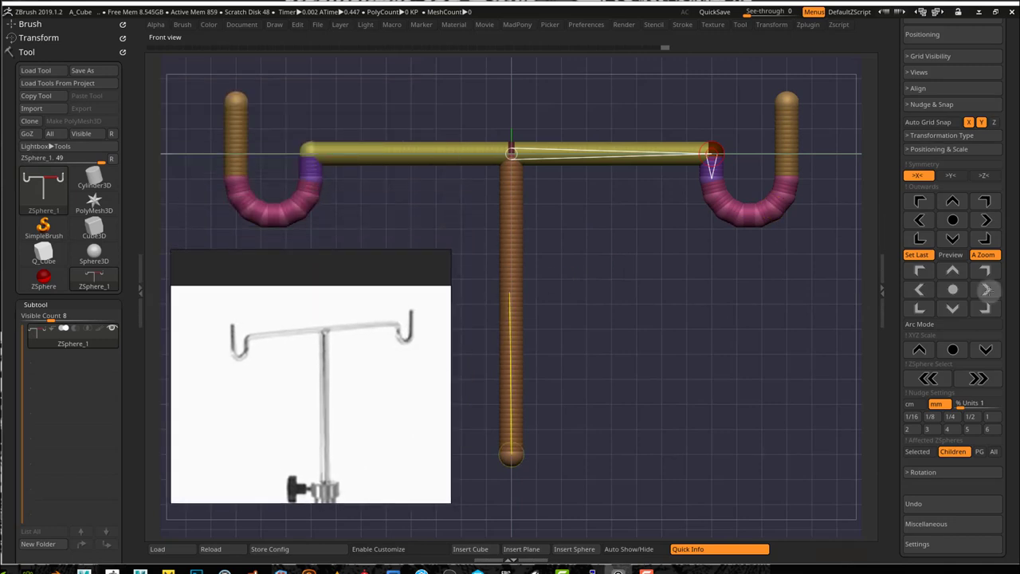
{"action": "left_click_drag", "start_coordinate": [676, 326], "coordinate": [577, 301]}
{"action": "key", "text": "a"}
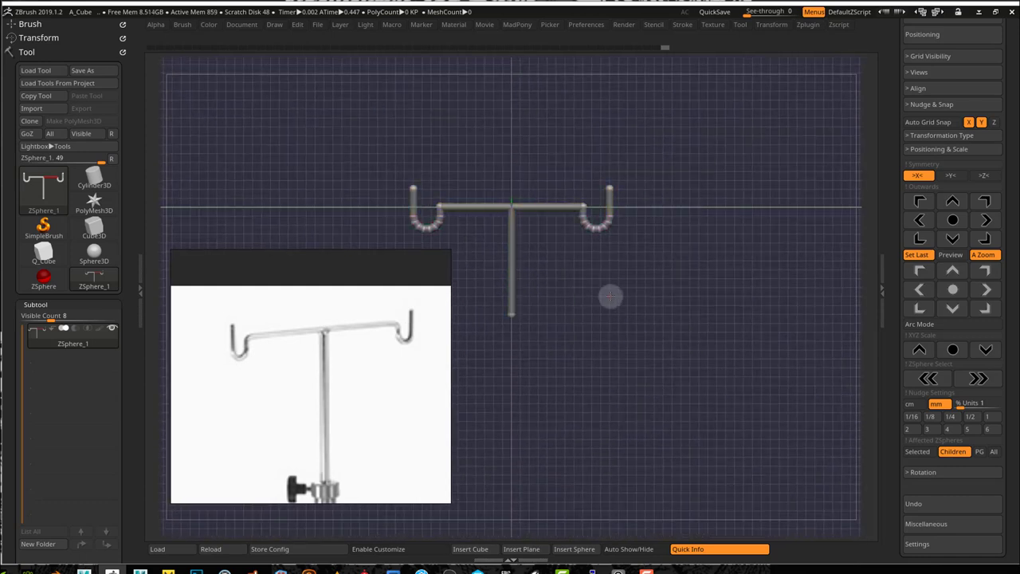
Step: Widen the crossbar further by nudging its ends and hooks outward in 1 mm units, and turn off Auto Zoom
{"action": "left_click", "coordinate": [991, 223]}
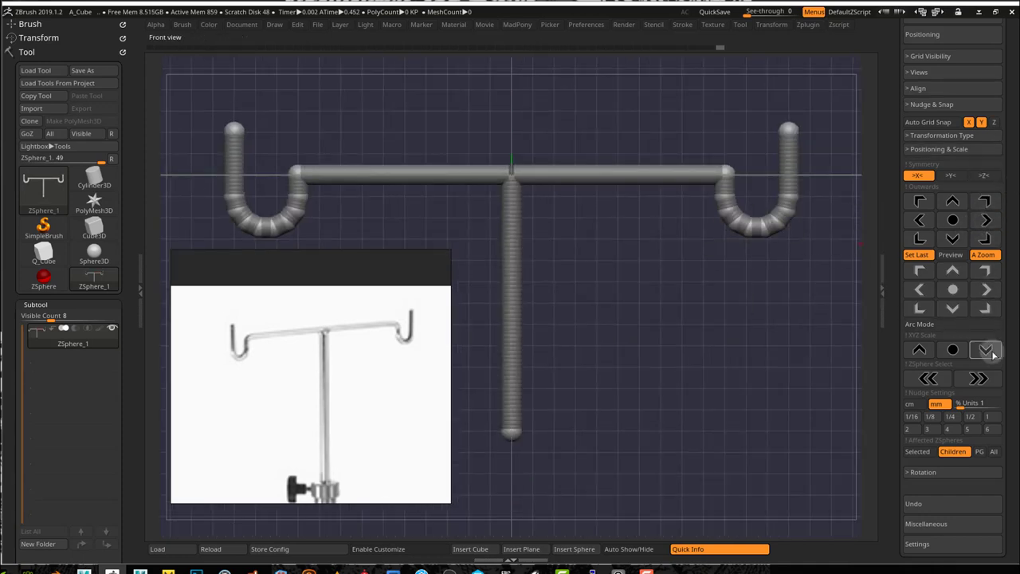
{"action": "left_click", "coordinate": [986, 255]}
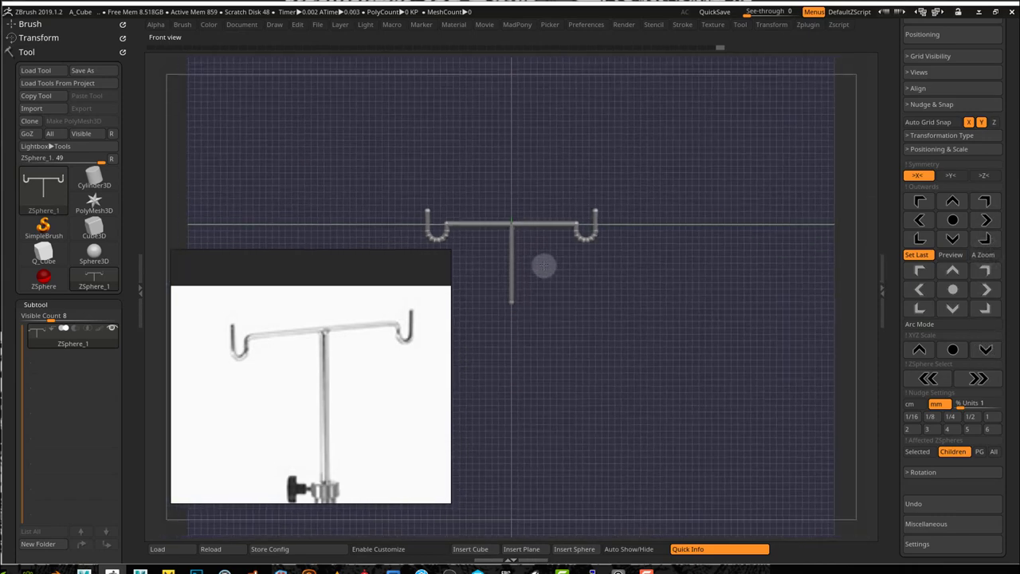
{"action": "left_click", "coordinate": [988, 221]}
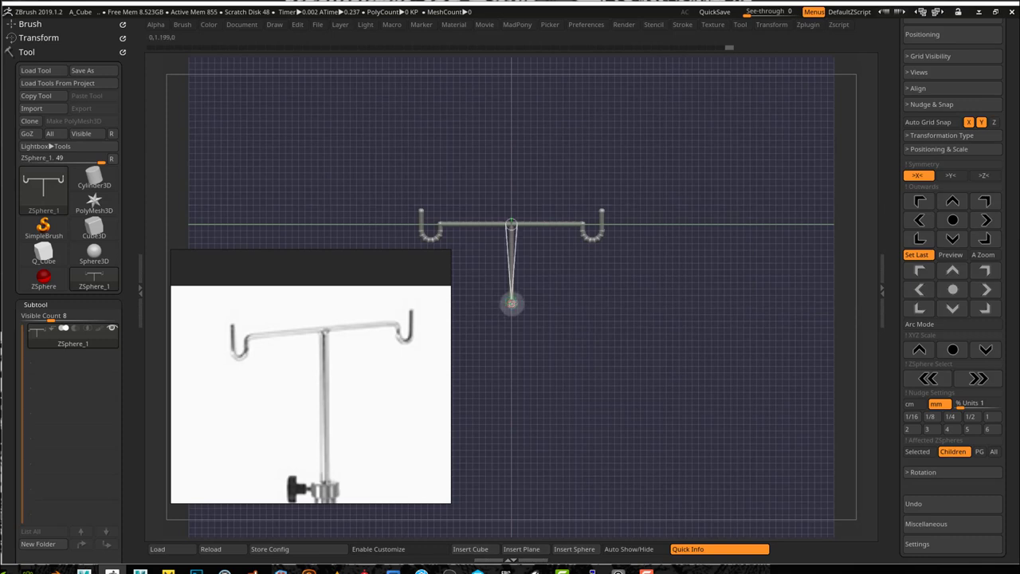
Step: Turn off X symmetry and try to nudge the pole's bottom ZSphere downward with its children
{"action": "left_click", "coordinate": [918, 175]}
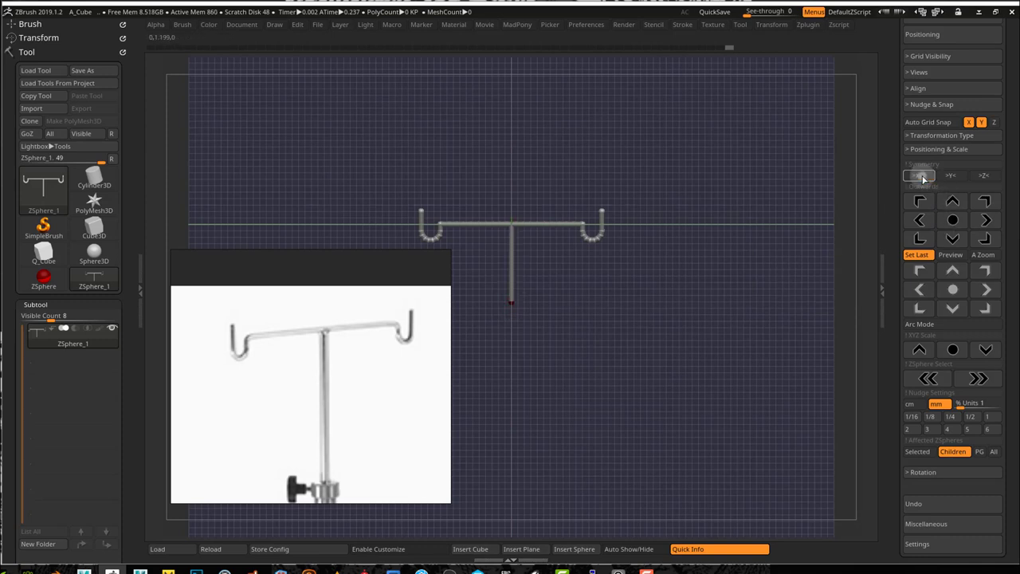
{"action": "left_click", "coordinate": [952, 239]}
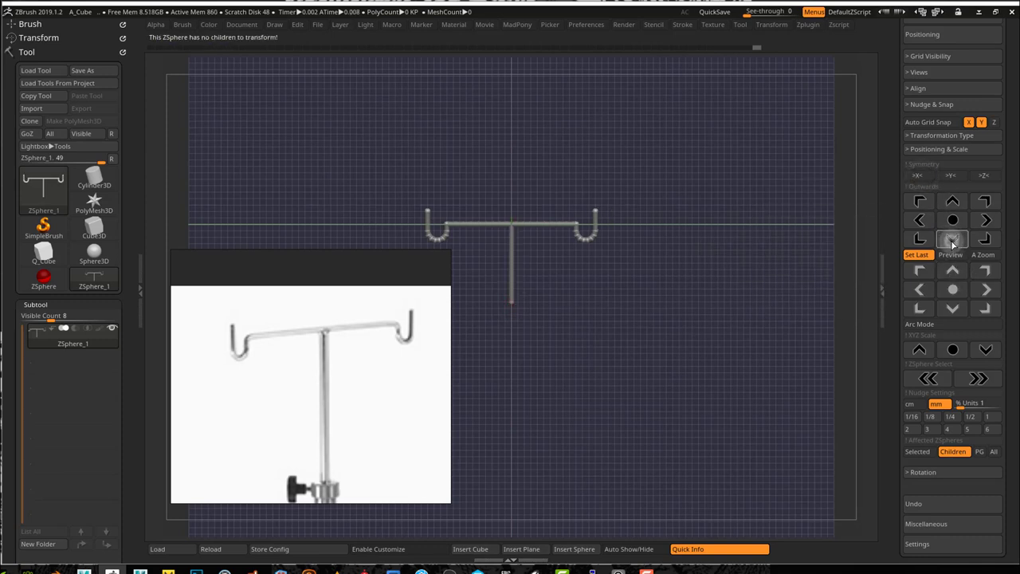
{"action": "left_click", "coordinate": [953, 245]}
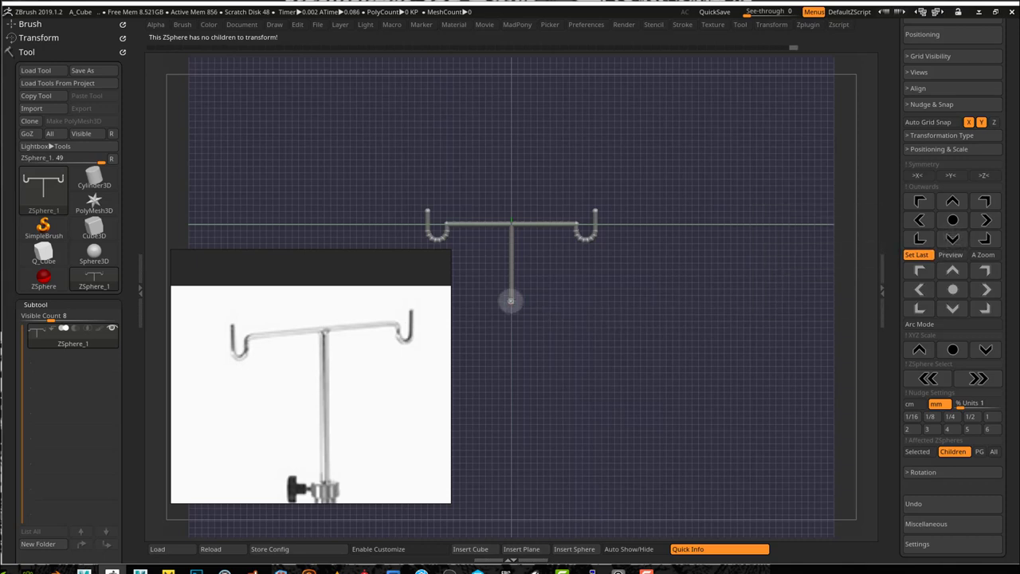
{"action": "left_click", "coordinate": [511, 301]}
{"action": "left_click", "coordinate": [948, 244]}
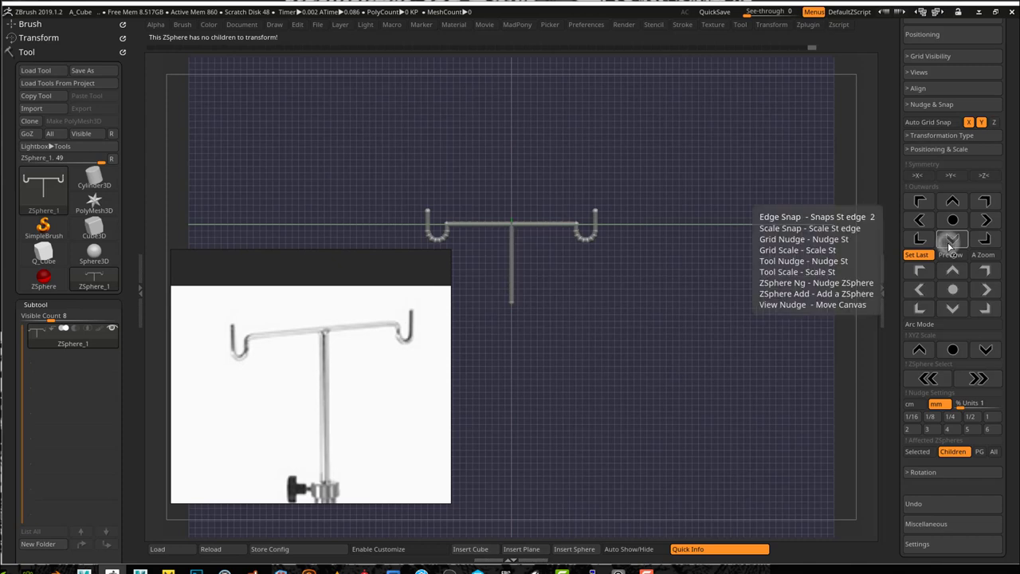
Step: Lengthen the pole by about 5 mm by nudging only its bottom ZSphere in 1 mm units
{"action": "right_click_drag", "start_coordinate": [531, 275], "coordinate": [632, 306], "text": "ctrl"}
{"action": "left_click", "coordinate": [513, 307]}
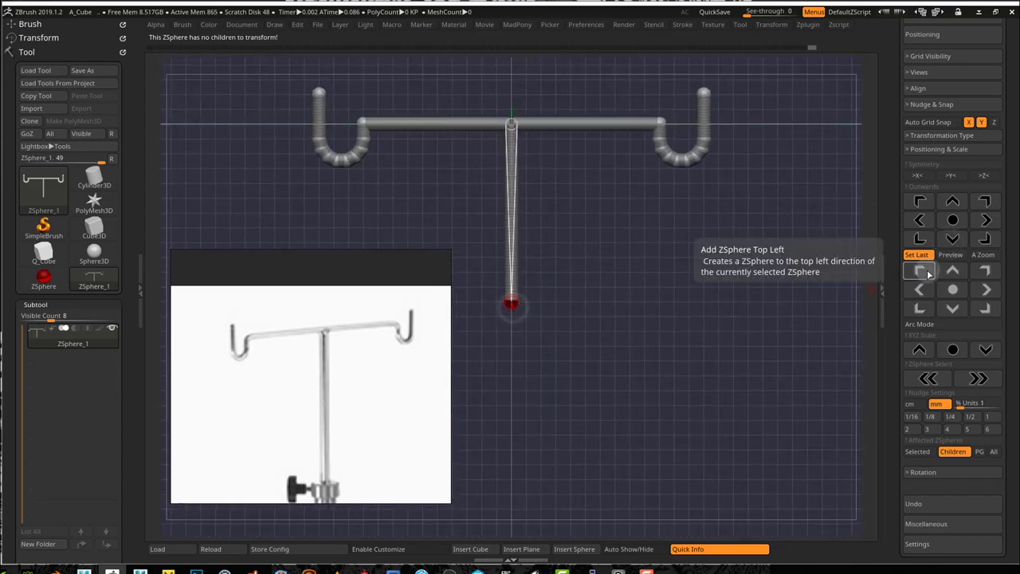
{"action": "left_click", "coordinate": [917, 451]}
{"action": "left_click", "coordinate": [953, 239]}
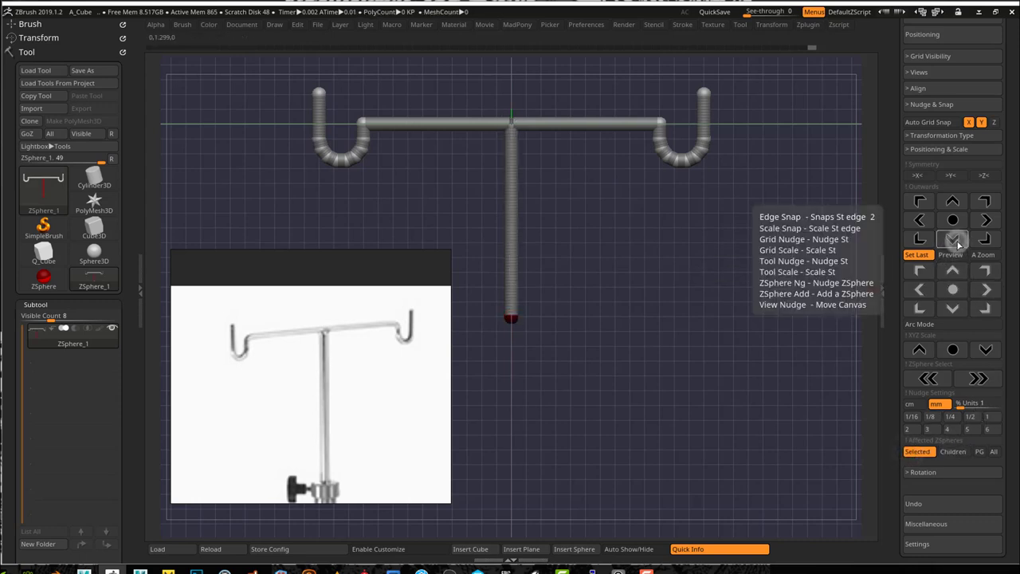
{"action": "left_click", "coordinate": [952, 239]}
{"action": "left_click", "coordinate": [952, 239]}
{"action": "left_click", "coordinate": [953, 239]}
{"action": "left_click", "coordinate": [953, 239]}
{"action": "left_click", "coordinate": [954, 239]}
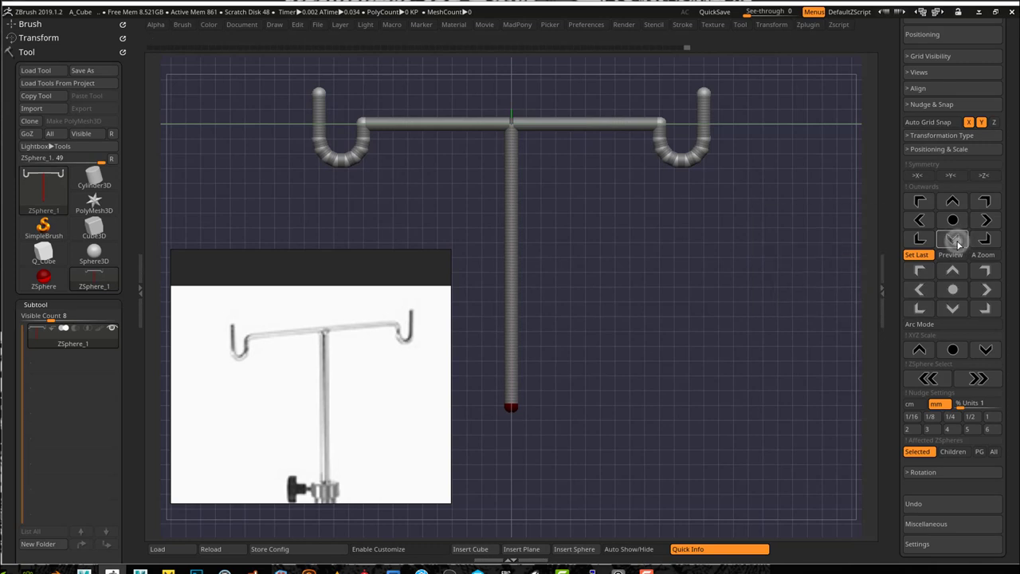
{"action": "left_click", "coordinate": [954, 204]}
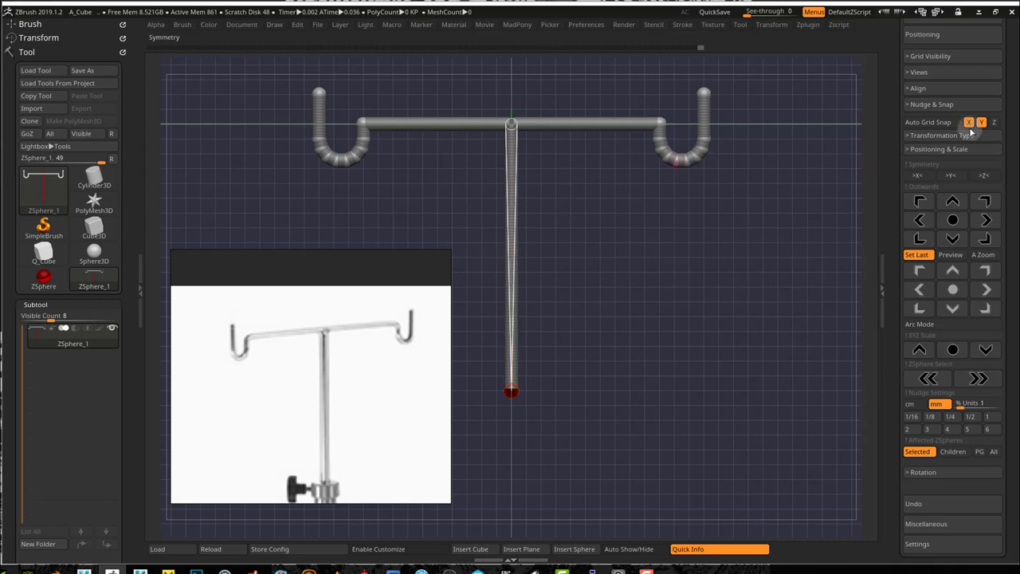
Step: Turn off the display of all grids and check the ZSphere stand from other angles
{"action": "left_click", "coordinate": [940, 72]}
{"action": "left_click", "coordinate": [941, 73]}
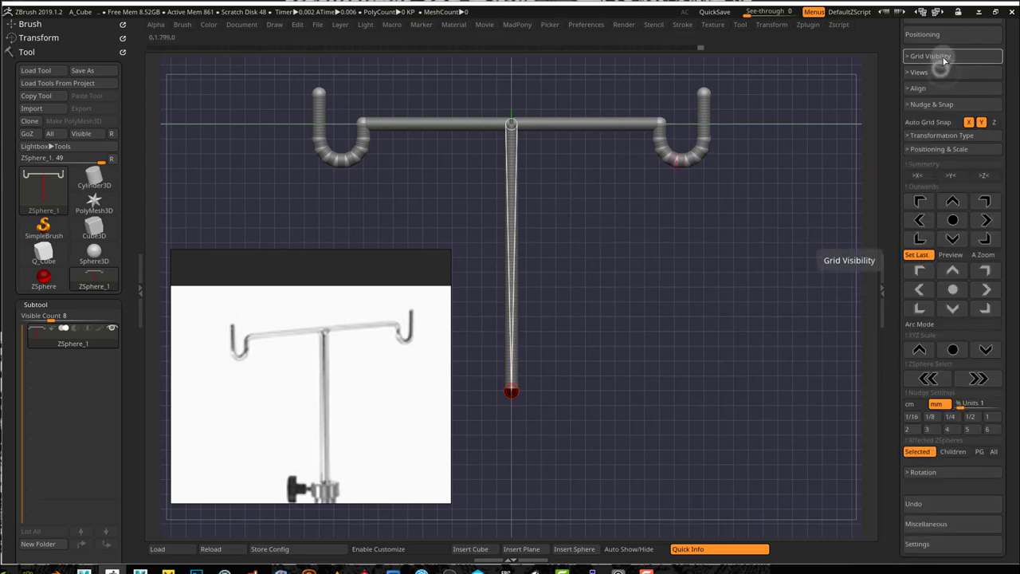
{"action": "left_click", "coordinate": [932, 56]}
{"action": "left_click", "coordinate": [935, 76]}
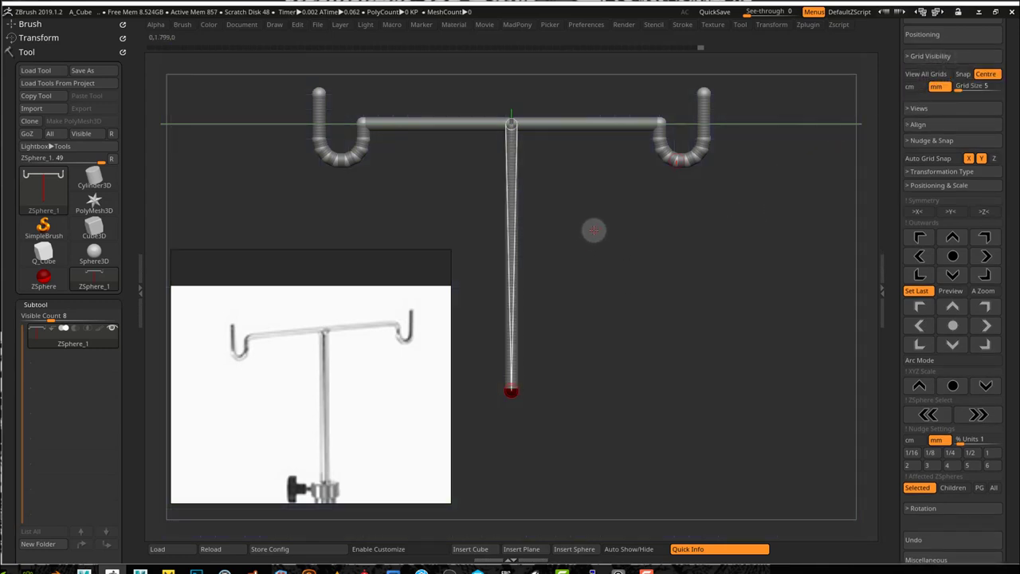
{"action": "mouse_move", "coordinate": [594, 230]}
{"action": "left_mouse_down"}
{"action": "mouse_move", "coordinate": [601, 225]}
{"action": "mouse_move", "coordinate": [594, 232]}
{"action": "left_mouse_up"}
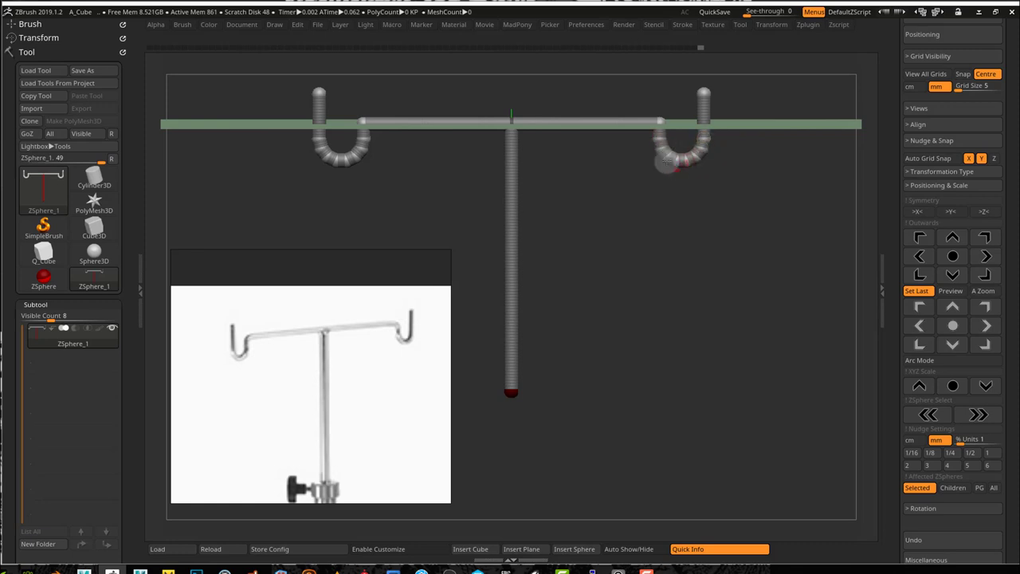
{"action": "mouse_move", "coordinate": [717, 220]}
{"action": "left_mouse_down"}
{"action": "mouse_move", "coordinate": [705, 216]}
{"action": "mouse_move", "coordinate": [713, 223]}
{"action": "left_mouse_up"}
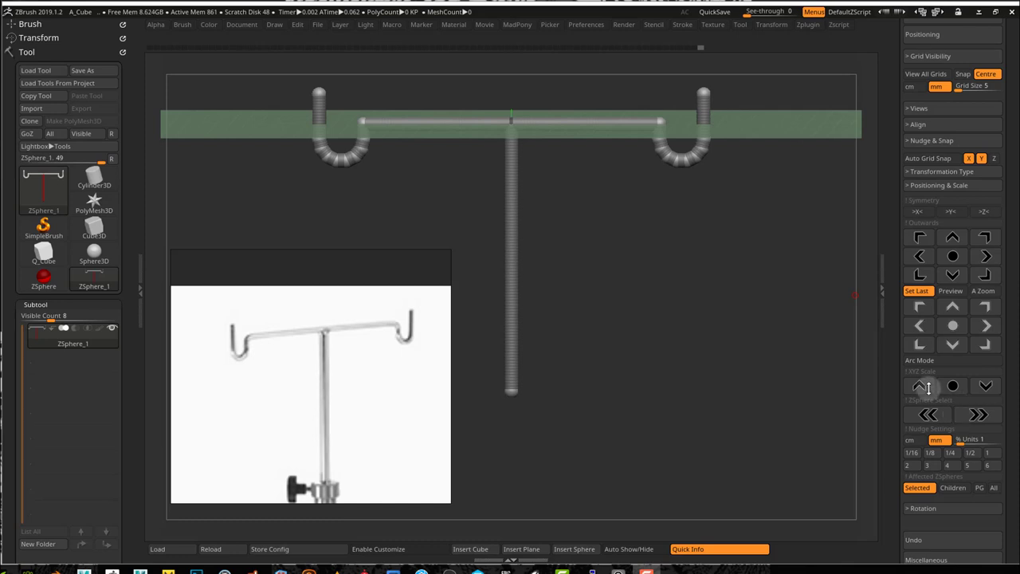
Step: Preview the stand's adaptive skin and set its density to 1, leaving the preview when done
{"action": "left_click", "coordinate": [949, 291]}
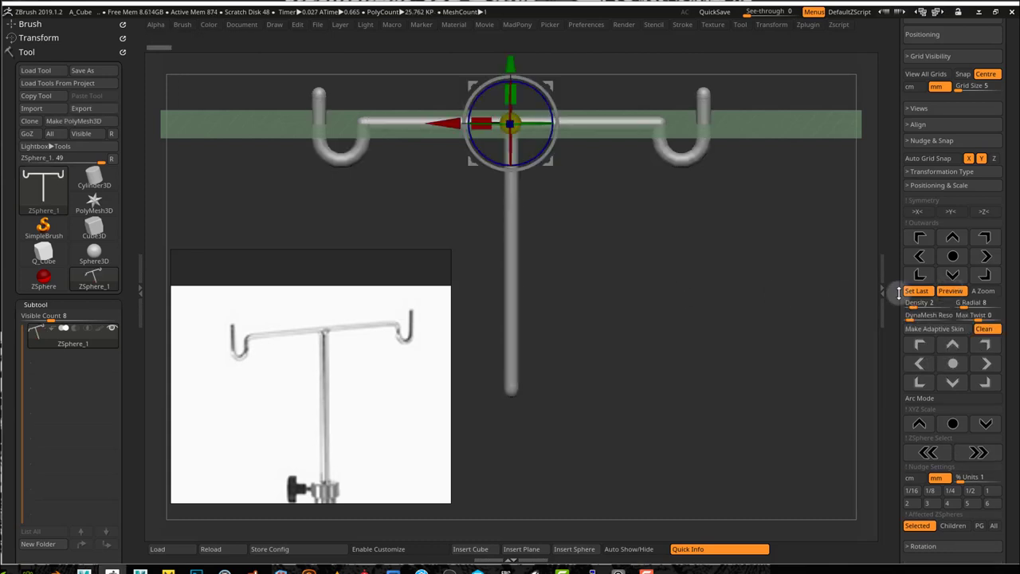
{"action": "left_click_drag", "start_coordinate": [913, 305], "coordinate": [886, 304]}
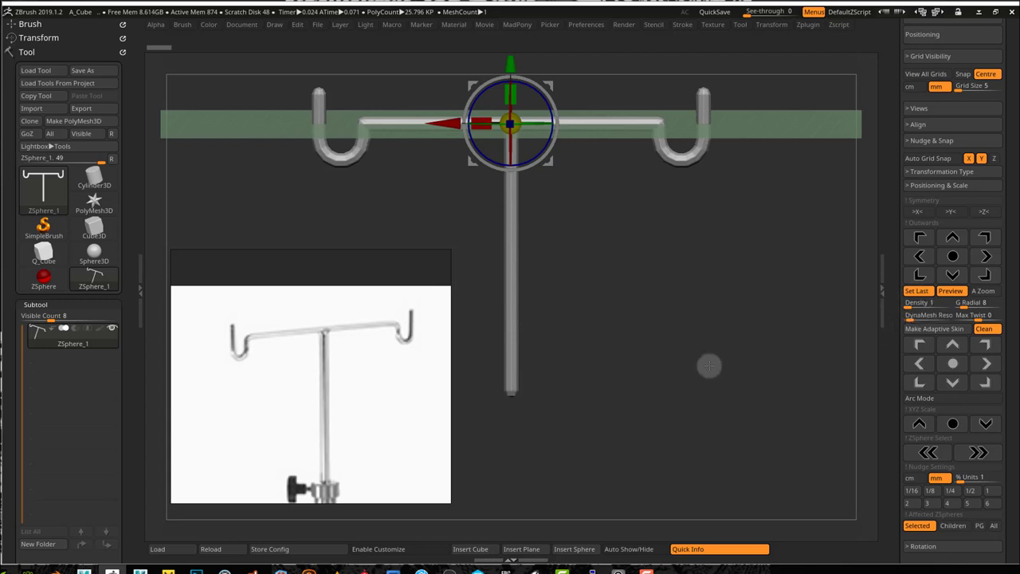
{"action": "left_click", "coordinate": [947, 291]}
Step: Turn on the polyframe display and preview the skin again to inspect its topology from several angles
{"action": "key", "text": "shift+f"}
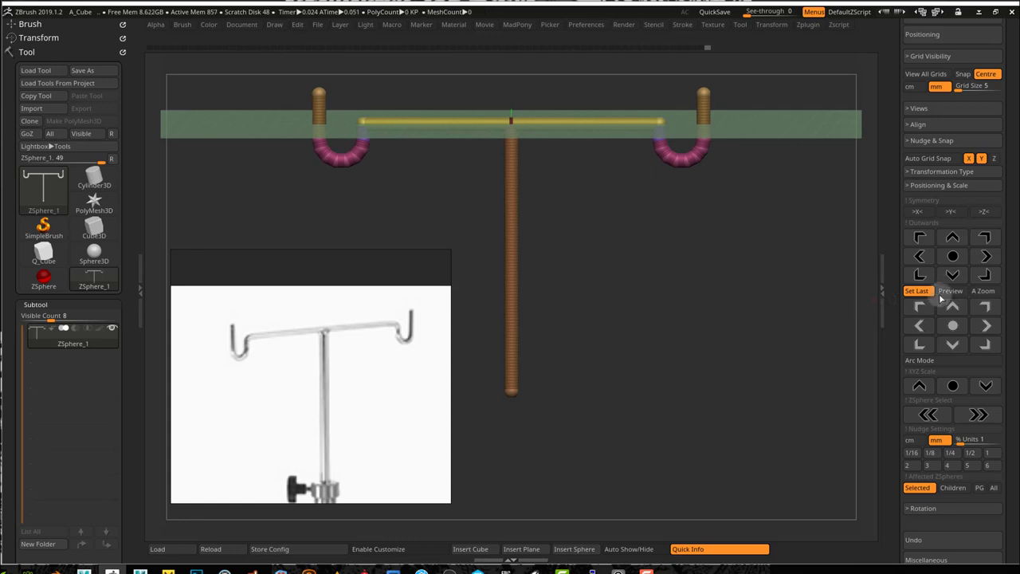
{"action": "left_click", "coordinate": [950, 294]}
{"action": "left_click", "coordinate": [950, 295]}
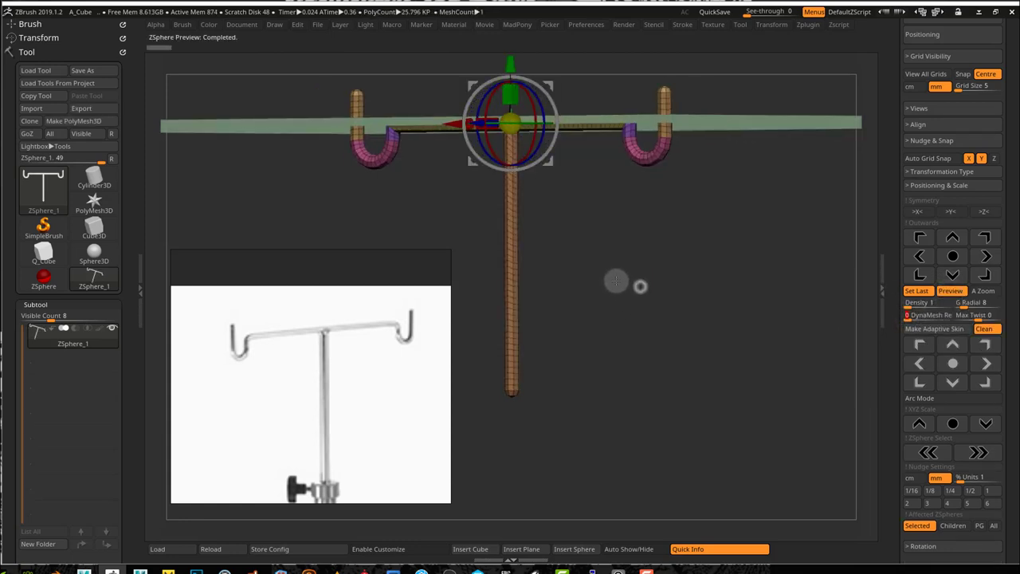
{"action": "left_click_drag", "start_coordinate": [632, 283], "coordinate": [634, 283], "text": "shift"}
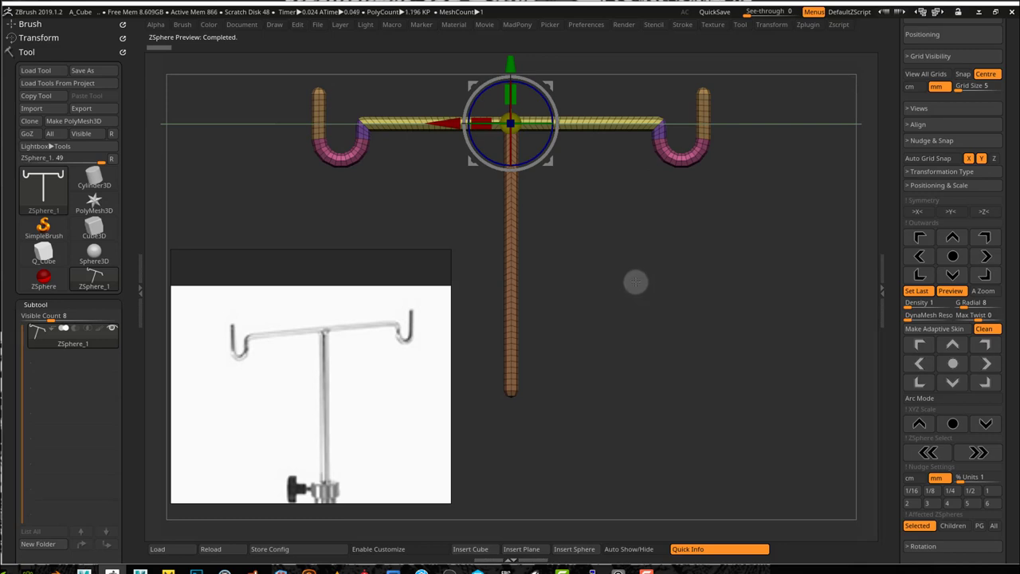
{"action": "left_click_drag", "start_coordinate": [638, 311], "coordinate": [648, 269]}
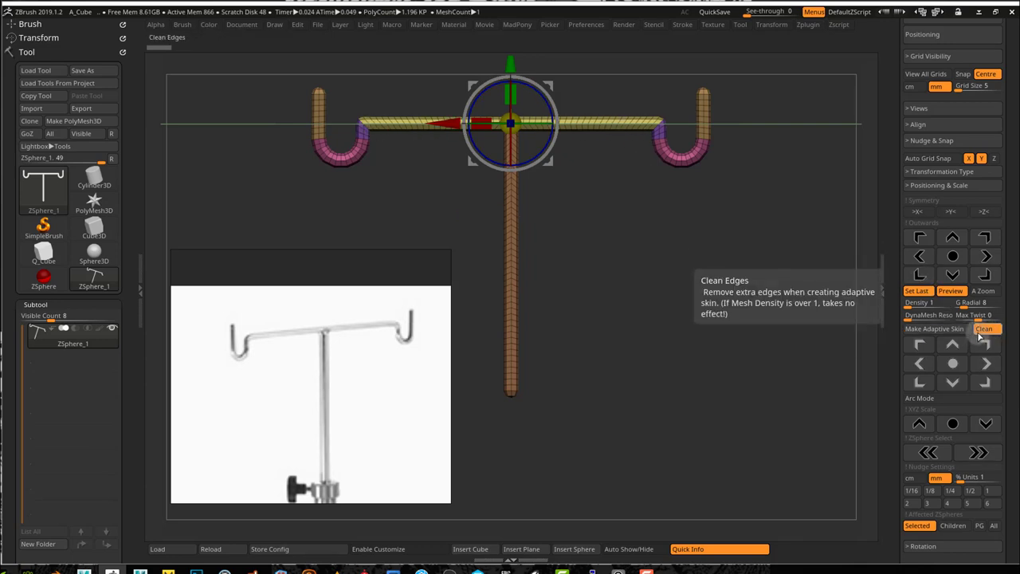
Step: Make an adaptive skin from the ZSpheres and hide the ZSphere_1 subtool to view the new mesh alone
{"action": "left_click", "coordinate": [934, 329]}
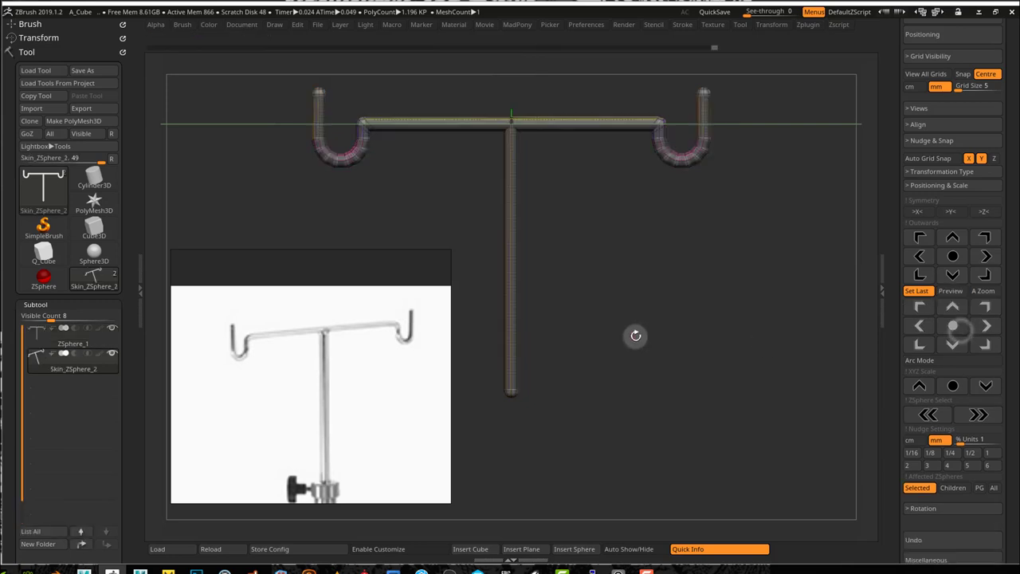
{"action": "left_click", "coordinate": [112, 330]}
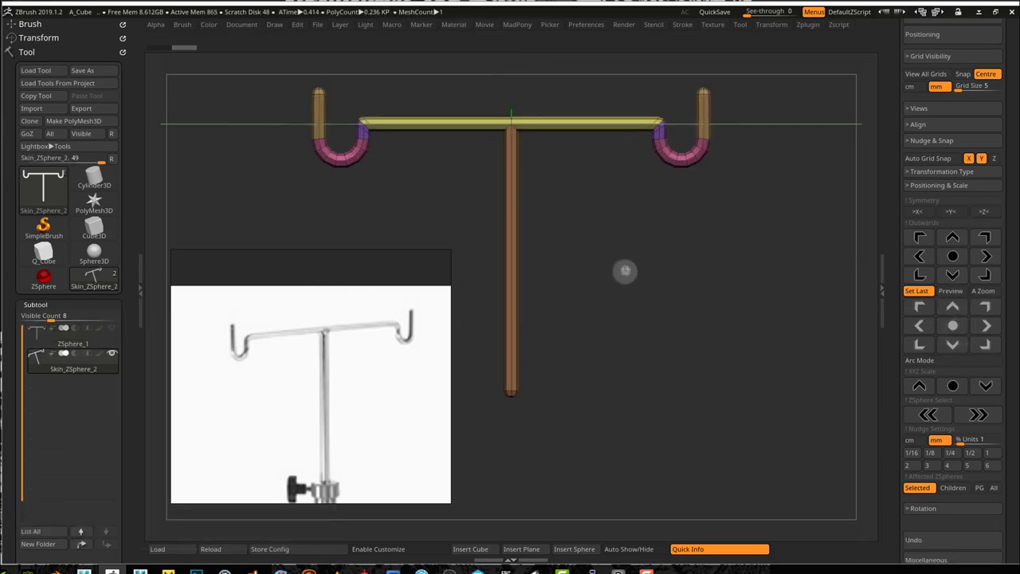
{"action": "mouse_move", "coordinate": [624, 273]}
{"action": "left_mouse_down"}
{"action": "mouse_move", "coordinate": [615, 260]}
{"action": "mouse_move", "coordinate": [632, 262]}
{"action": "left_mouse_up"}
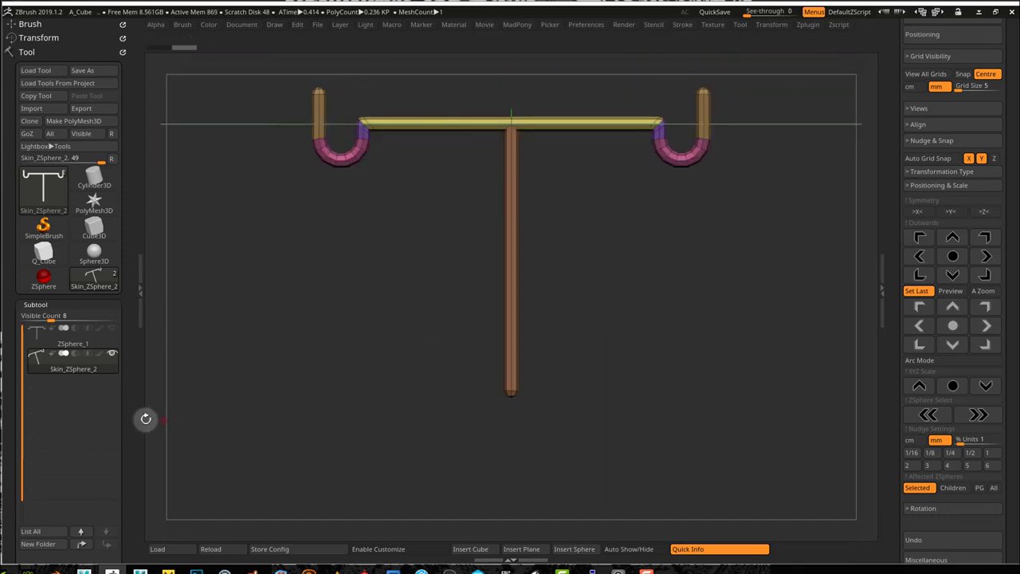
Step: Set the subtool list's visible count to 5 and rename the skin subtool to Holder
{"action": "left_click_drag", "start_coordinate": [54, 316], "coordinate": [41, 316]}
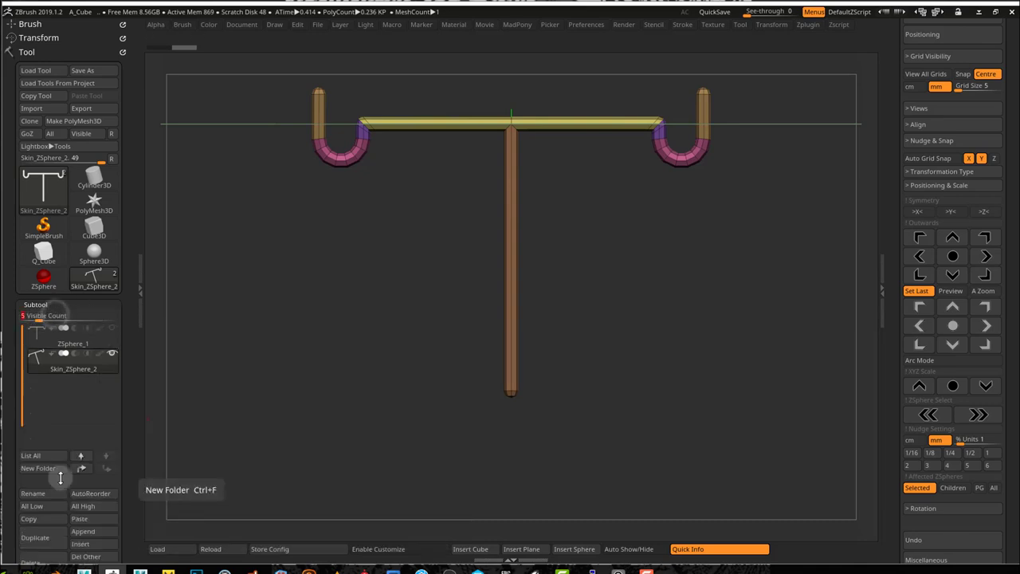
{"action": "left_click", "coordinate": [33, 494]}
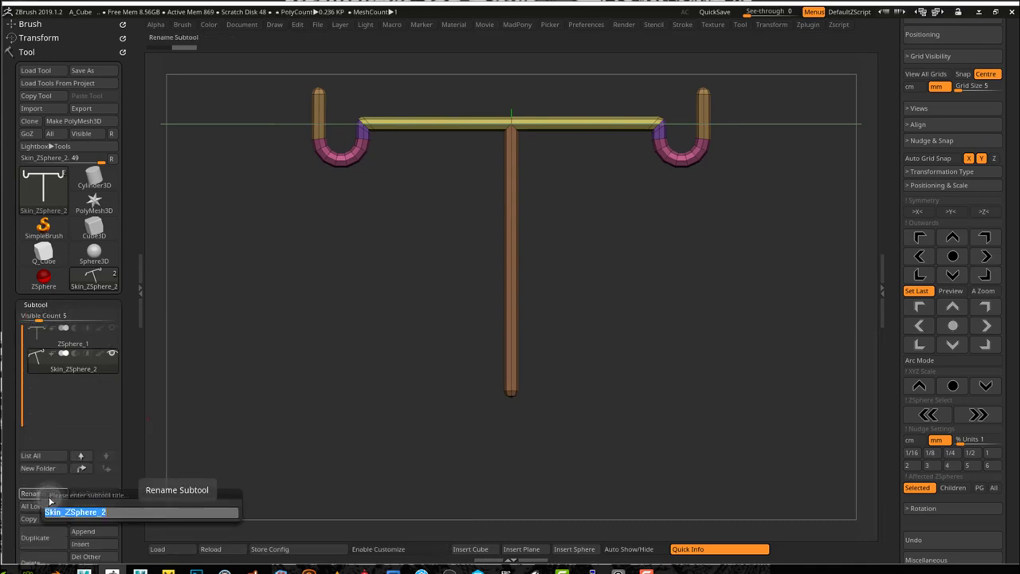
{"action": "type", "text": "Holde"}
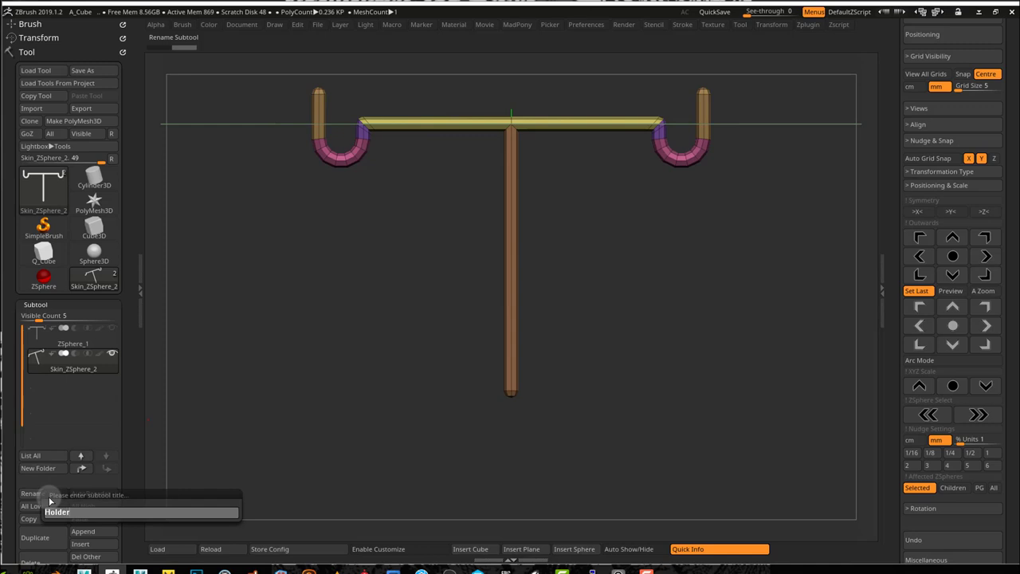
{"action": "type", "text": "r"}
{"action": "key", "text": "Return"}
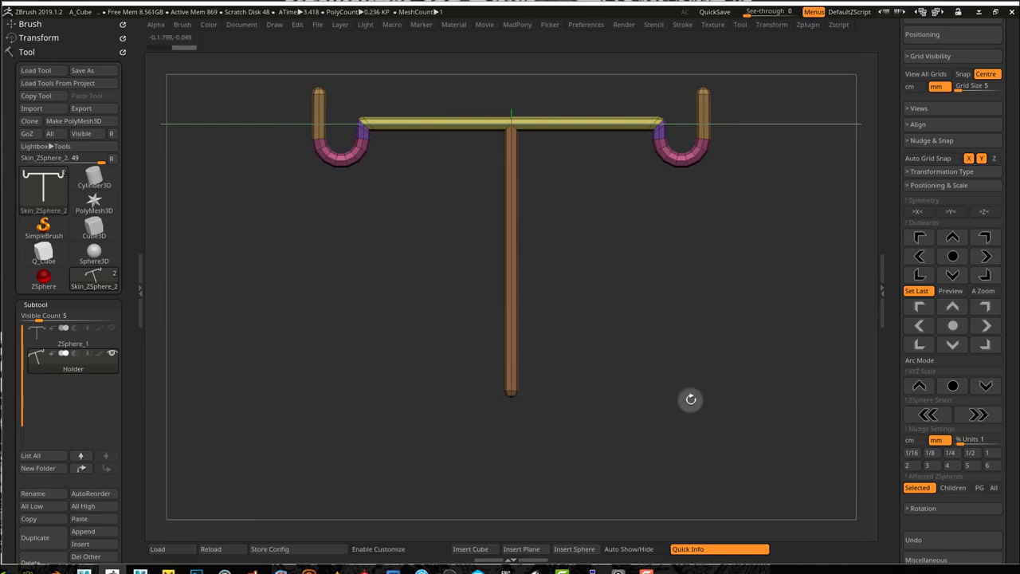
Step: Open the UV Master plugin's settings
{"action": "scroll", "coordinate": [1009, 390], "scroll_direction": "up", "scroll_amount": 3}
{"action": "scroll", "coordinate": [1009, 390], "scroll_direction": "up", "scroll_amount": 2}
{"action": "left_click", "coordinate": [943, 193]}
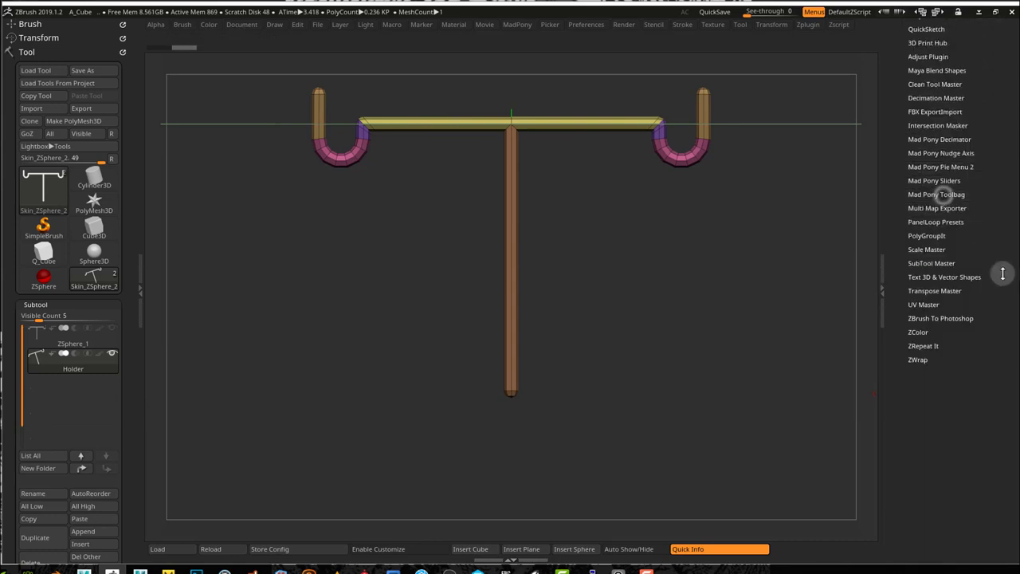
{"action": "left_click_drag", "start_coordinate": [997, 305], "coordinate": [1001, 371]}
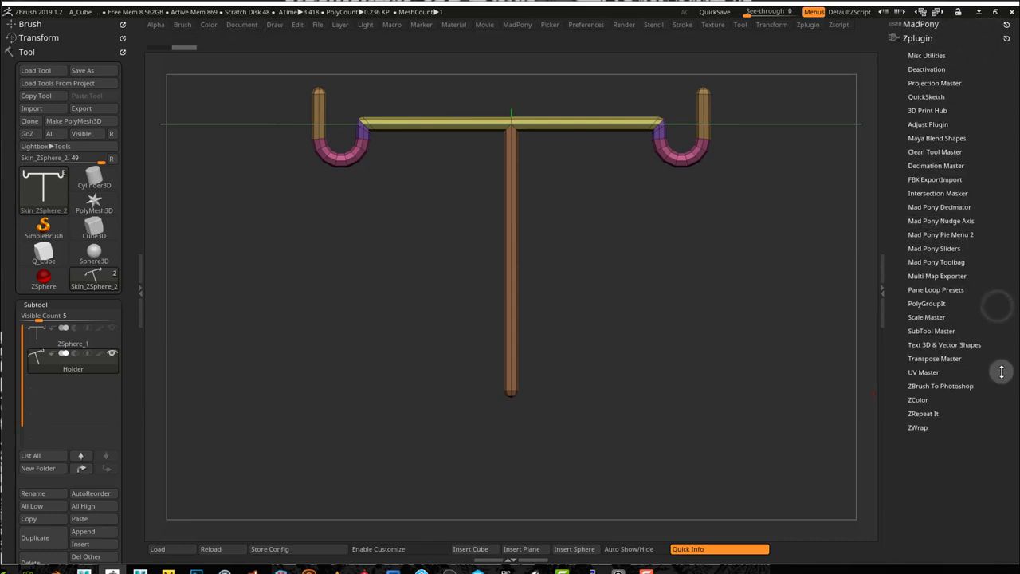
{"action": "left_click", "coordinate": [923, 373]}
{"action": "scroll", "coordinate": [1012, 350], "scroll_direction": "down", "scroll_amount": 3}
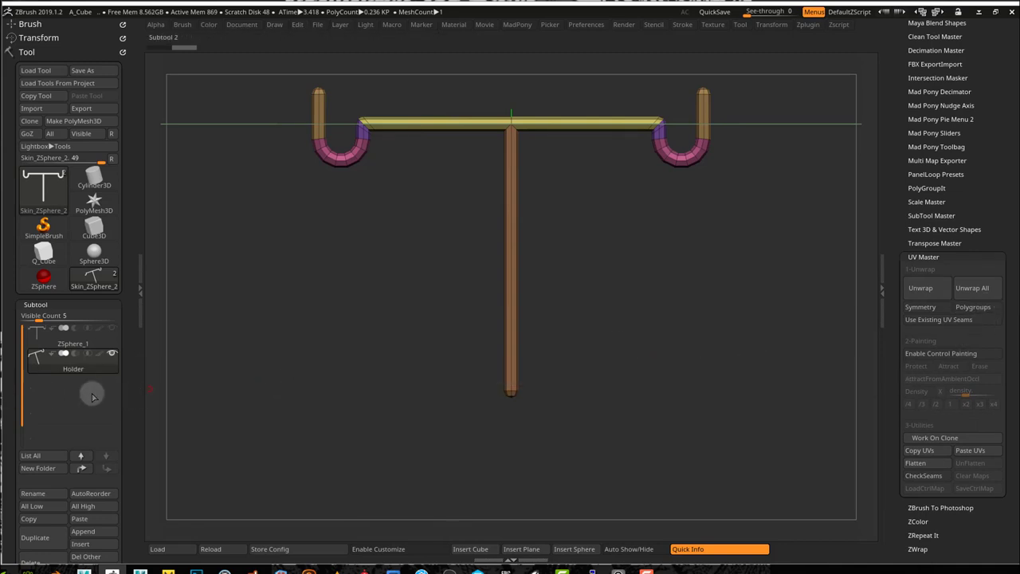
Step: Duplicate the Holder subtool, then reselect the original and unwrap its UVs with UV Master
{"action": "left_click", "coordinate": [45, 541]}
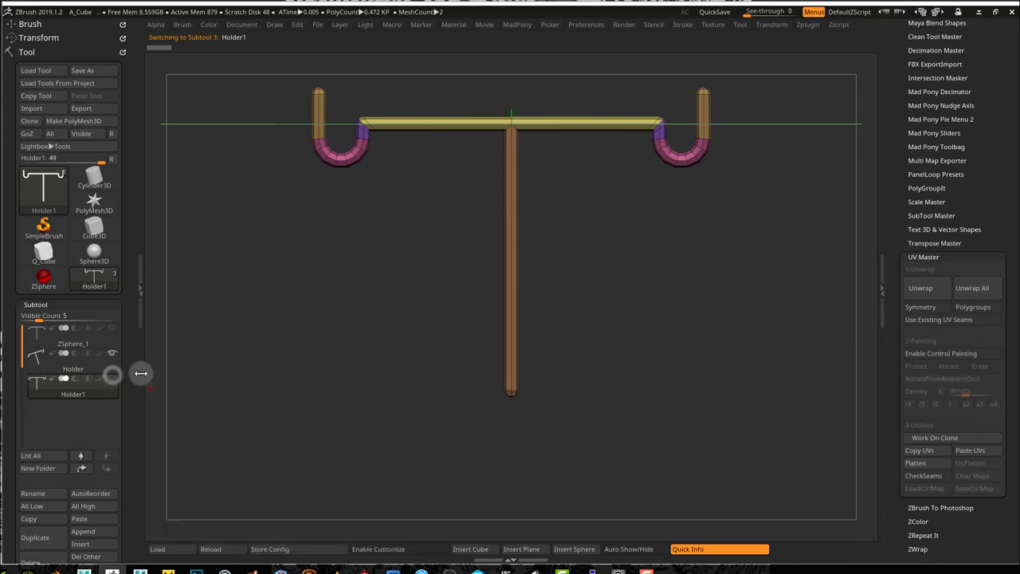
{"action": "left_click", "coordinate": [110, 363]}
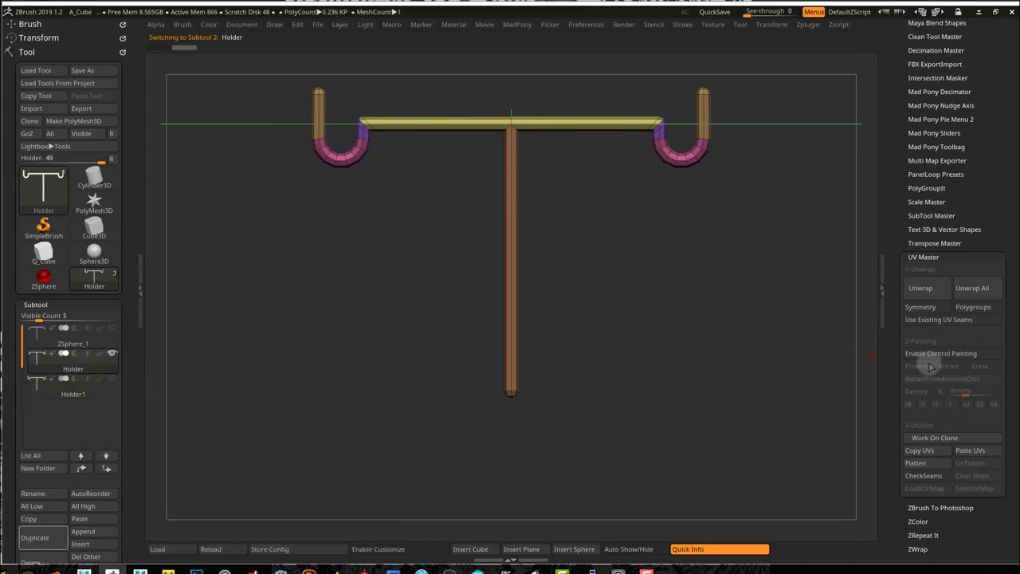
{"action": "left_click", "coordinate": [924, 285]}
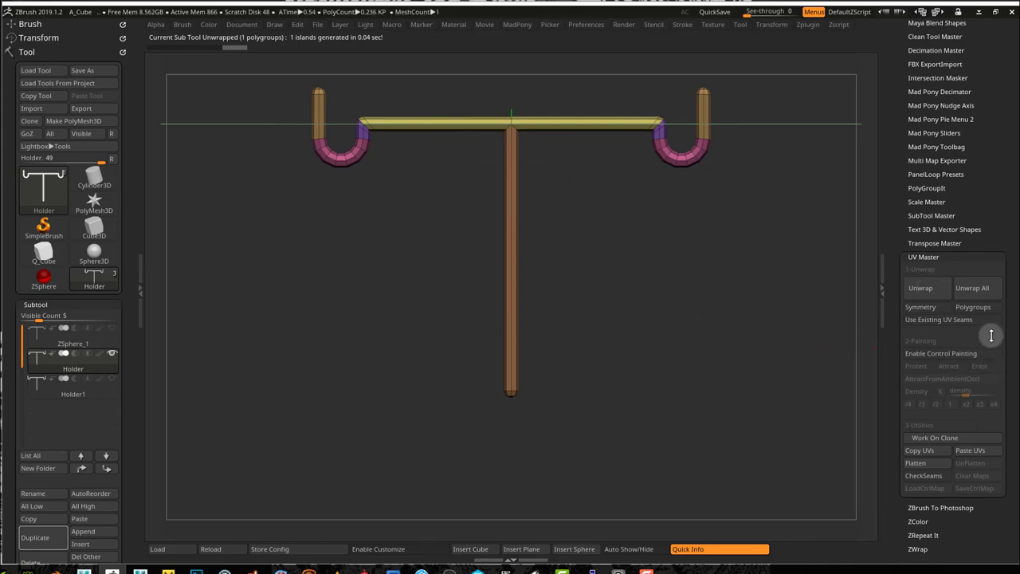
Step: Inspect the Holder's flattened UV layout twice, return it to its 3D form and unwrap it again
{"action": "left_click", "coordinate": [916, 464]}
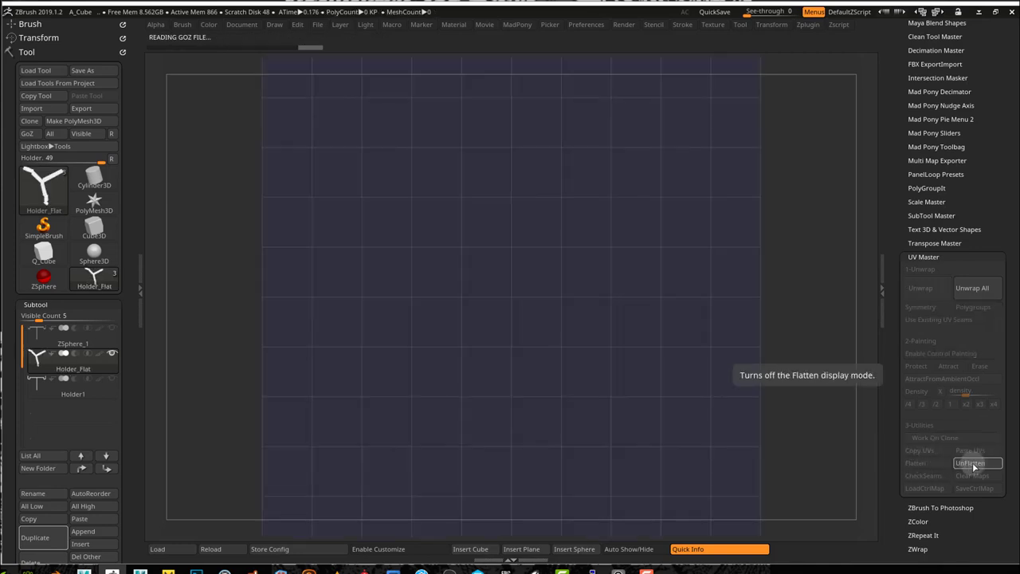
{"action": "left_click", "coordinate": [971, 463]}
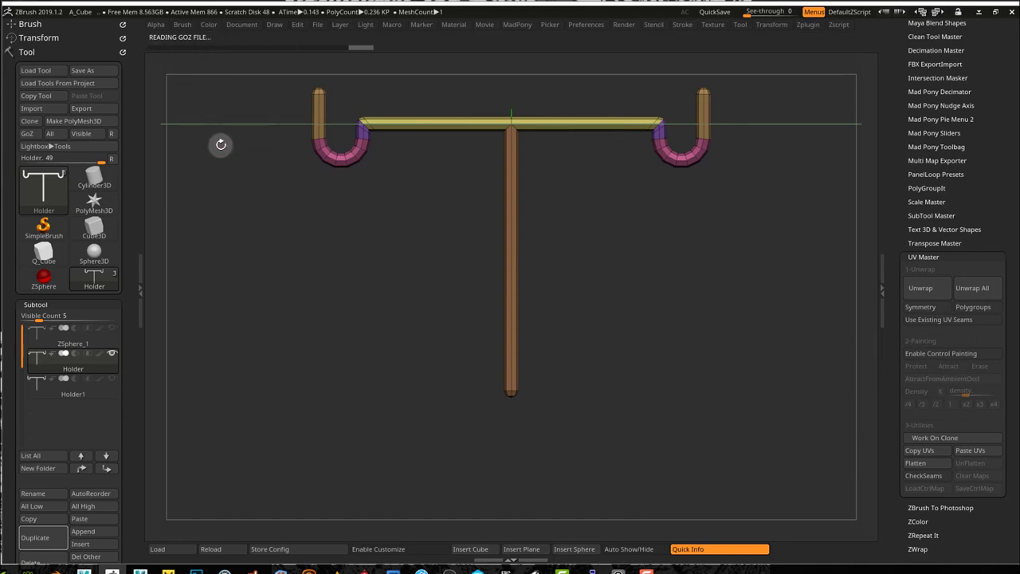
{"action": "left_click", "coordinate": [920, 463]}
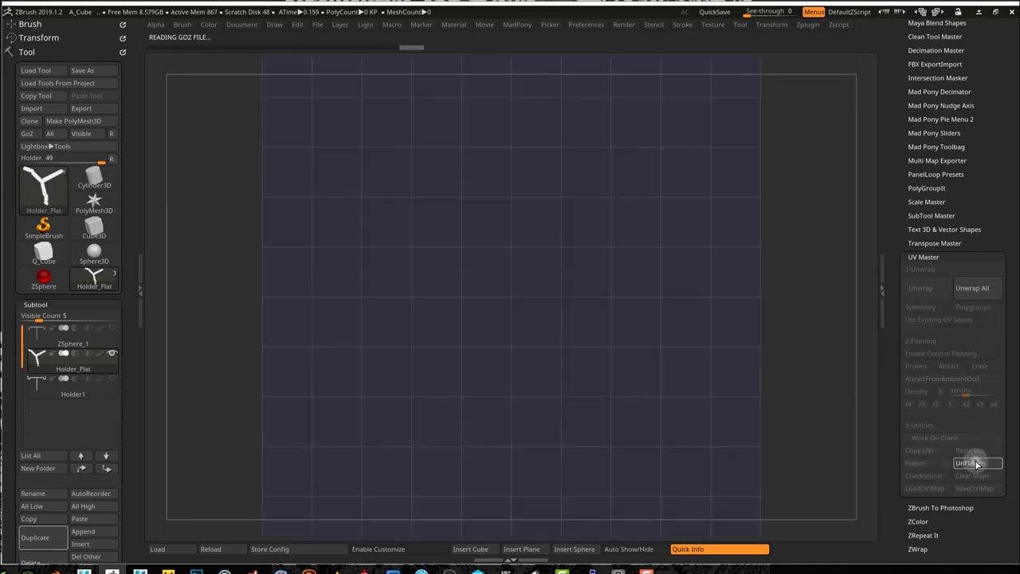
{"action": "left_click", "coordinate": [973, 464]}
{"action": "left_click", "coordinate": [923, 289]}
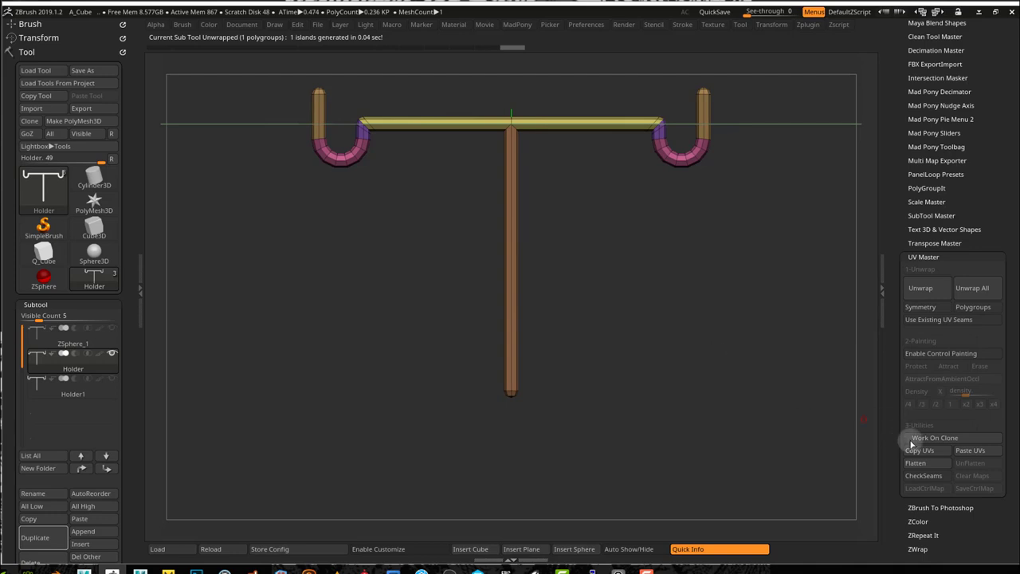
Step: Flatten the Holder in UV Master to inspect its UV layout and return it to its 3D form
{"action": "left_click", "coordinate": [931, 465]}
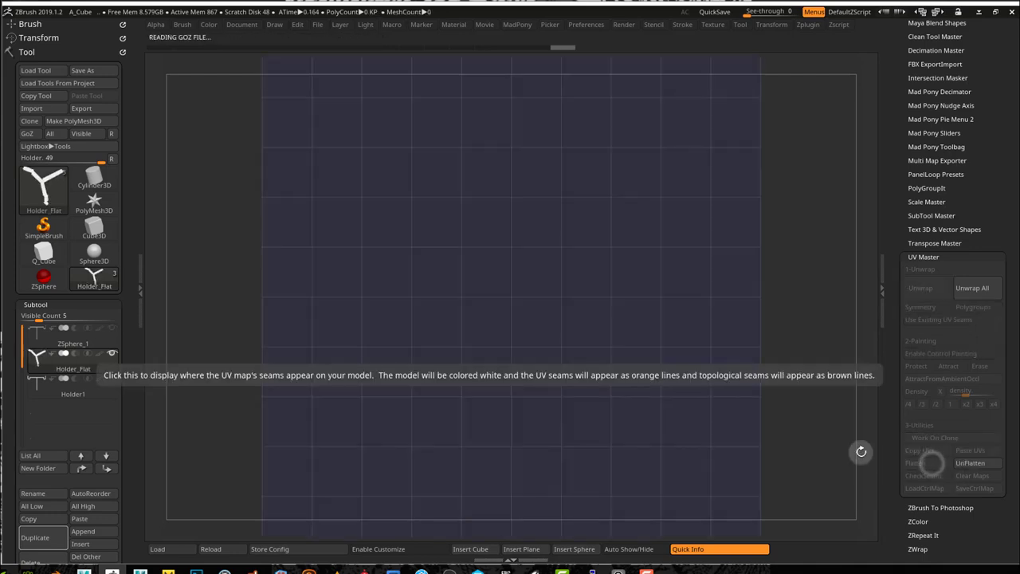
{"action": "mouse_move", "coordinate": [113, 372]}
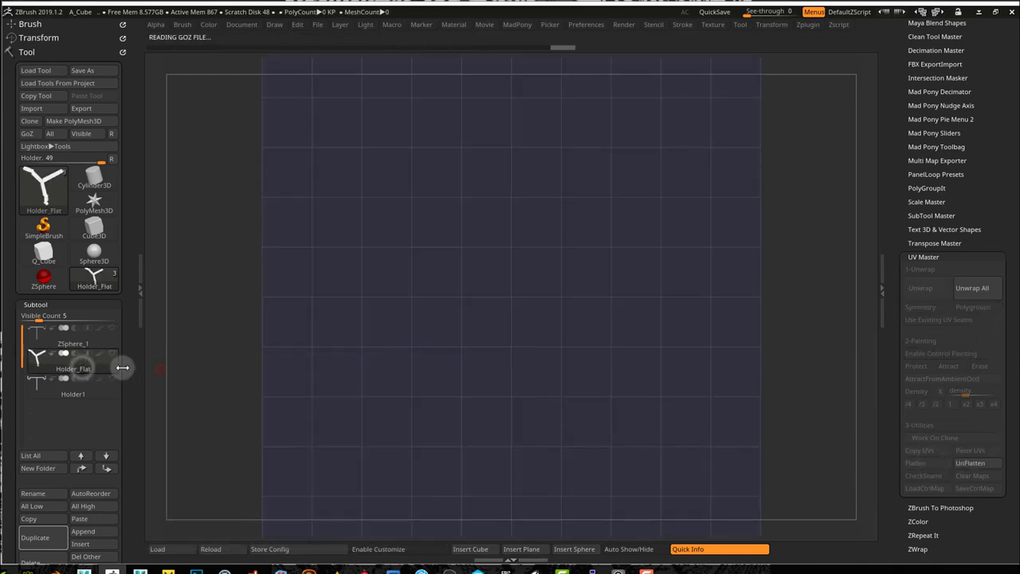
{"action": "left_click", "coordinate": [985, 465]}
Step: Preview the Holder's UVs with Morph UV, turn the preview off and quick-save the project
{"action": "scroll", "coordinate": [124, 410], "scroll_direction": "down", "scroll_amount": 10}
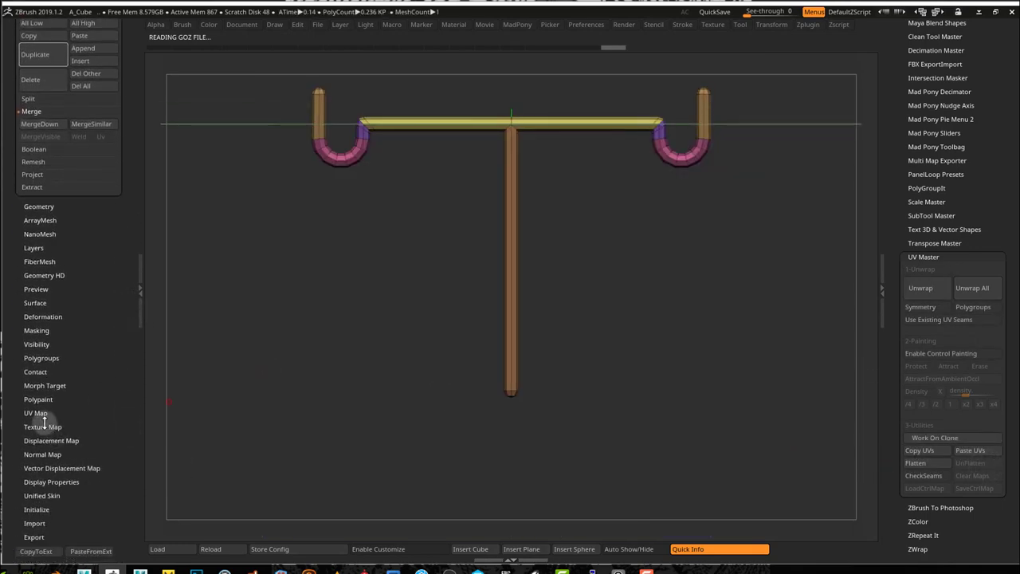
{"action": "left_click", "coordinate": [40, 414]}
{"action": "left_click", "coordinate": [86, 426]}
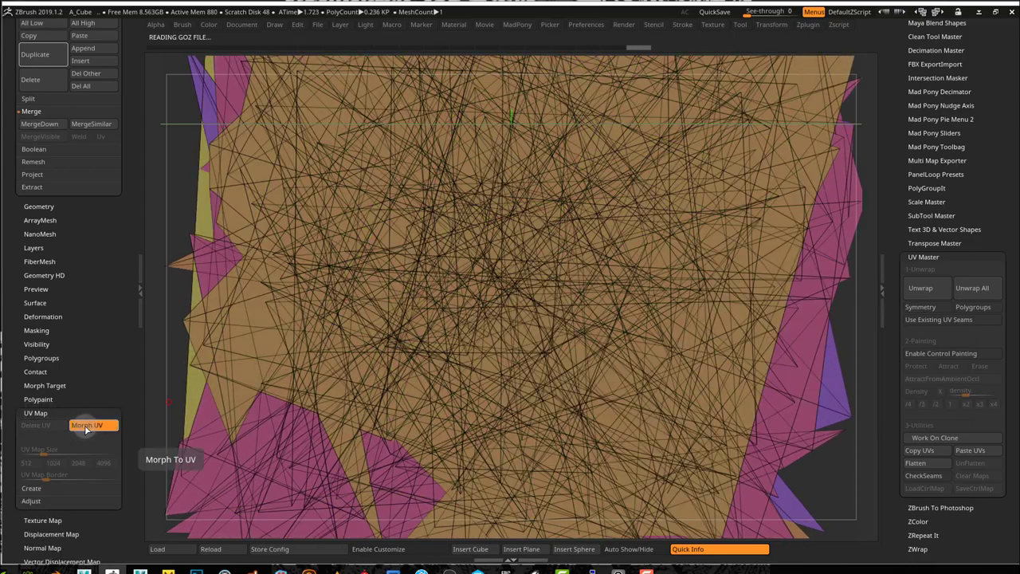
{"action": "left_click", "coordinate": [86, 425]}
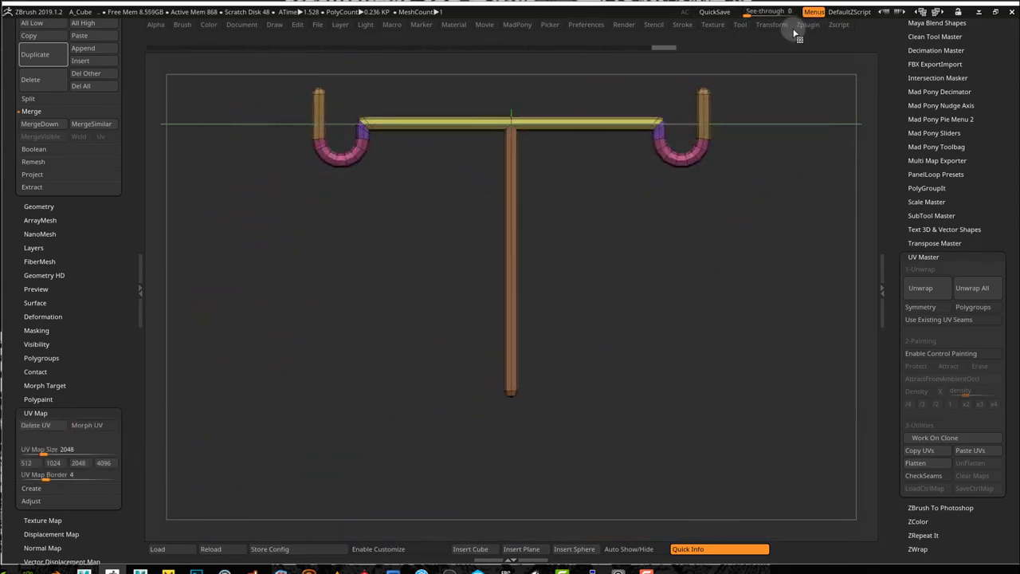
{"action": "left_click", "coordinate": [714, 12]}
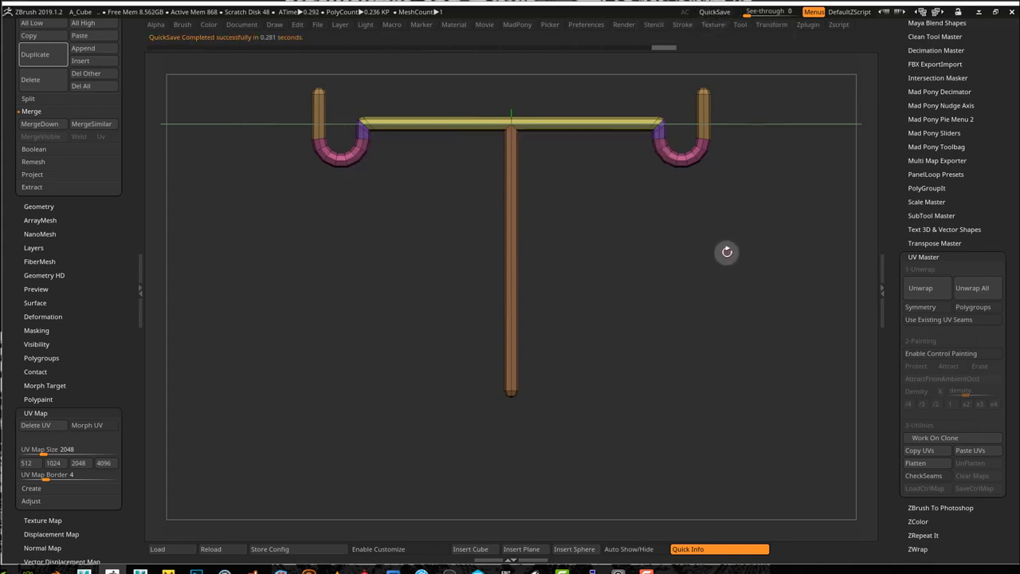
Step: Unwrap a UV Master working clone of the Holder and inspect its flattened UV layout before unflattening it
{"action": "left_click_drag", "start_coordinate": [727, 251], "coordinate": [727, 346]}
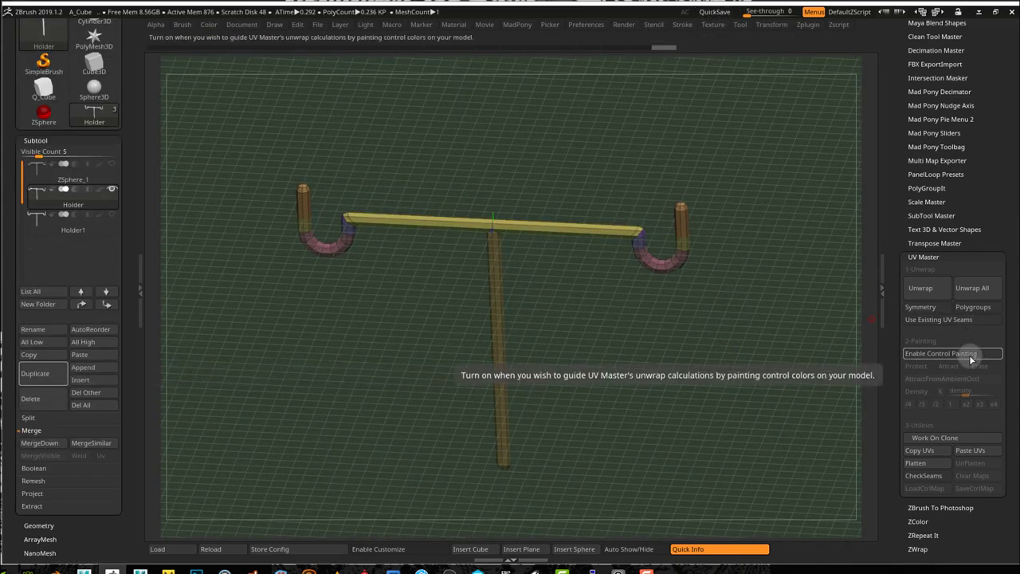
{"action": "left_click", "coordinate": [947, 437]}
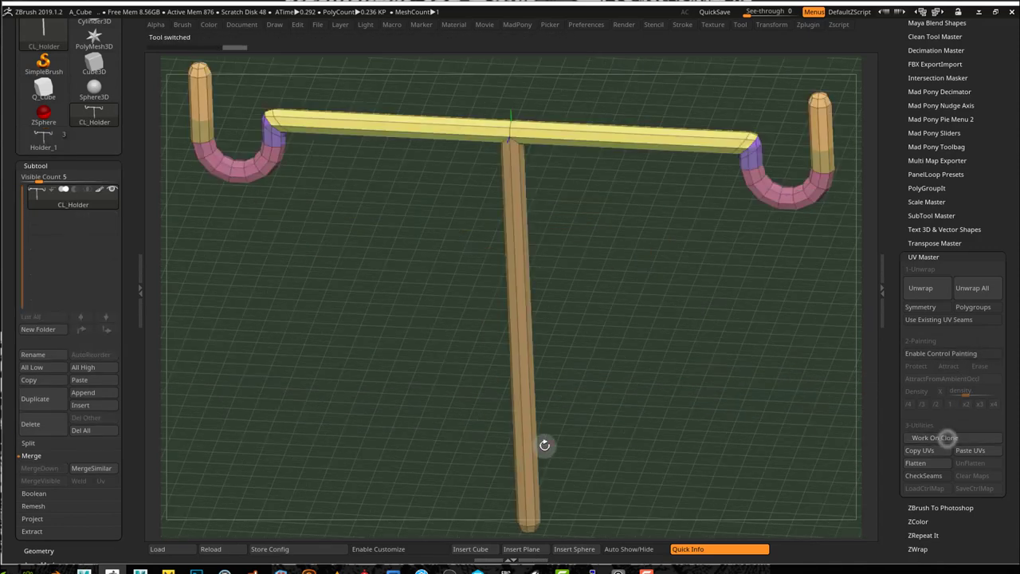
{"action": "left_click", "coordinate": [923, 287]}
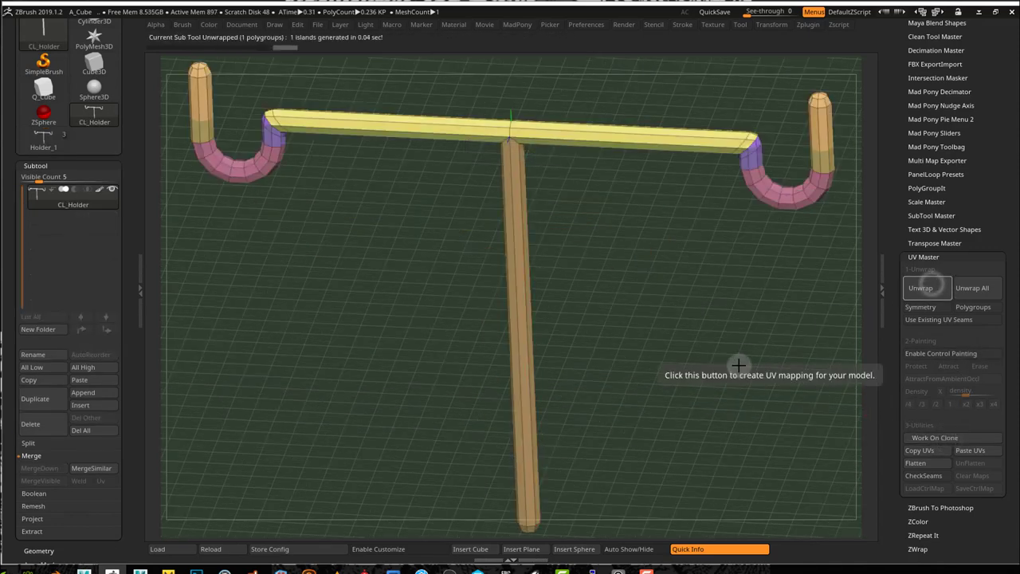
{"action": "left_click", "coordinate": [945, 462]}
{"action": "left_click", "coordinate": [971, 463]}
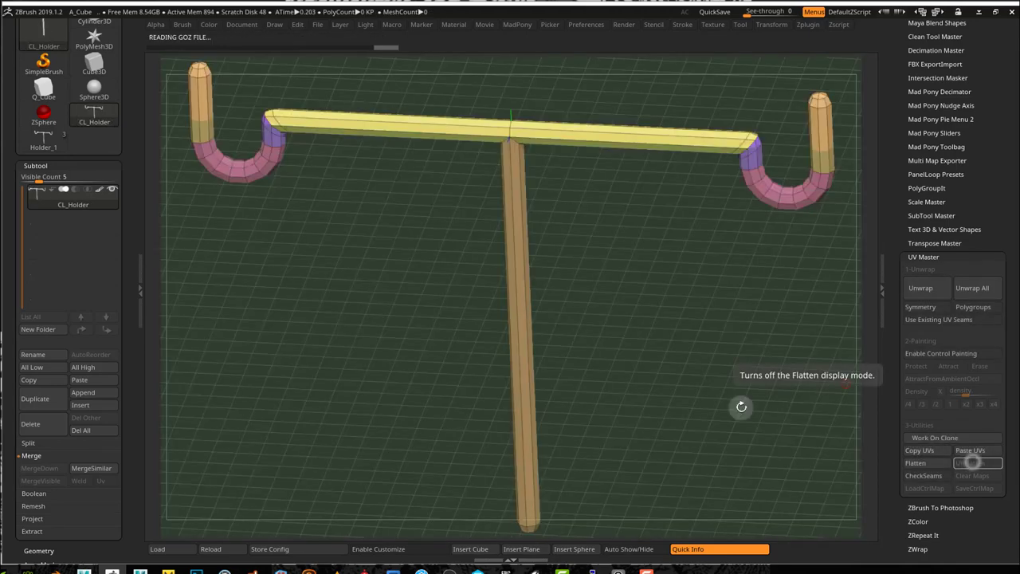
{"action": "mouse_move", "coordinate": [679, 348]}
{"action": "left_mouse_down"}
{"action": "mouse_move", "coordinate": [611, 358]}
{"action": "mouse_move", "coordinate": [608, 346]}
{"action": "mouse_move", "coordinate": [672, 346]}
{"action": "mouse_move", "coordinate": [679, 323]}
{"action": "mouse_move", "coordinate": [682, 334]}
{"action": "left_mouse_up"}
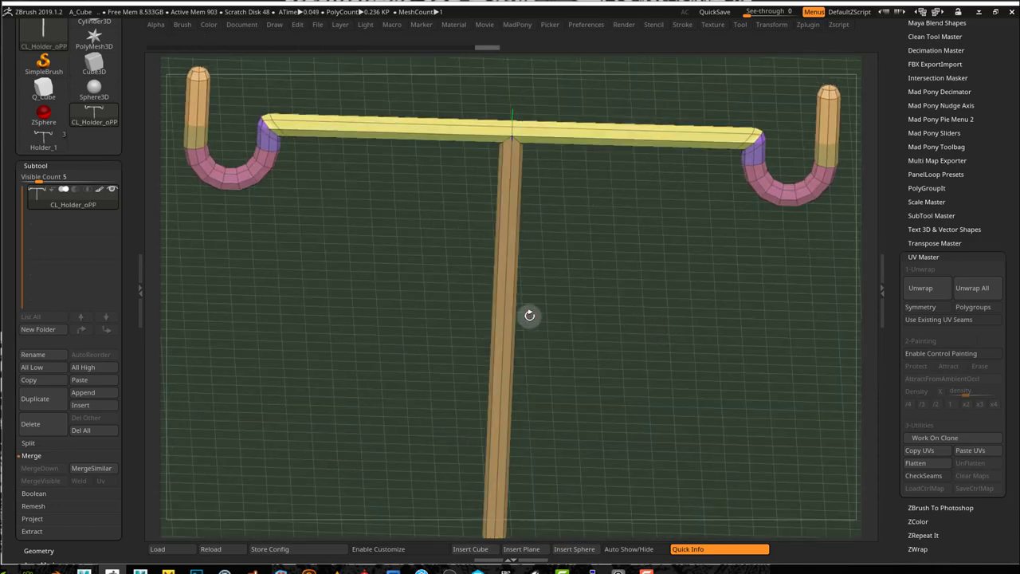
Step: Delete the unwrapped clone and show only the Holder1 duplicate subtool in the original Holder tool
{"action": "left_click", "coordinate": [47, 428]}
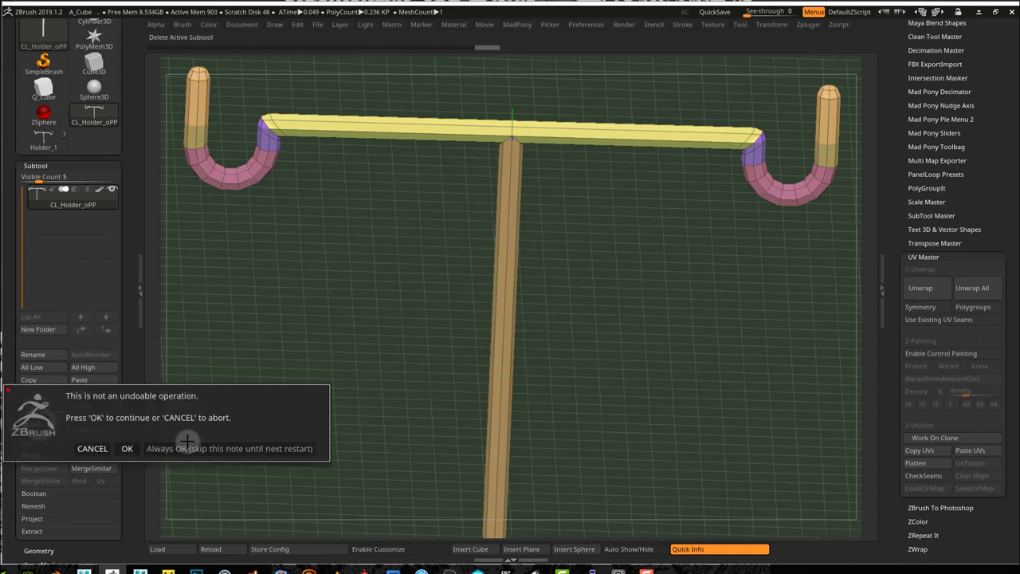
{"action": "left_click", "coordinate": [190, 448]}
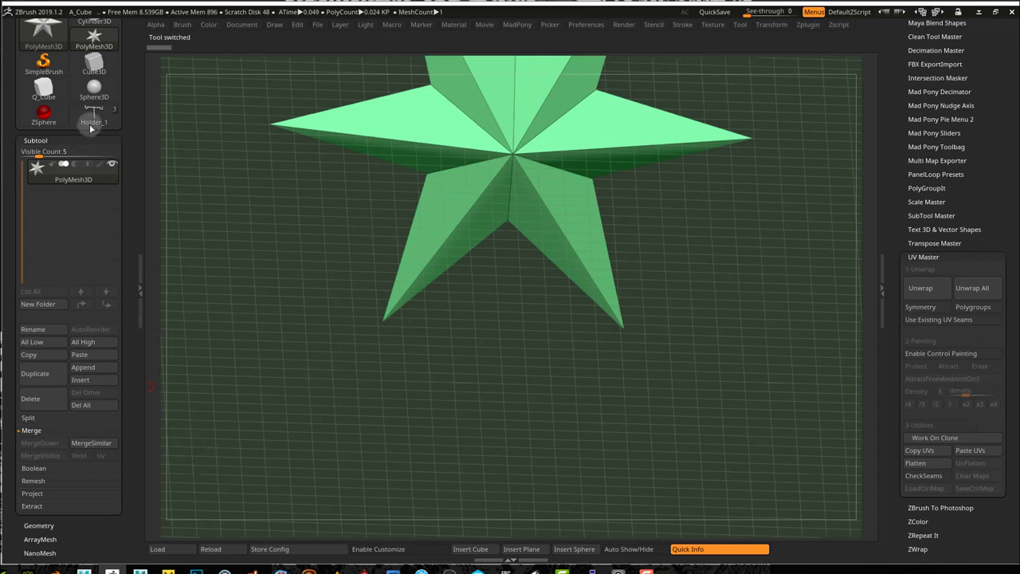
{"action": "left_click", "coordinate": [91, 128]}
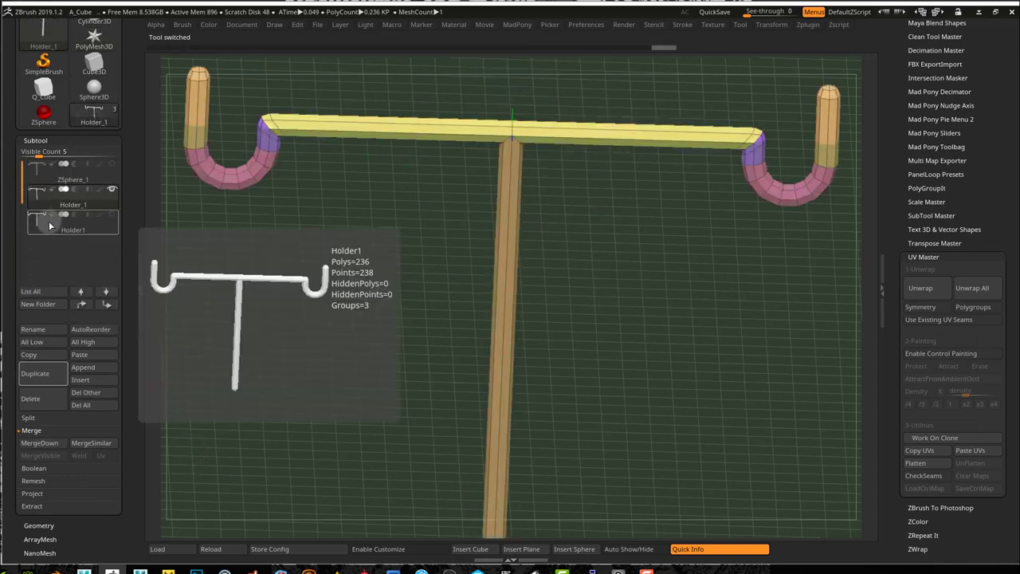
{"action": "left_click", "coordinate": [49, 229]}
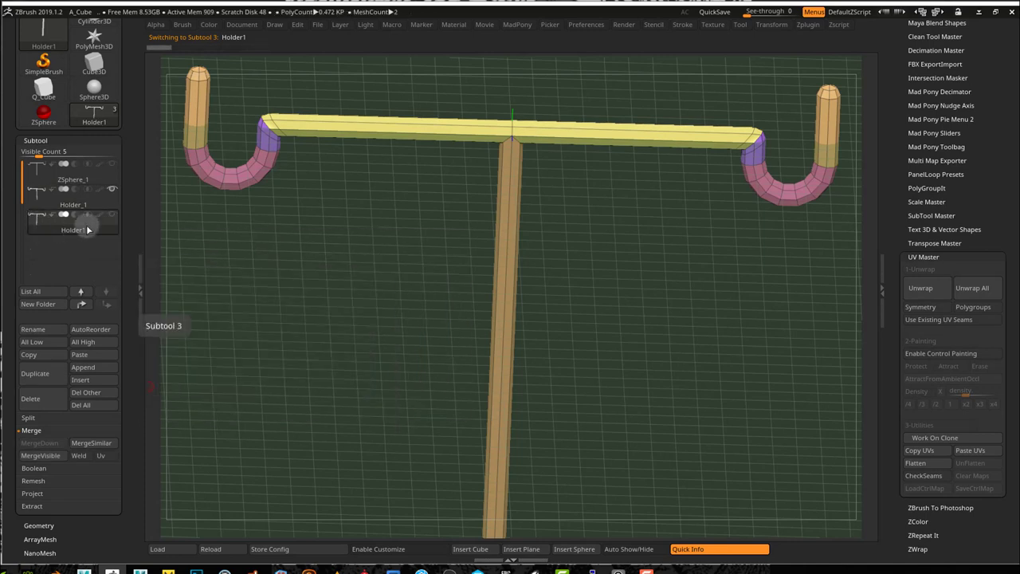
{"action": "left_click", "coordinate": [111, 189]}
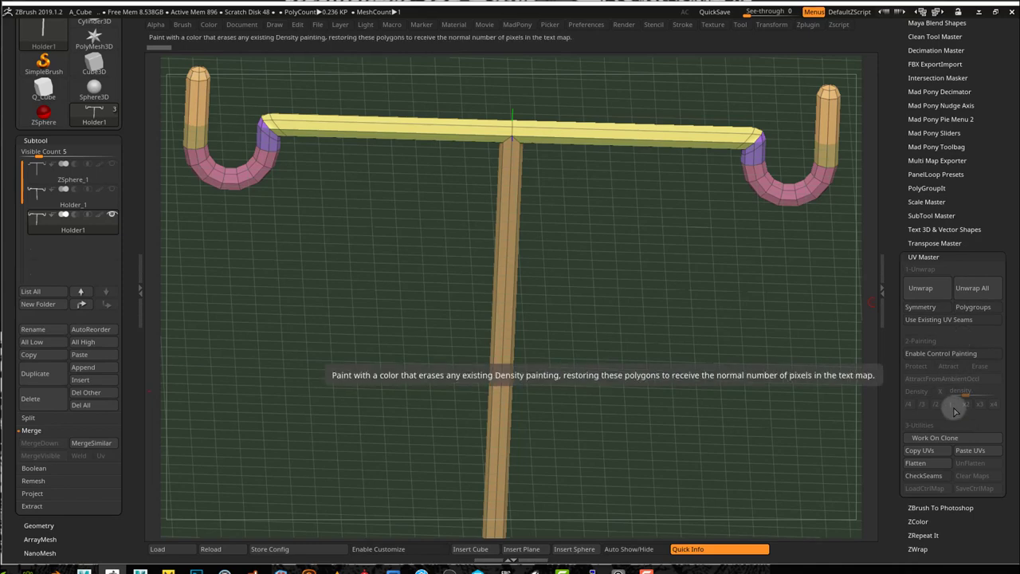
Step: Unwrap a UV Master working clone of the Holder1 subtool and check its flattened UVs before restoring the 3D form
{"action": "left_click", "coordinate": [955, 435]}
{"action": "left_click", "coordinate": [924, 288]}
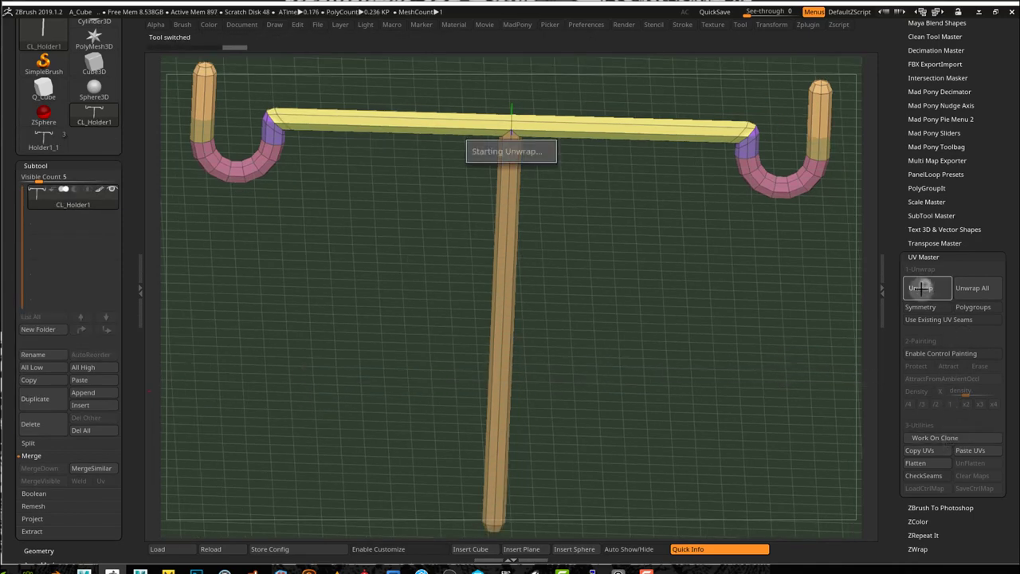
{"action": "left_click", "coordinate": [936, 465]}
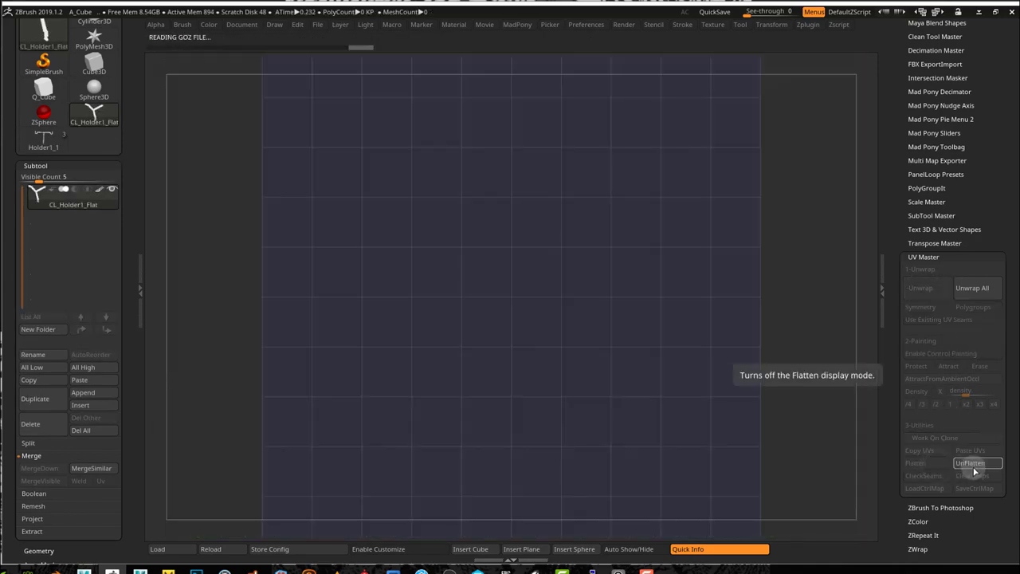
{"action": "left_click", "coordinate": [973, 467]}
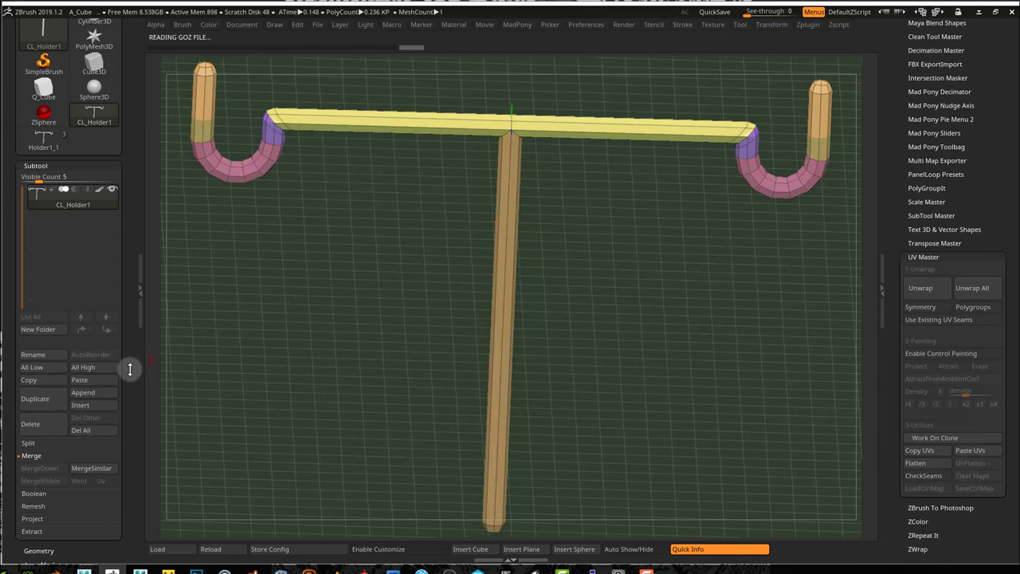
Step: Switch to Maya, create a polygon cube there and bring it into ZBrush
{"action": "left_click_drag", "start_coordinate": [130, 369], "coordinate": [128, 453]}
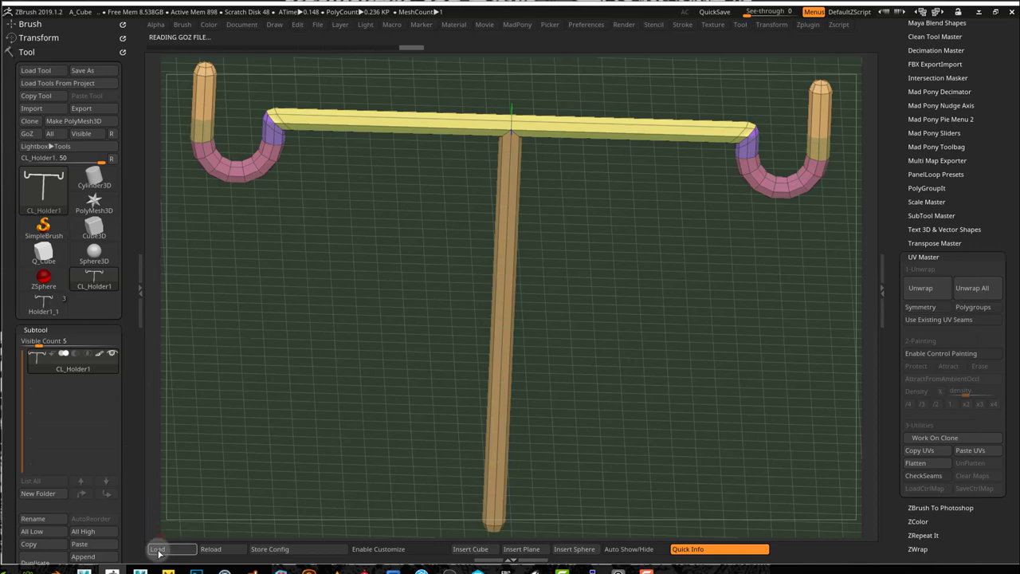
{"action": "left_click", "coordinate": [84, 570]}
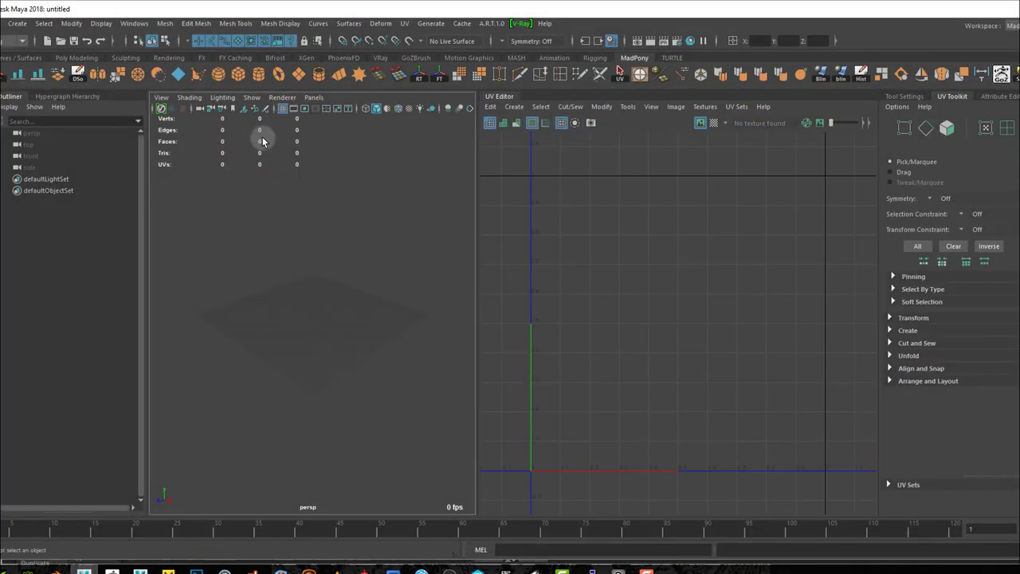
{"action": "left_click", "coordinate": [243, 78]}
{"action": "mouse_move", "coordinate": [320, 324]}
{"action": "left_mouse_down"}
{"action": "mouse_move", "coordinate": [334, 351]}
{"action": "mouse_move", "coordinate": [326, 338]}
{"action": "left_mouse_up"}
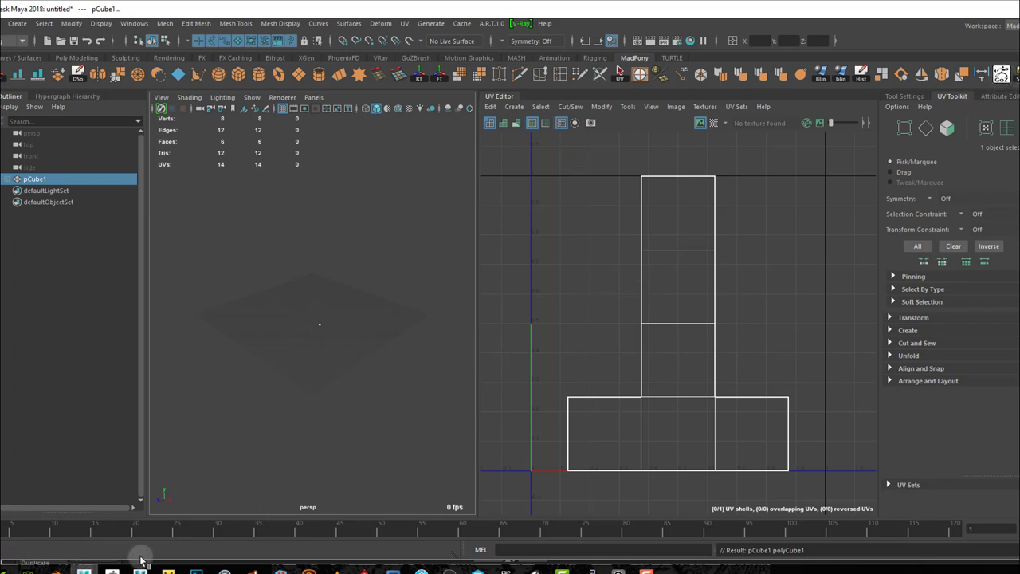
{"action": "key", "text": "alt+Tab"}
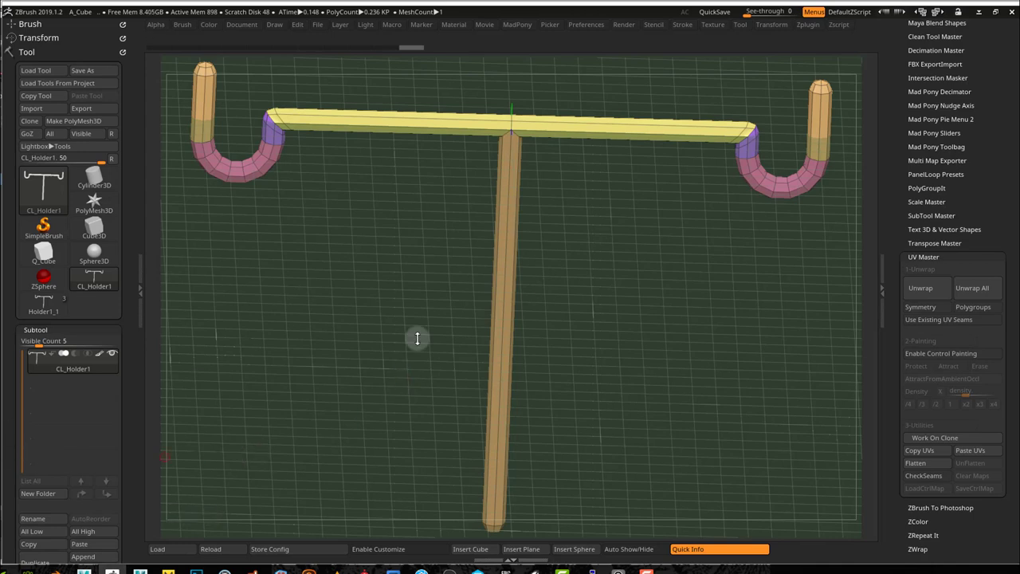
{"action": "key", "text": "alt+r"}
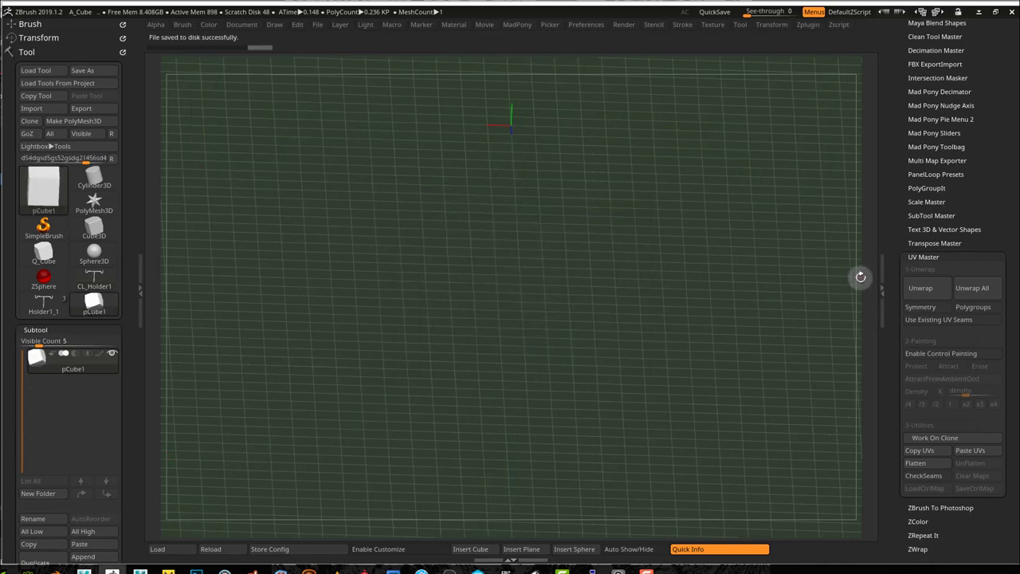
Step: Switch to the Holder1_1 tool and rename its active subtool to Holder
{"action": "left_click_drag", "start_coordinate": [128, 383], "coordinate": [128, 376]}
{"action": "left_click", "coordinate": [34, 307]}
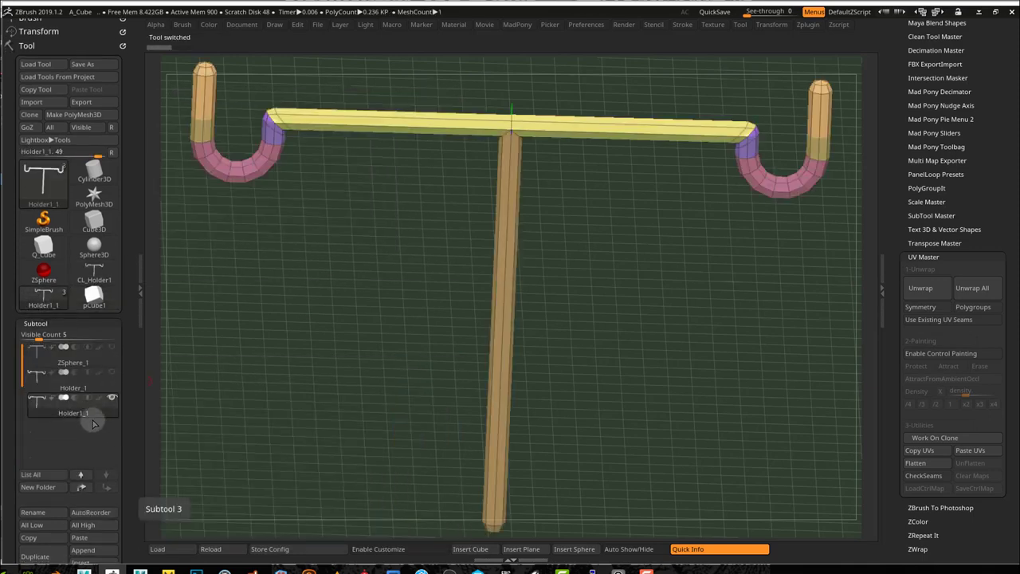
{"action": "scroll", "coordinate": [91, 423], "scroll_direction": "down", "scroll_amount": 4}
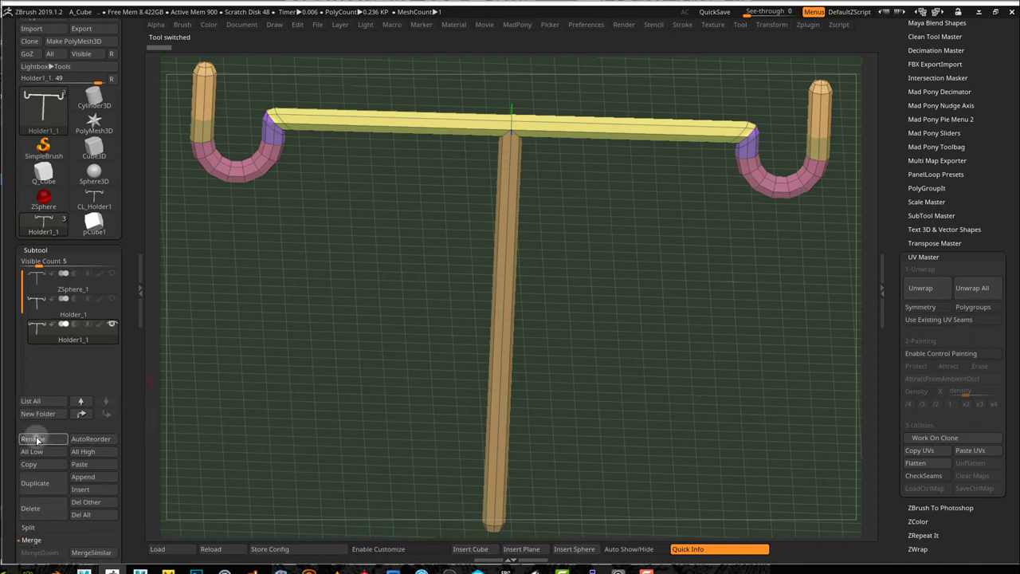
{"action": "left_click", "coordinate": [36, 439]}
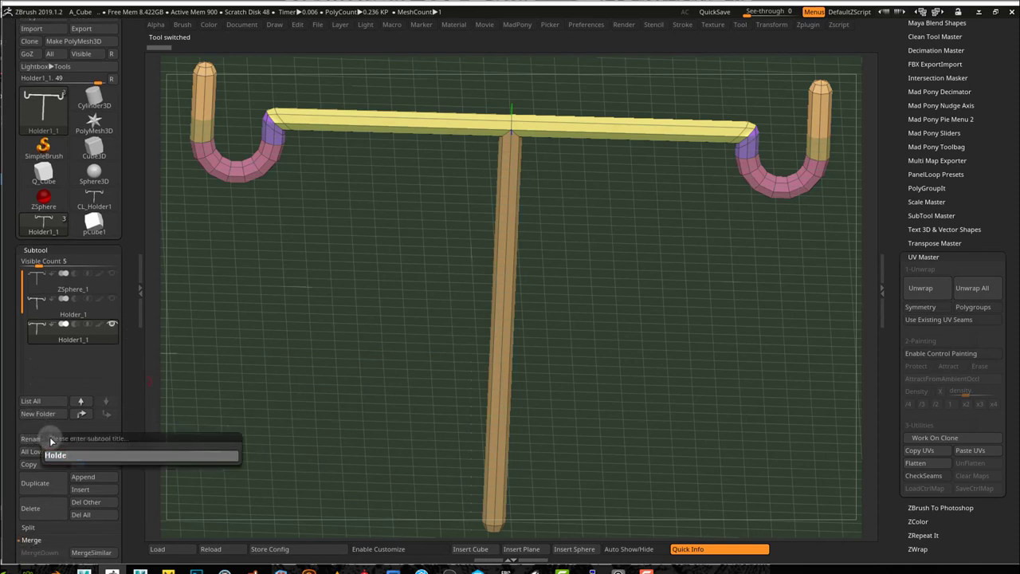
{"action": "type", "text": "Holder"}
{"action": "key", "text": "Return"}
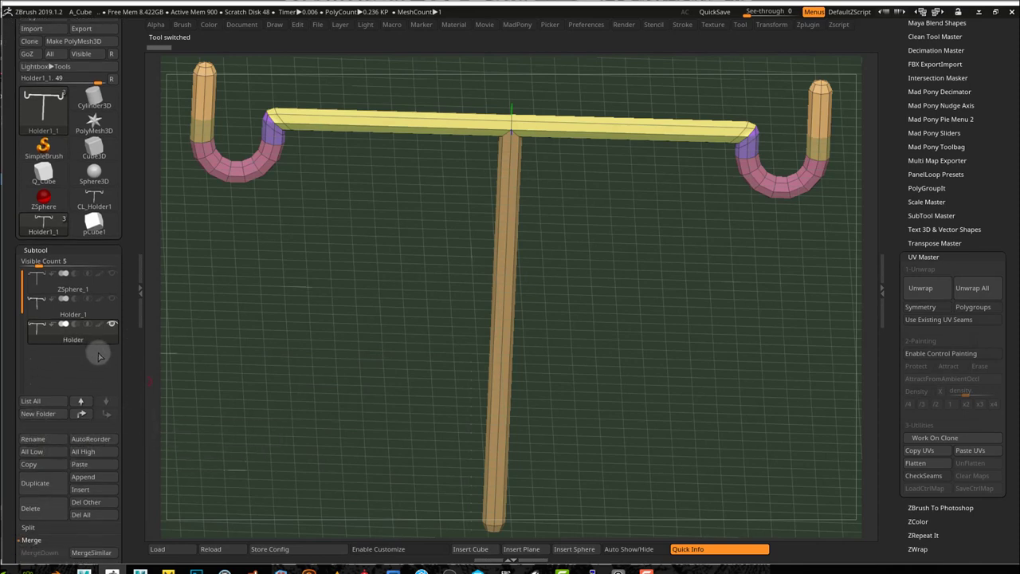
Step: Send the renamed Holder to Maya with GoZ and select the imported mesh
{"action": "left_click_drag", "start_coordinate": [122, 376], "coordinate": [125, 406]}
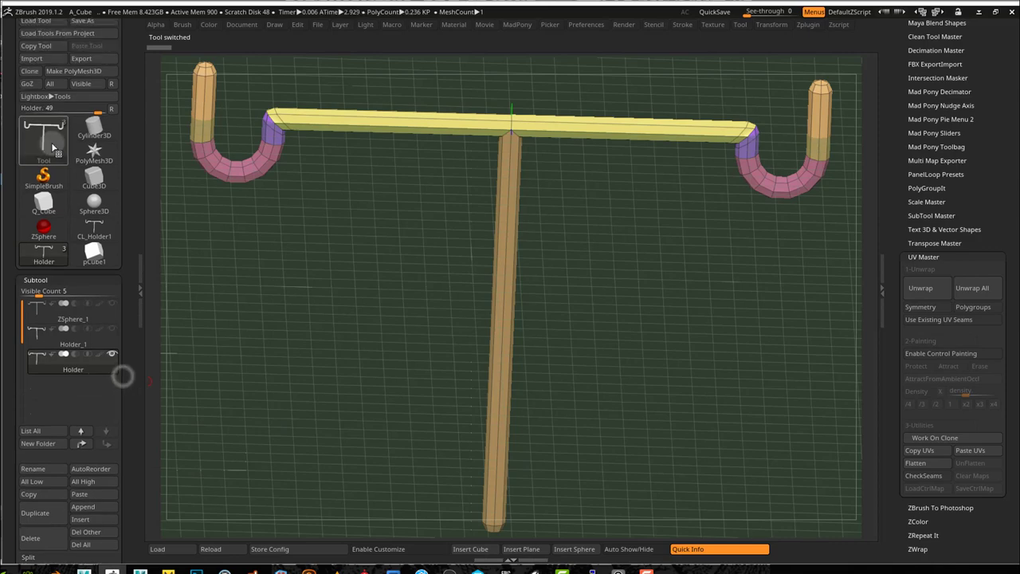
{"action": "left_click", "coordinate": [27, 87]}
{"action": "left_click", "coordinate": [27, 85]}
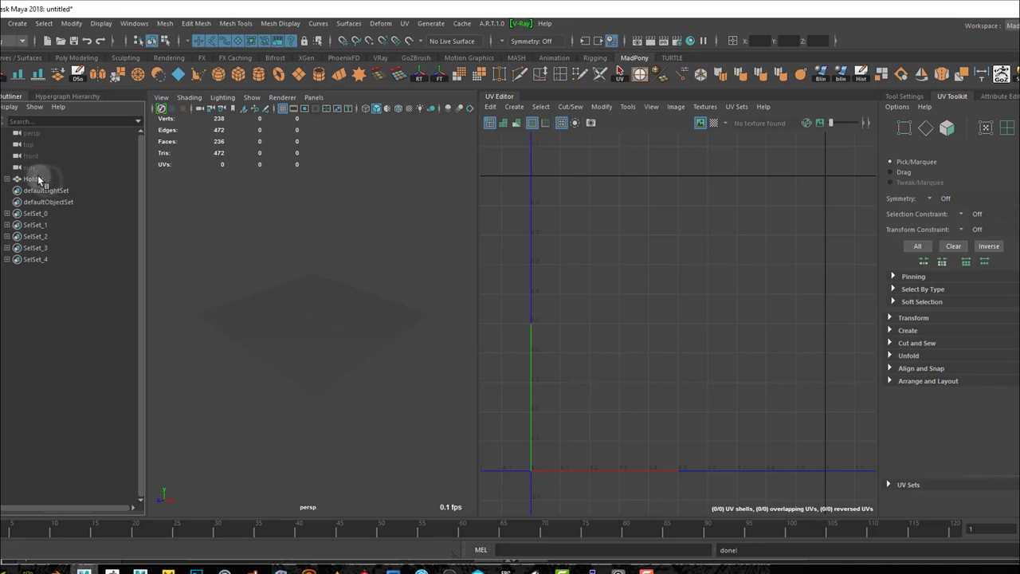
{"action": "left_click", "coordinate": [38, 179]}
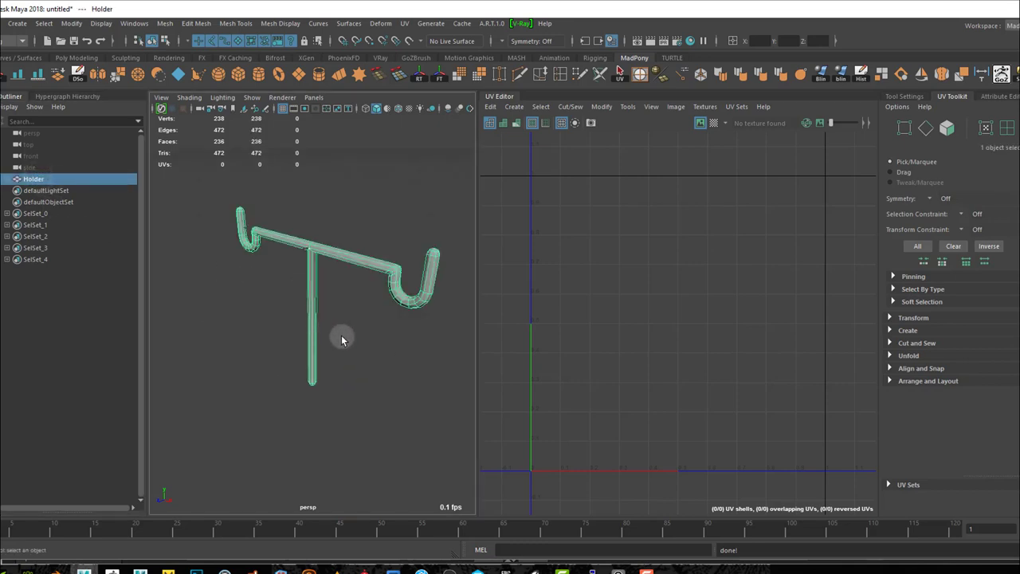
{"action": "left_click_drag", "start_coordinate": [353, 353], "coordinate": [412, 335], "text": "alt"}
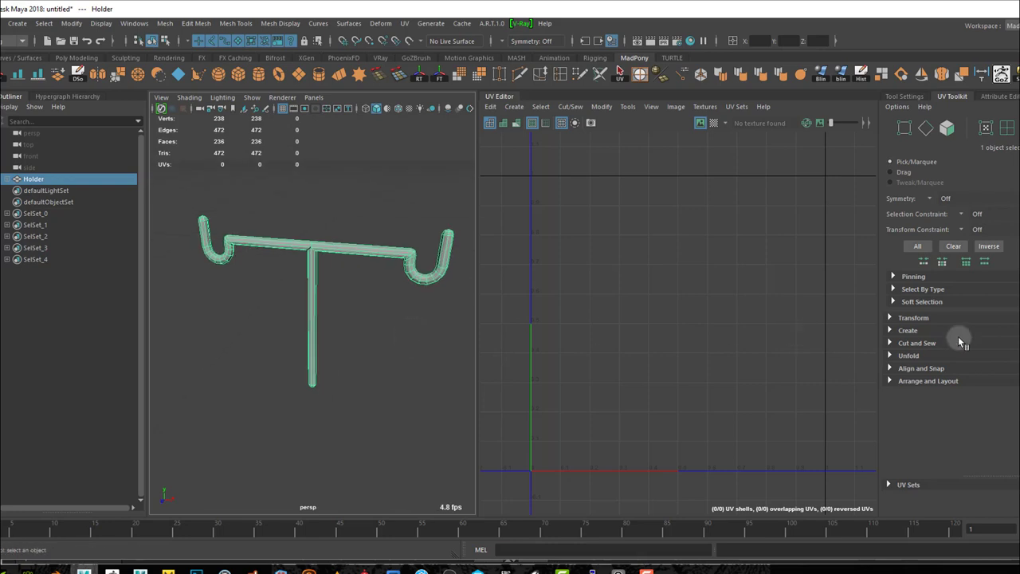
Step: Create UVs for the Holder mesh with an automatic projection
{"action": "left_click", "coordinate": [893, 332]}
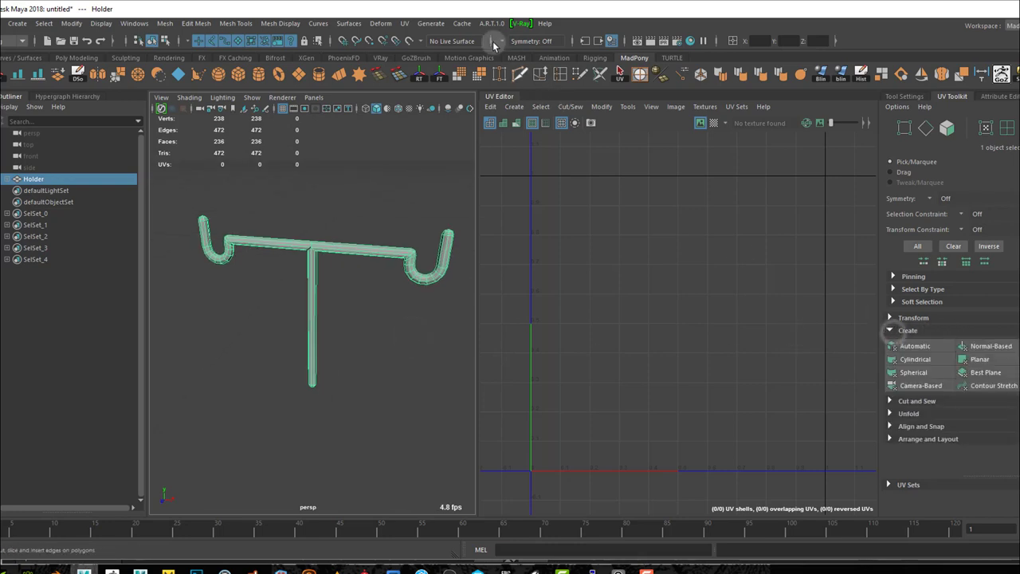
{"action": "left_click", "coordinate": [406, 25]}
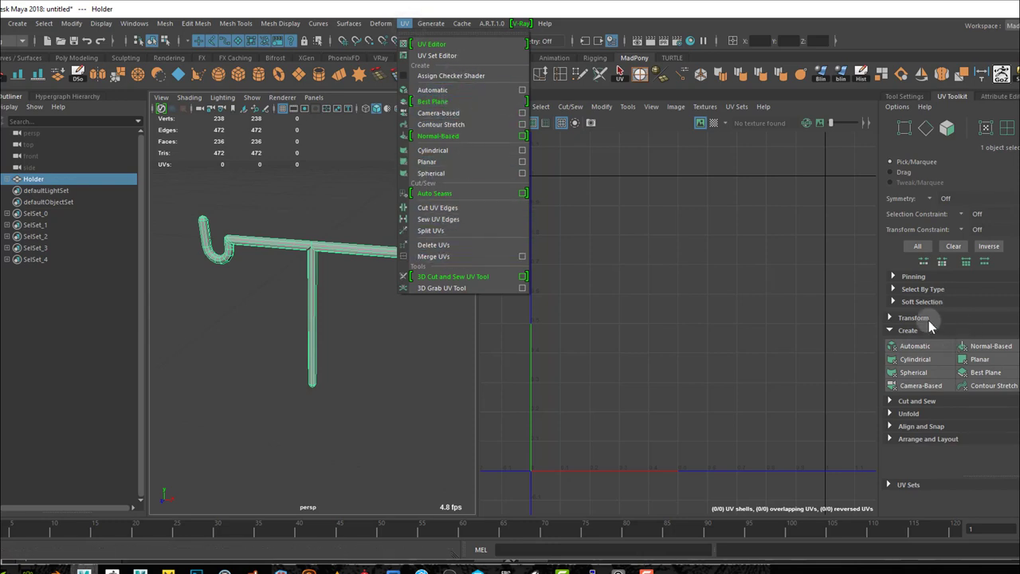
{"action": "left_click", "coordinate": [915, 346]}
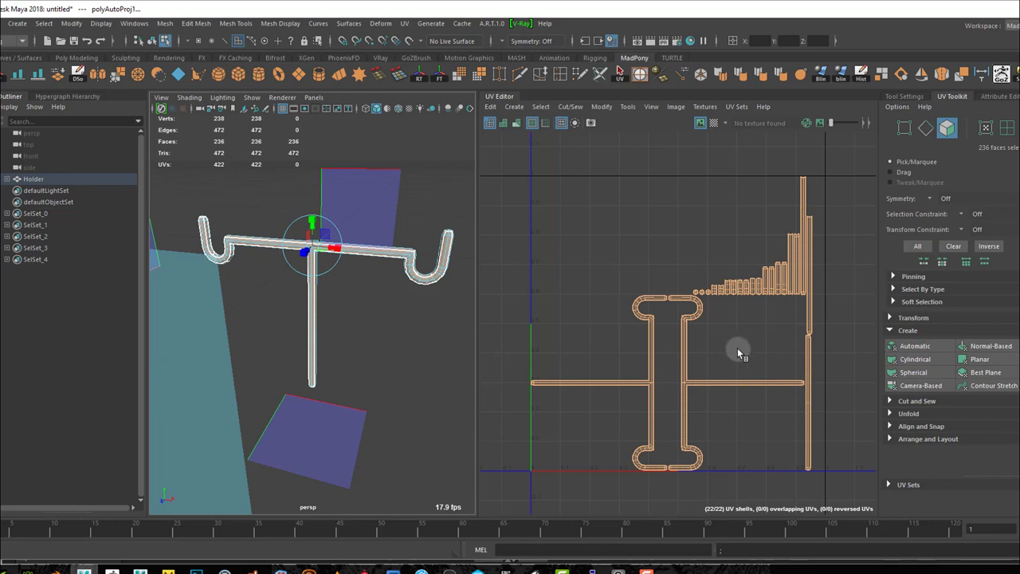
Step: Check the Holder's UV shells for stretching with the UV distortion display, and turn the display back off
{"action": "left_click", "coordinate": [622, 252]}
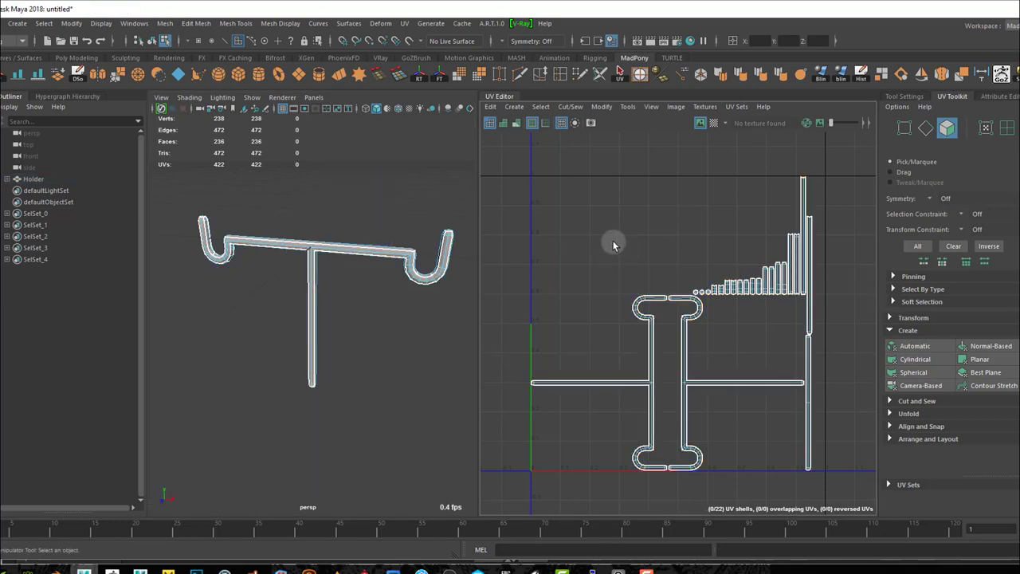
{"action": "left_click", "coordinate": [517, 123]}
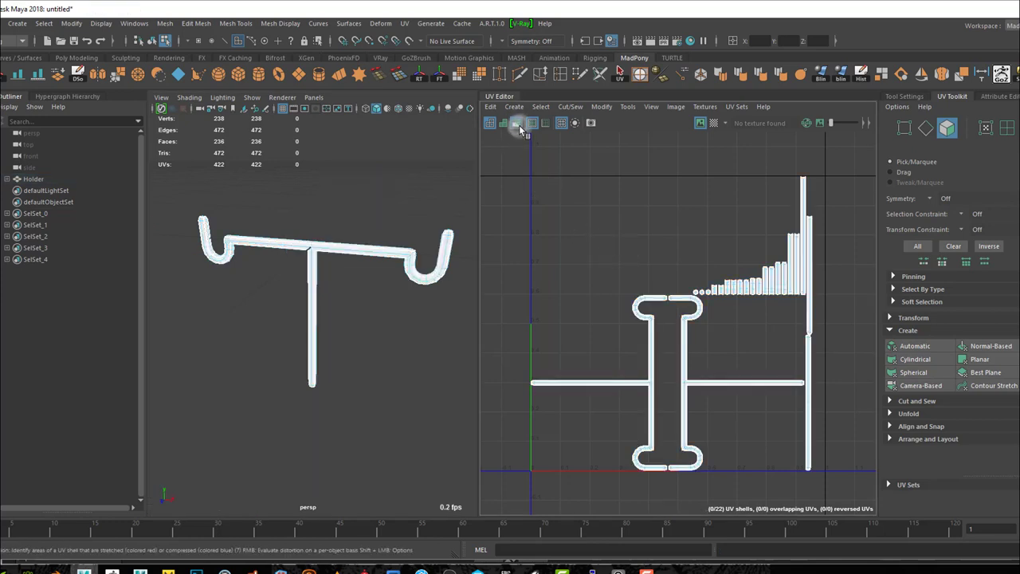
{"action": "left_click", "coordinate": [569, 253]}
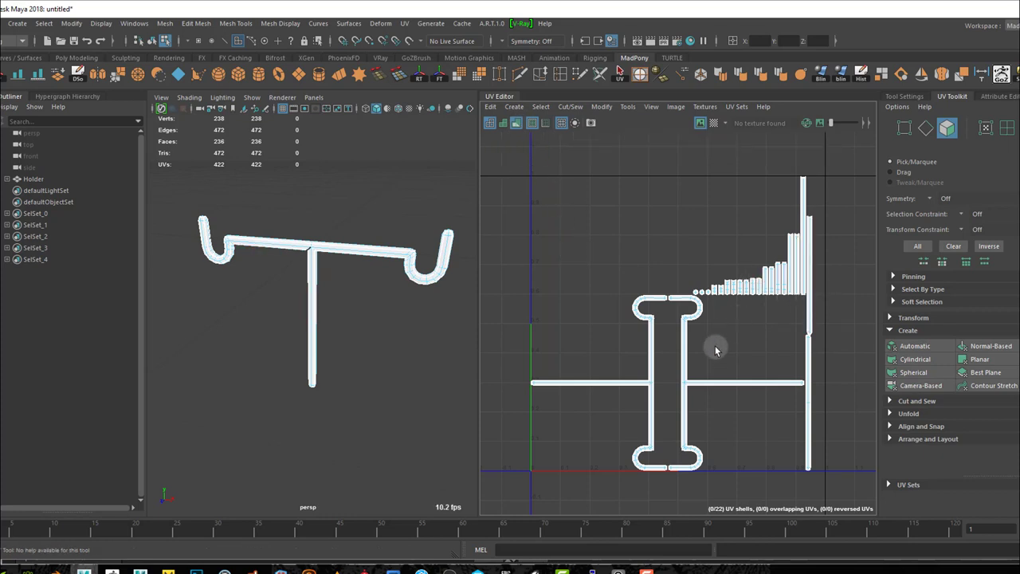
{"action": "scroll", "coordinate": [709, 374], "scroll_direction": "up", "scroll_amount": 5}
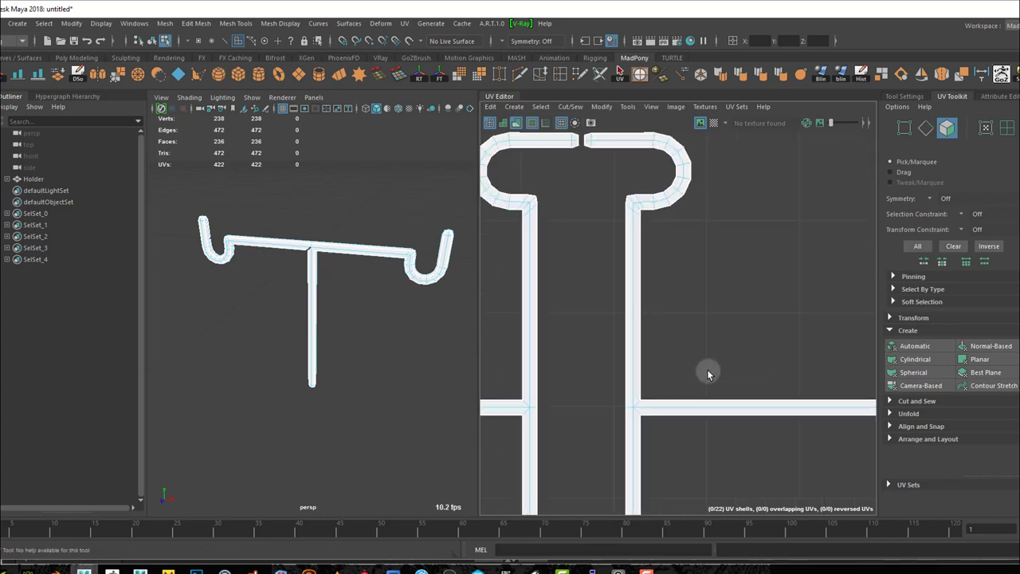
{"action": "scroll", "coordinate": [712, 351], "scroll_direction": "down", "scroll_amount": 5}
{"action": "scroll", "coordinate": [710, 382], "scroll_direction": "up", "scroll_amount": 3}
{"action": "scroll", "coordinate": [715, 382], "scroll_direction": "down", "scroll_amount": 2}
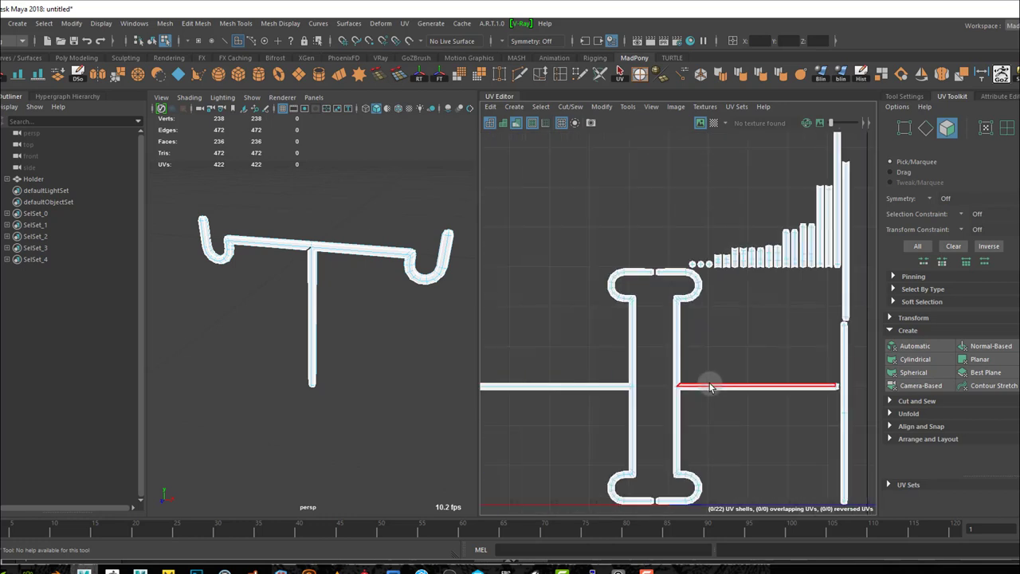
{"action": "scroll", "coordinate": [739, 315], "scroll_direction": "up", "scroll_amount": 3}
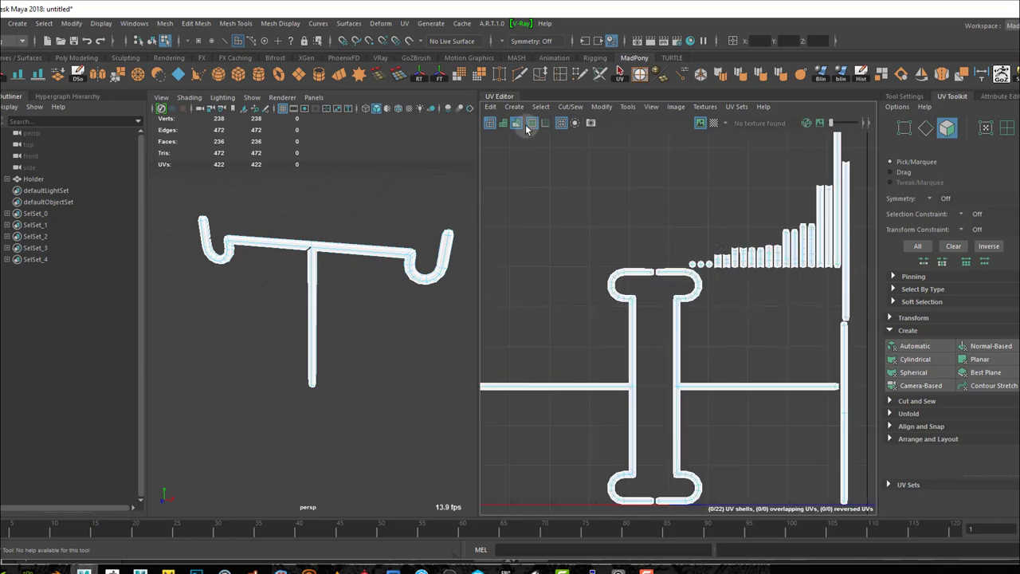
{"action": "left_click", "coordinate": [530, 124]}
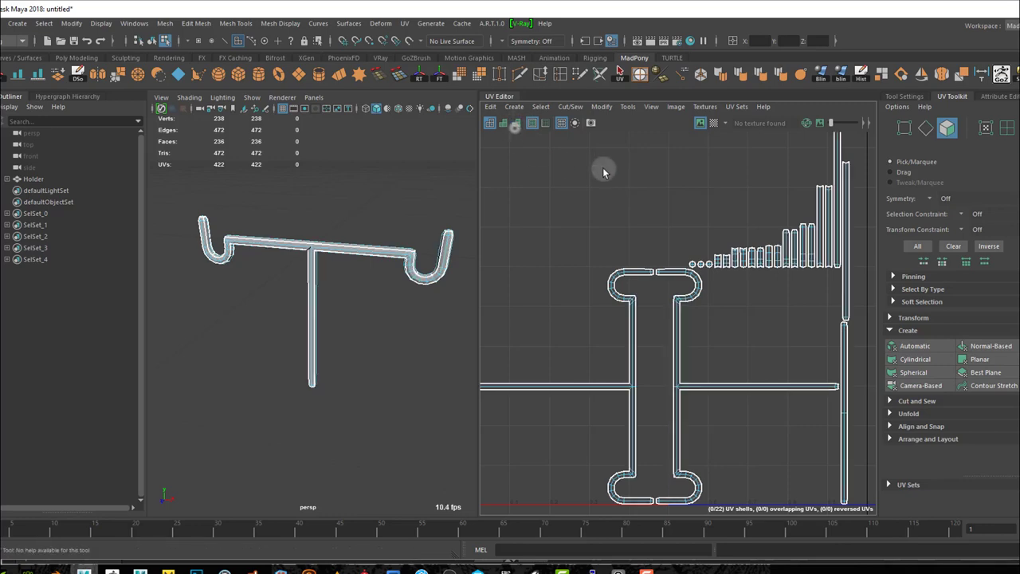
Step: Display the checker pattern on the Holder and examine how evenly the squares run along its pole and crossbar
{"action": "left_click", "coordinate": [716, 125]}
{"action": "left_click", "coordinate": [701, 125]}
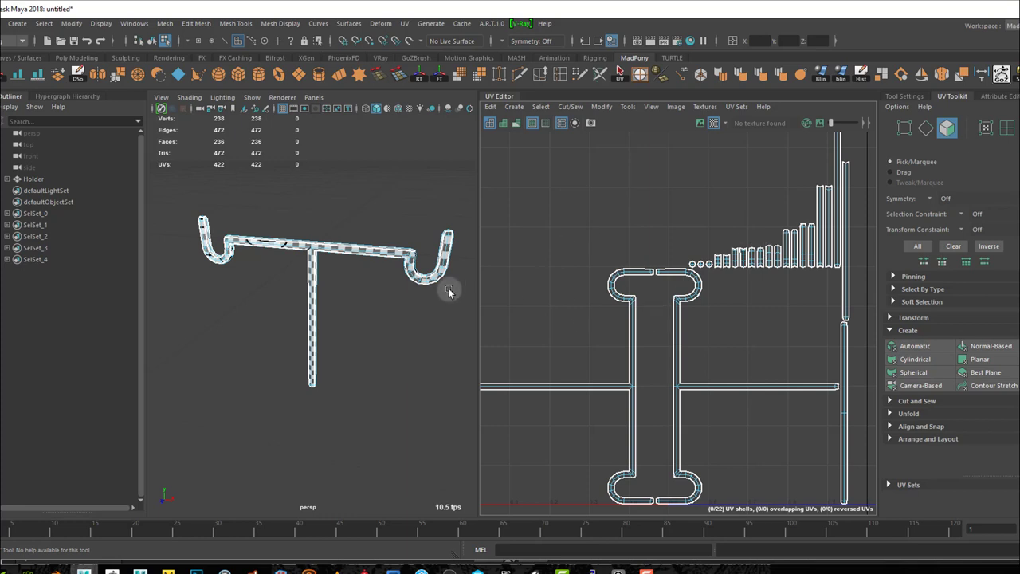
{"action": "scroll", "coordinate": [313, 250], "scroll_direction": "up", "scroll_amount": 3}
{"action": "scroll", "coordinate": [313, 251], "scroll_direction": "up", "scroll_amount": 5}
{"action": "scroll", "coordinate": [314, 250], "scroll_direction": "down", "scroll_amount": 6}
{"action": "scroll", "coordinate": [314, 250], "scroll_direction": "up", "scroll_amount": 3}
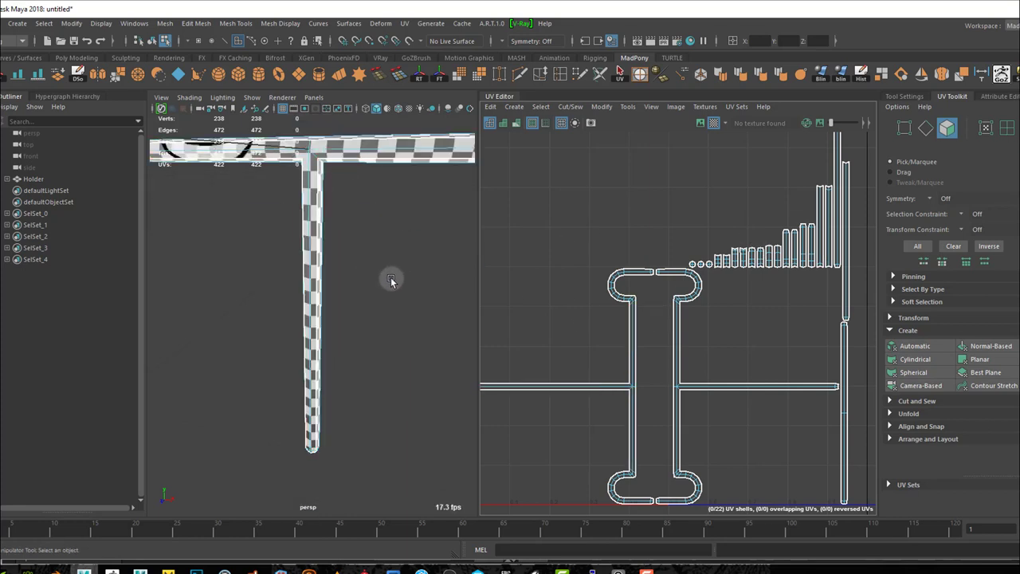
{"action": "left_click_drag", "start_coordinate": [432, 283], "coordinate": [405, 295], "text": "alt"}
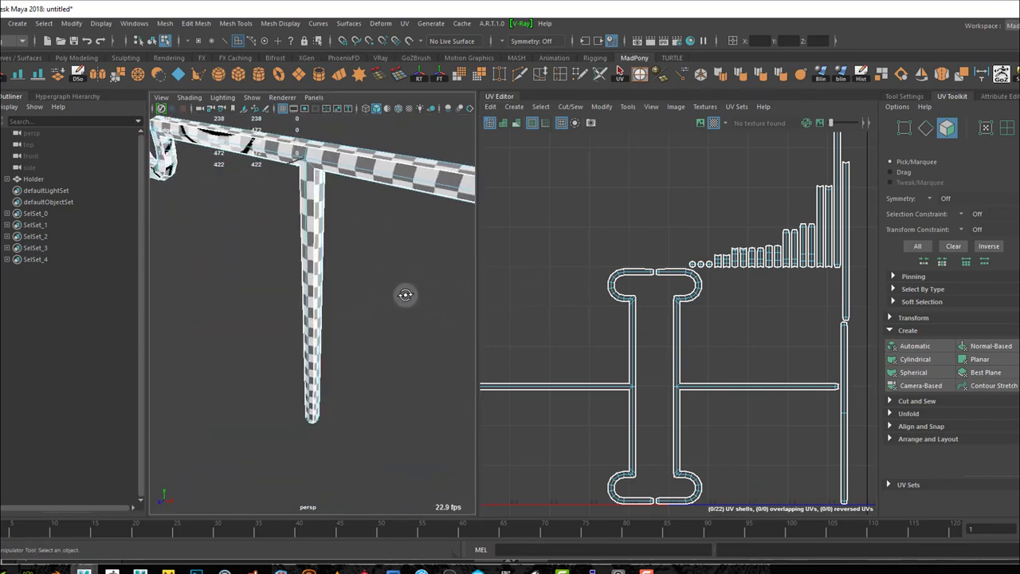
{"action": "key", "text": "bracketleft"}
{"action": "key", "text": "bracketleft"}
{"action": "key", "text": "bracketright"}
{"action": "key", "text": "bracketright"}
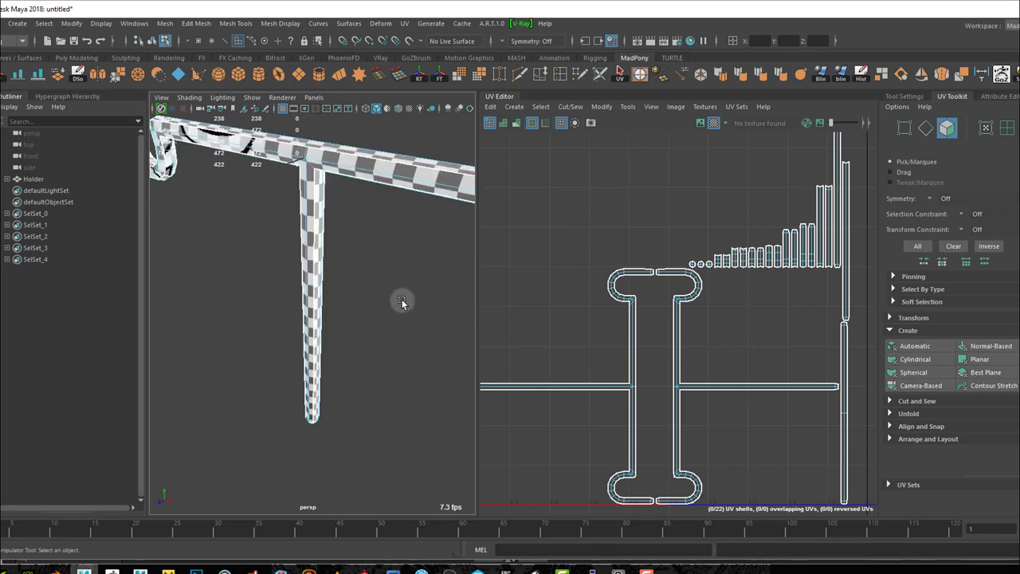
{"action": "left_click", "coordinate": [713, 362]}
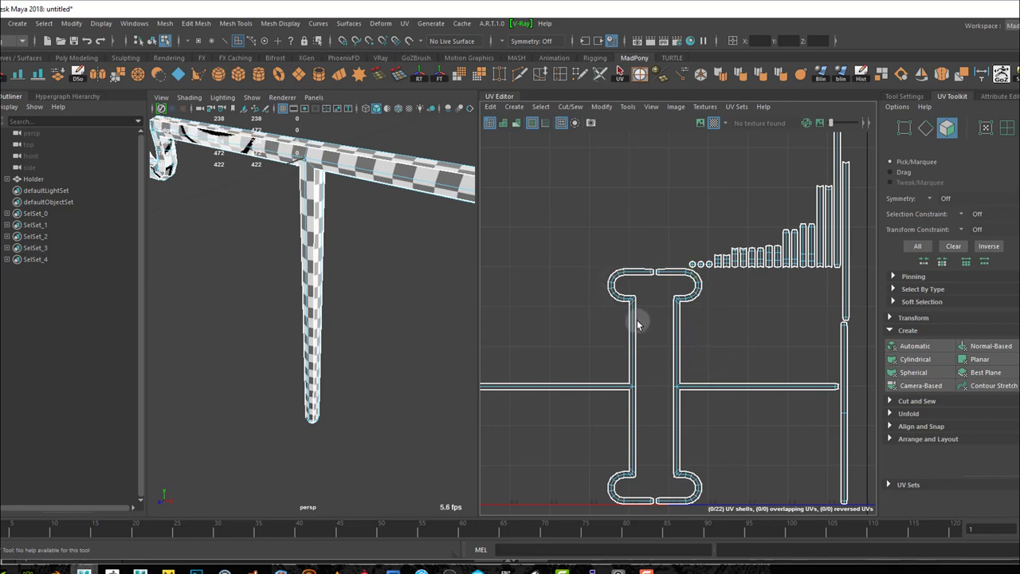
{"action": "left_click", "coordinate": [627, 340]}
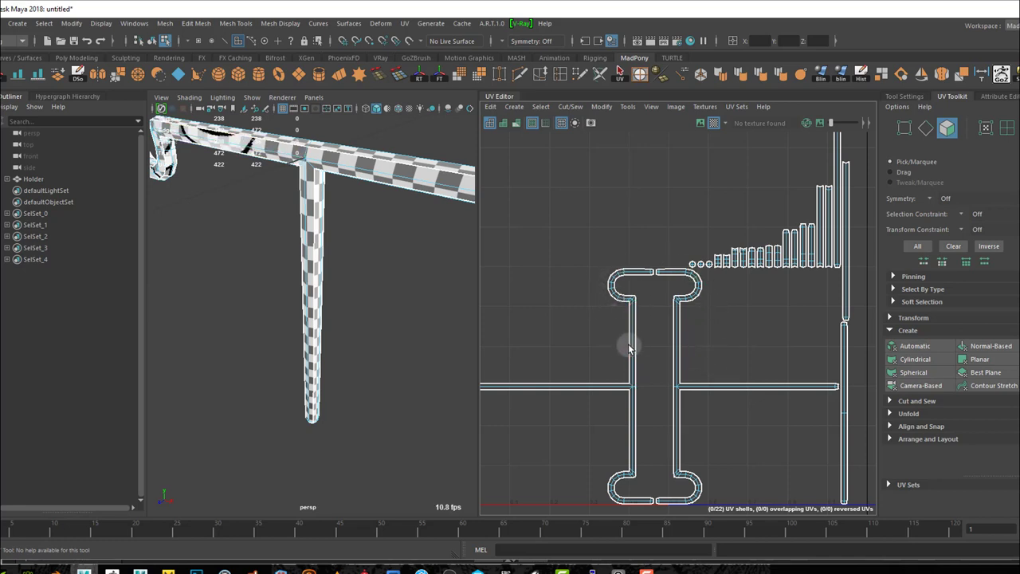
{"action": "left_click", "coordinate": [600, 262]}
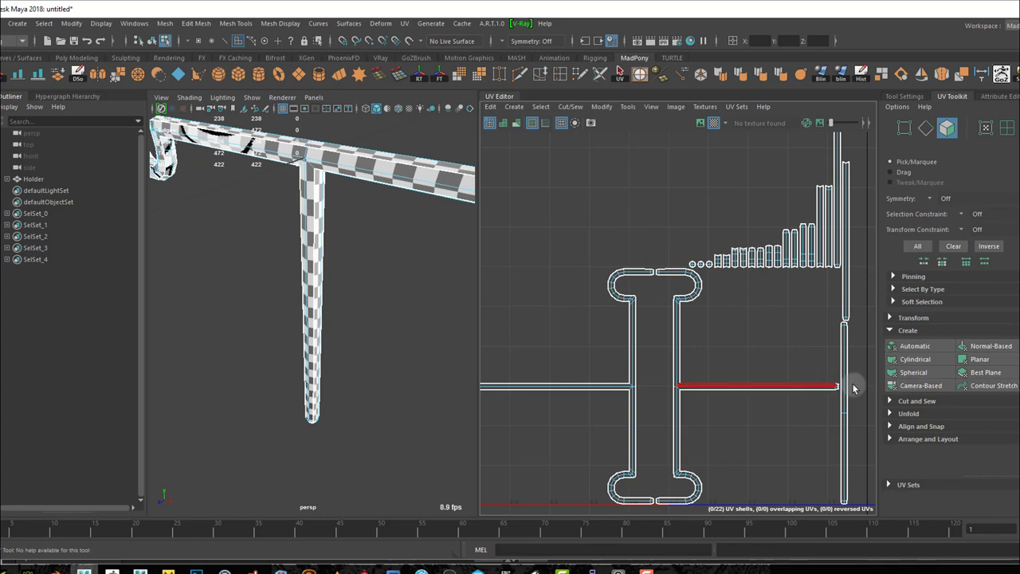
Step: Select the Holder in object mode, apply a planar UV projection to it and widen the perspective view
{"action": "left_click", "coordinate": [978, 358]}
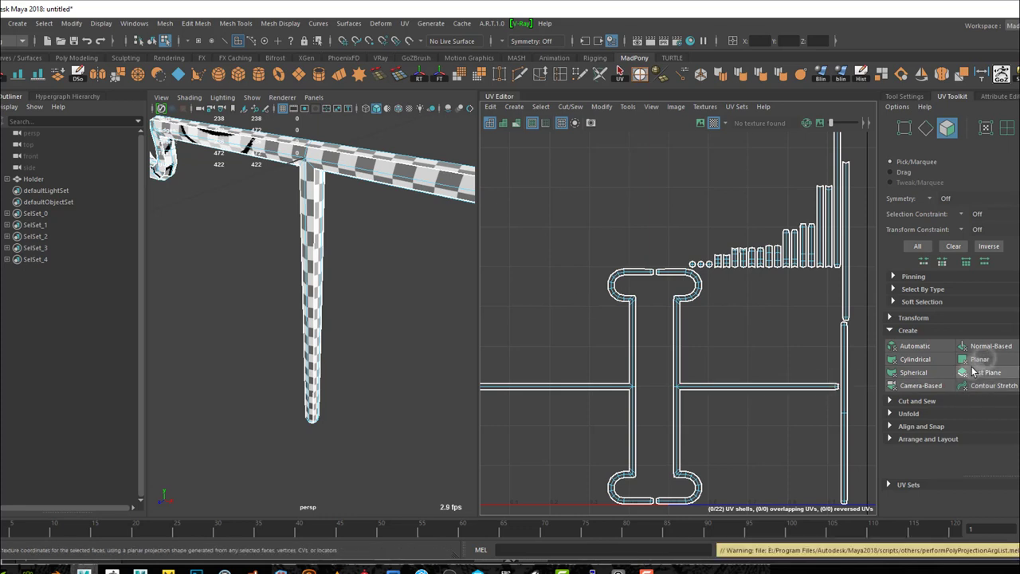
{"action": "left_click", "coordinate": [973, 371]}
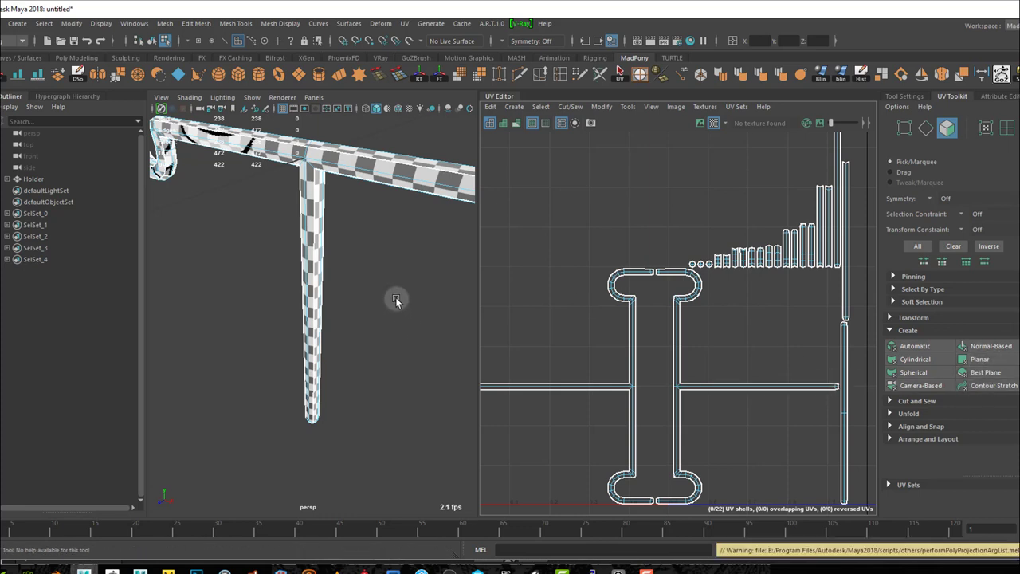
{"action": "right_click_drag", "start_coordinate": [396, 300], "coordinate": [430, 240]}
{"action": "left_click", "coordinate": [423, 252]}
{"action": "left_click", "coordinate": [369, 166]}
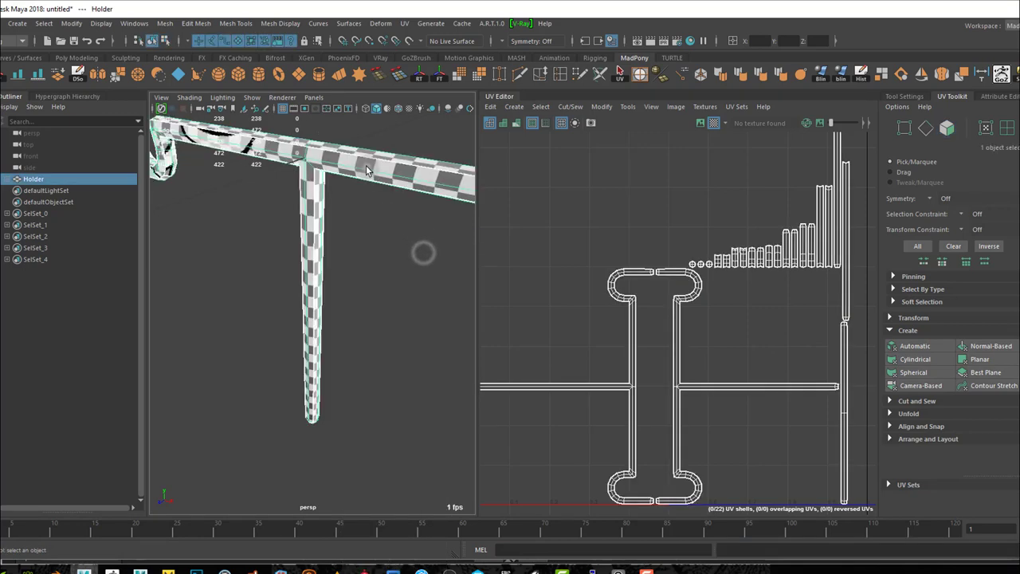
{"action": "left_click", "coordinate": [1000, 362]}
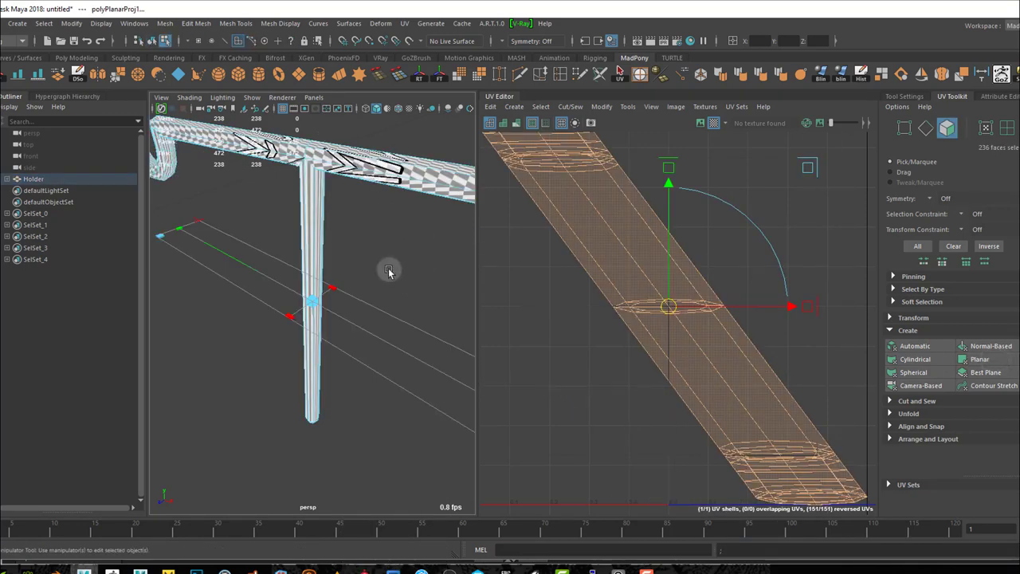
{"action": "left_click_drag", "start_coordinate": [383, 289], "coordinate": [406, 290], "text": "alt"}
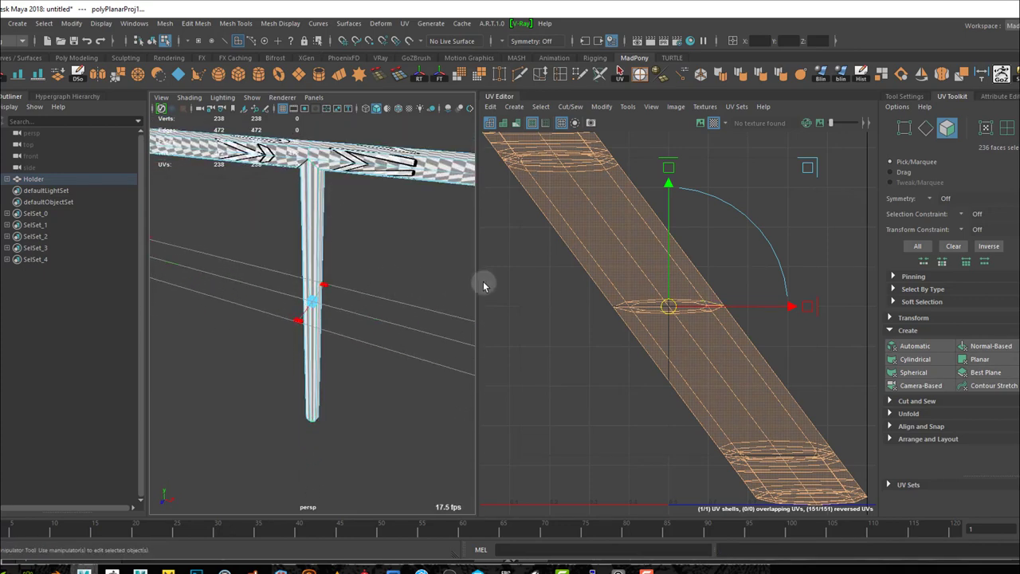
{"action": "left_click_drag", "start_coordinate": [474, 282], "coordinate": [569, 282]}
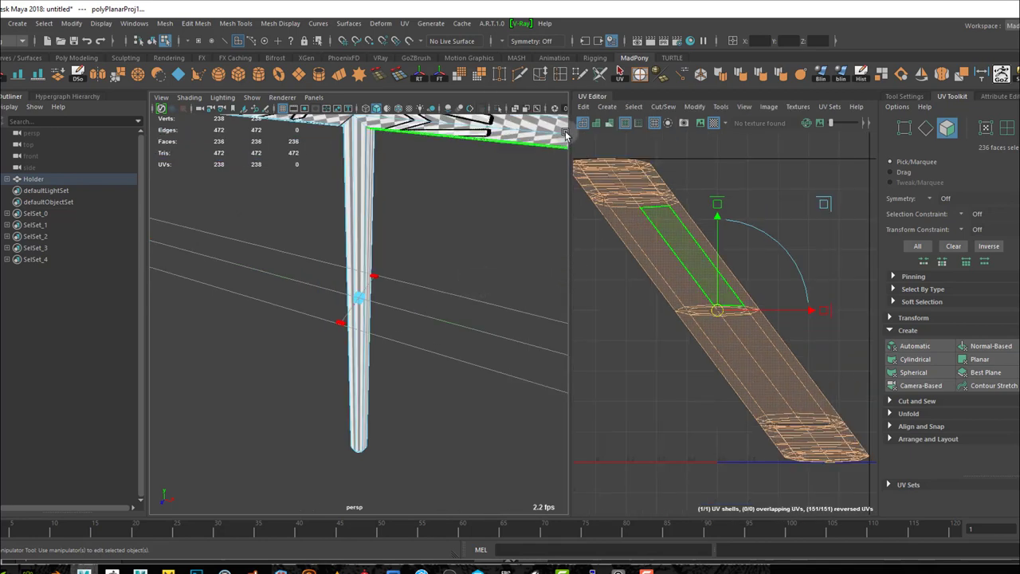
Step: Start the 3D Cut and Sew UV Tool on the Holder with edge selection
{"action": "left_click", "coordinate": [404, 23]}
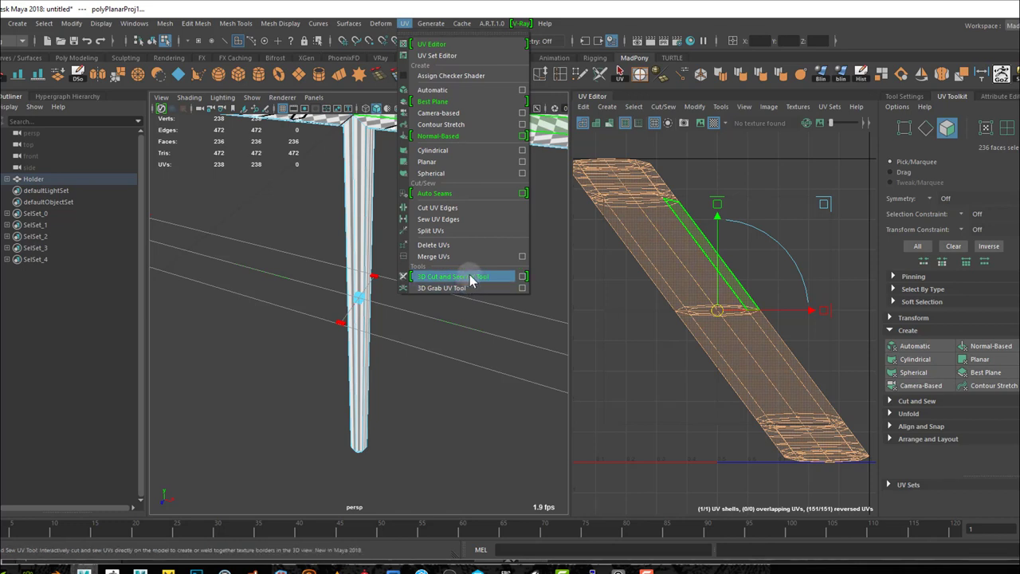
{"action": "left_click", "coordinate": [503, 275]}
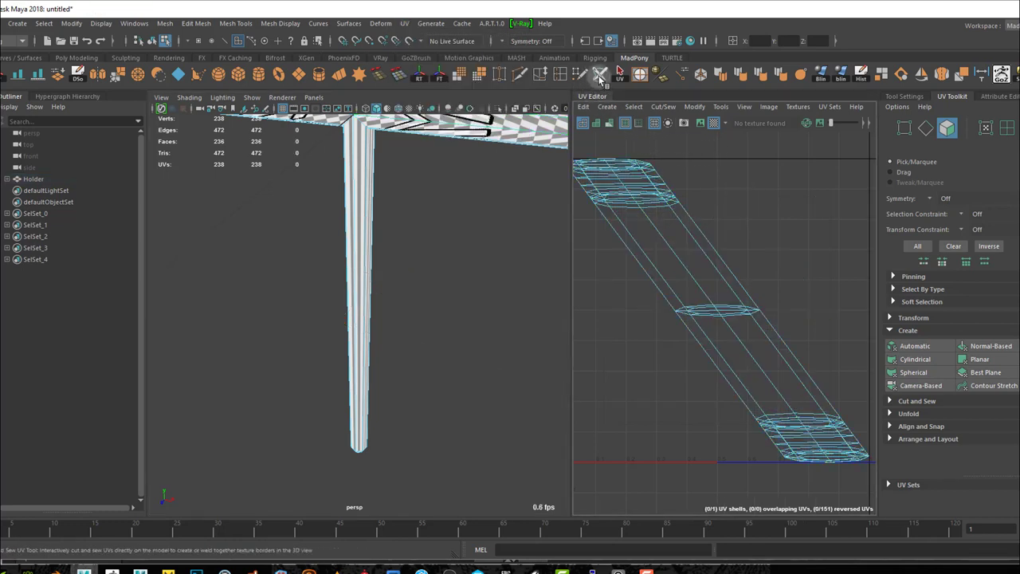
{"action": "left_click", "coordinate": [601, 76]}
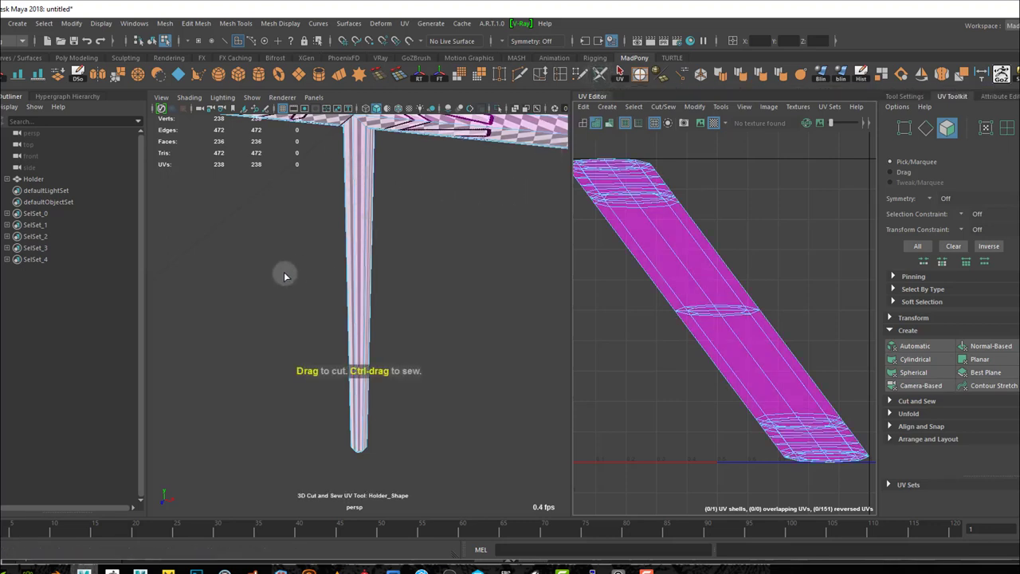
{"action": "left_click", "coordinate": [640, 80]}
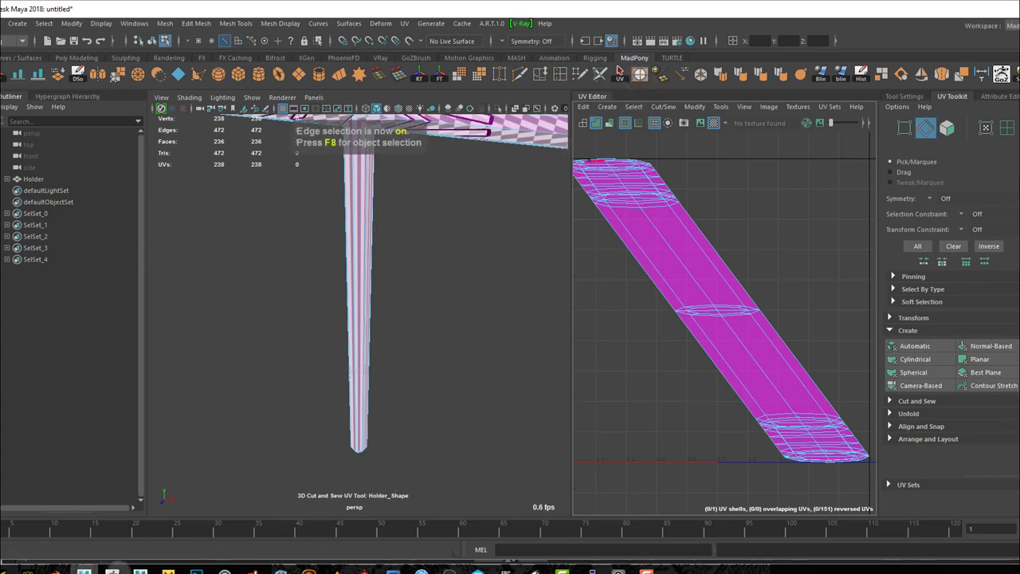
Step: Switch to ZBrush, isolate the Holder's curved hooks at both ends, assign them one polygroup and unhide the whole mesh
{"action": "left_click", "coordinate": [112, 567]}
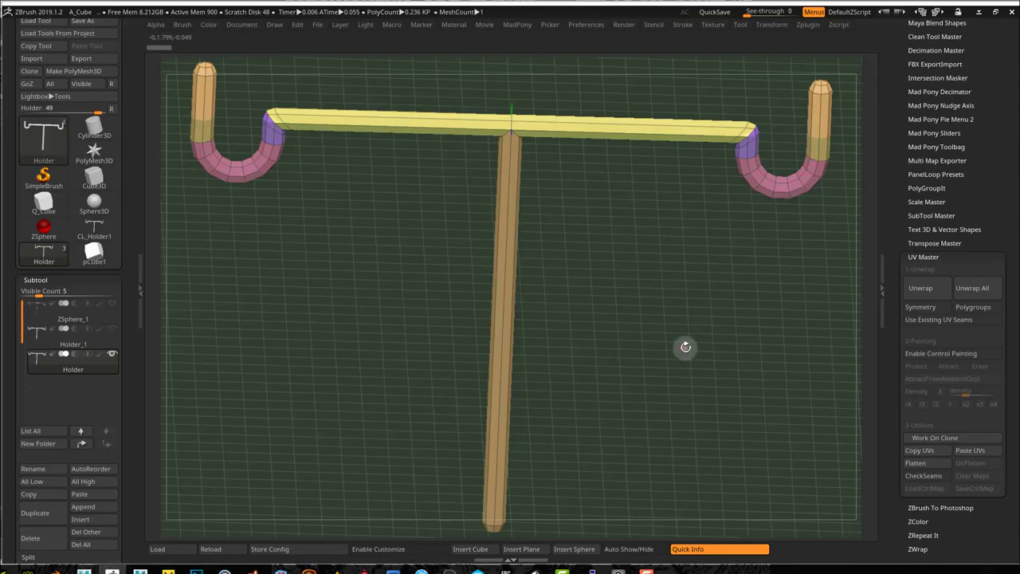
{"action": "left_click_drag", "start_coordinate": [686, 346], "coordinate": [680, 337]}
{"action": "left_click_drag", "start_coordinate": [660, 280], "coordinate": [593, 330], "text": "alt"}
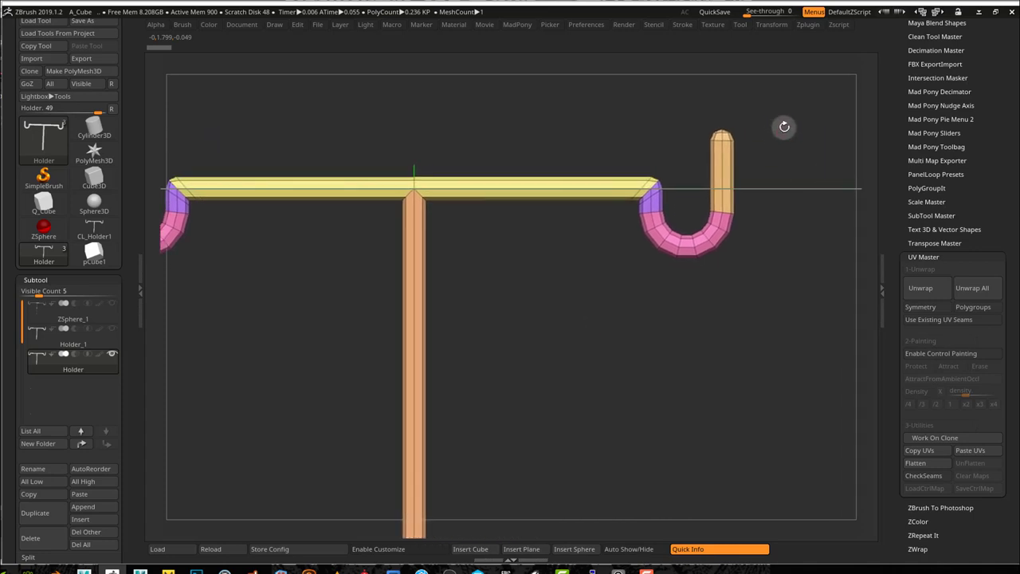
{"action": "left_click_drag", "start_coordinate": [777, 105], "coordinate": [590, 309], "text": "ctrl+shift"}
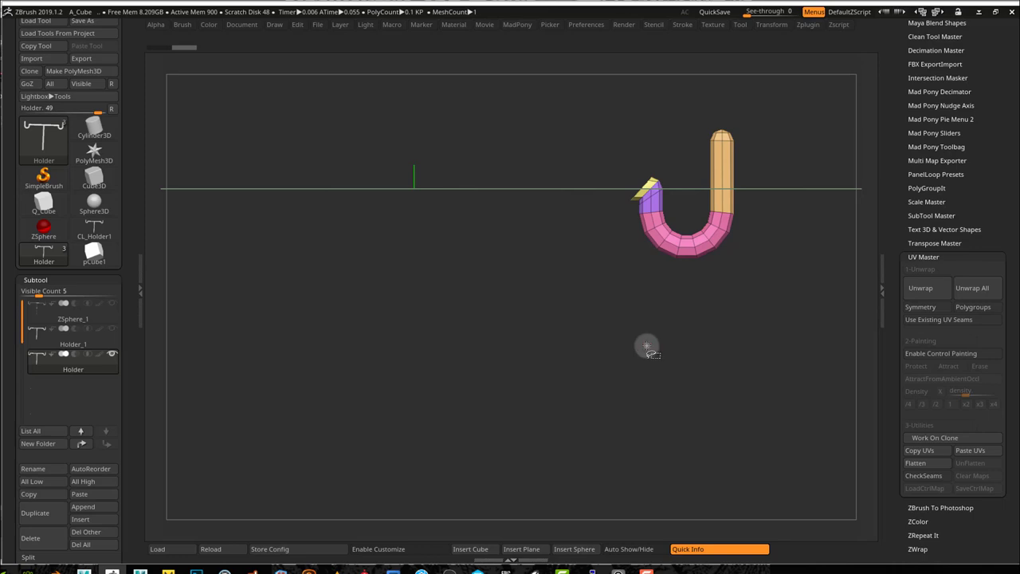
{"action": "left_click", "coordinate": [646, 345], "text": "ctrl+shift"}
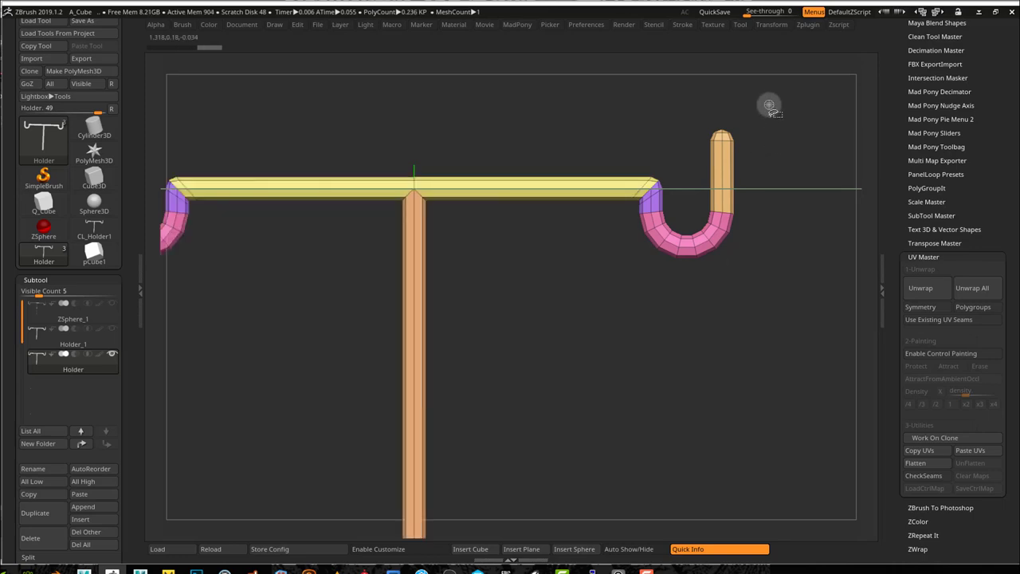
{"action": "left_click_drag", "start_coordinate": [769, 106], "coordinate": [575, 343], "text": "ctrl+shift"}
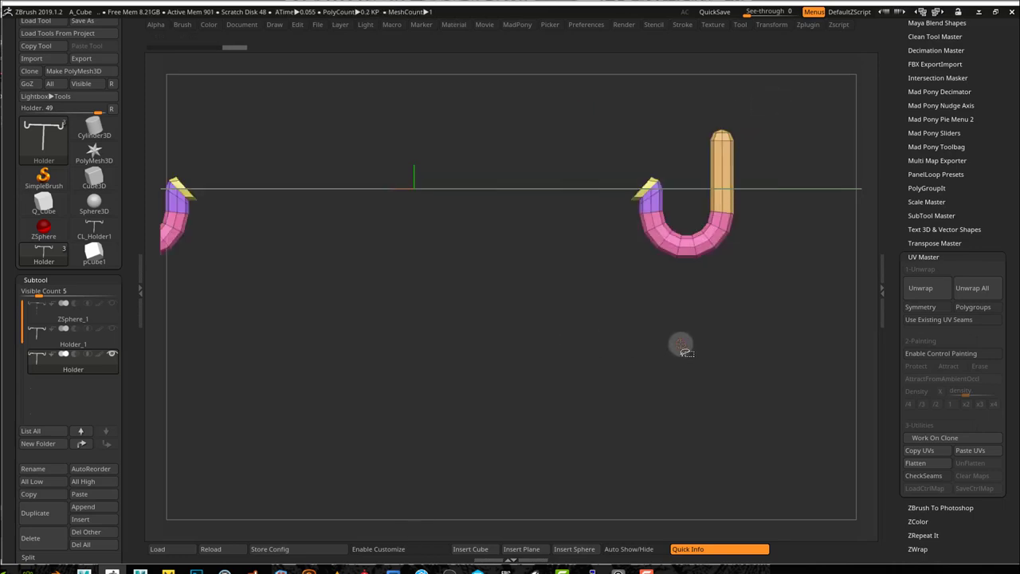
{"action": "key", "text": "ctrl+w"}
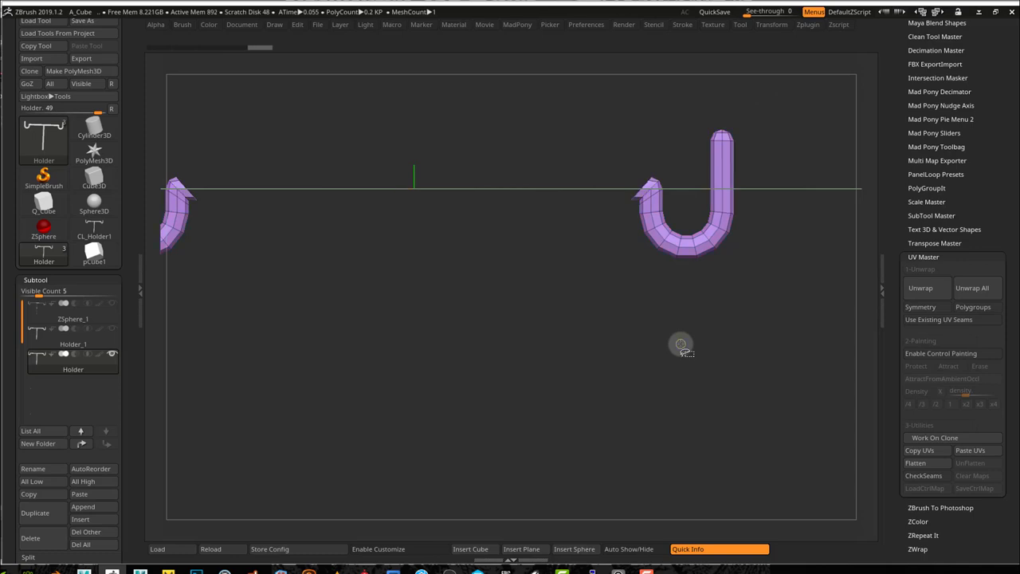
{"action": "left_click", "coordinate": [681, 344], "text": "ctrl+shift"}
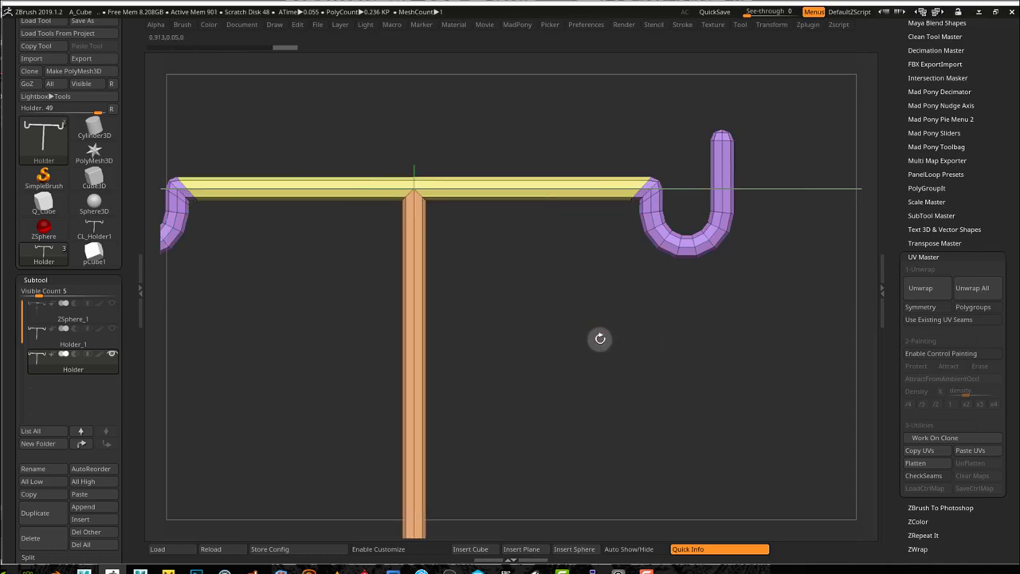
Step: Unwrap the Holder with UV Master using Polygroups, preview its flattened UV islands and unflatten the mesh
{"action": "left_click", "coordinate": [982, 308]}
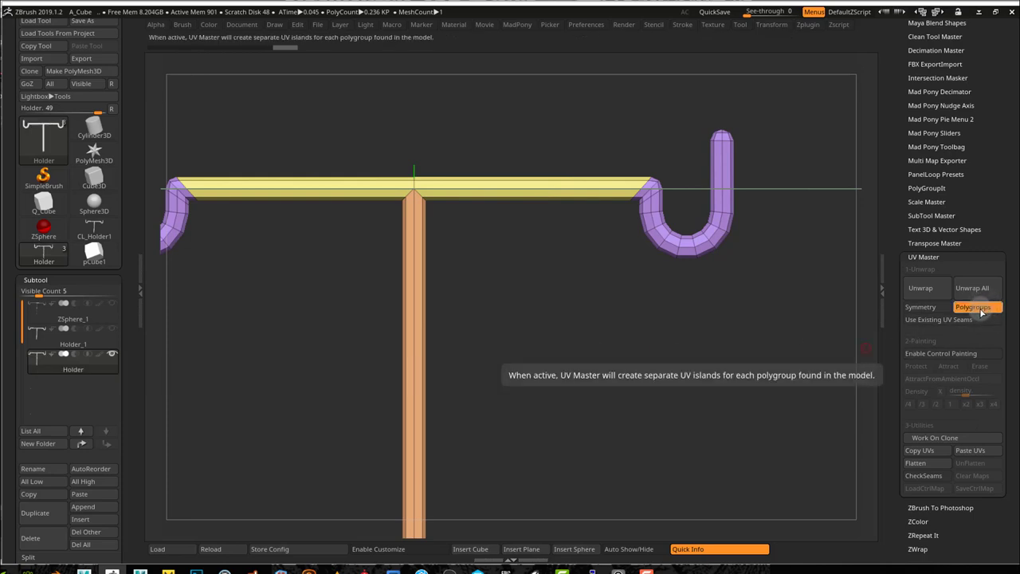
{"action": "left_click", "coordinate": [937, 297]}
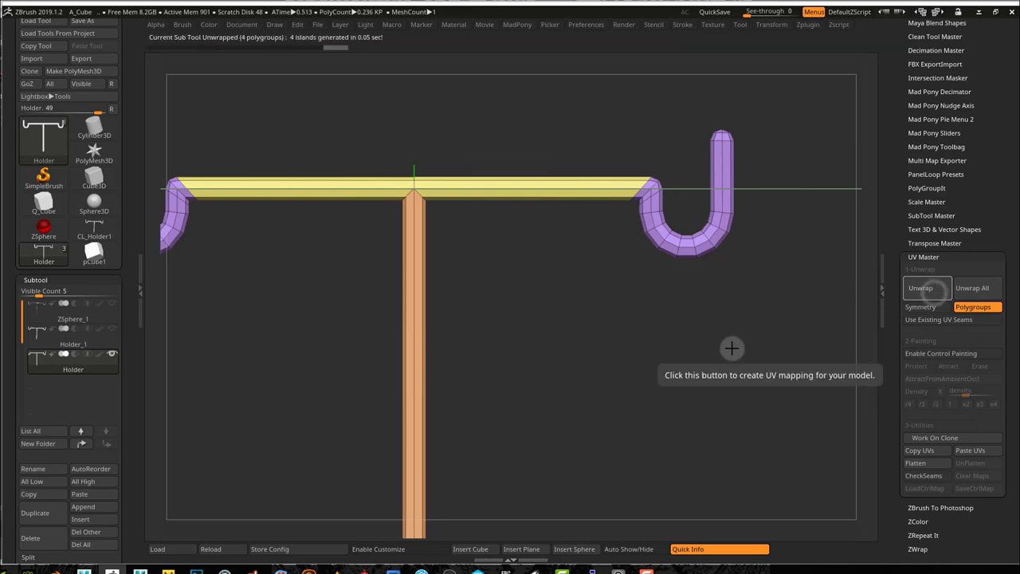
{"action": "left_click", "coordinate": [915, 463]}
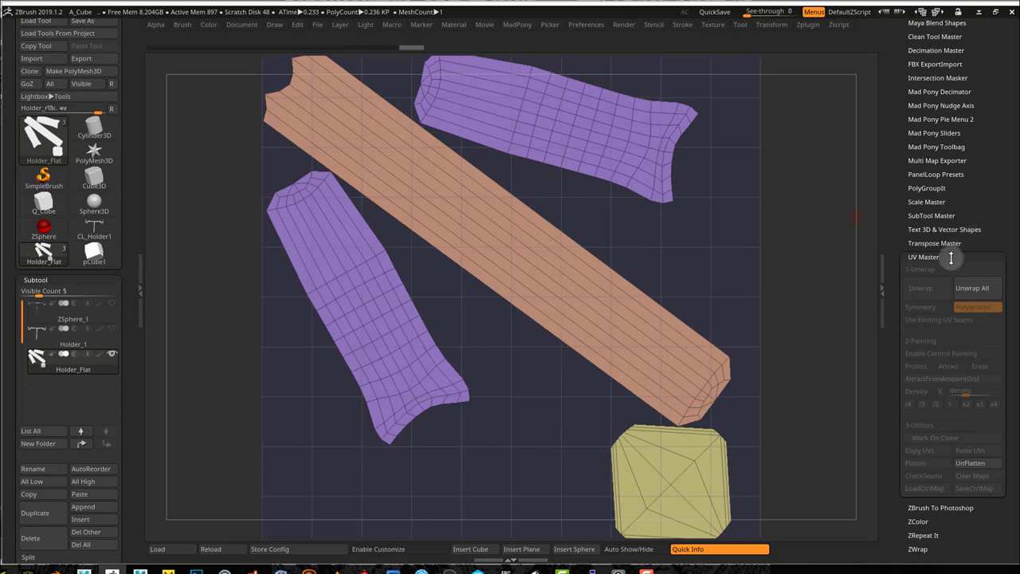
{"action": "left_click", "coordinate": [969, 464]}
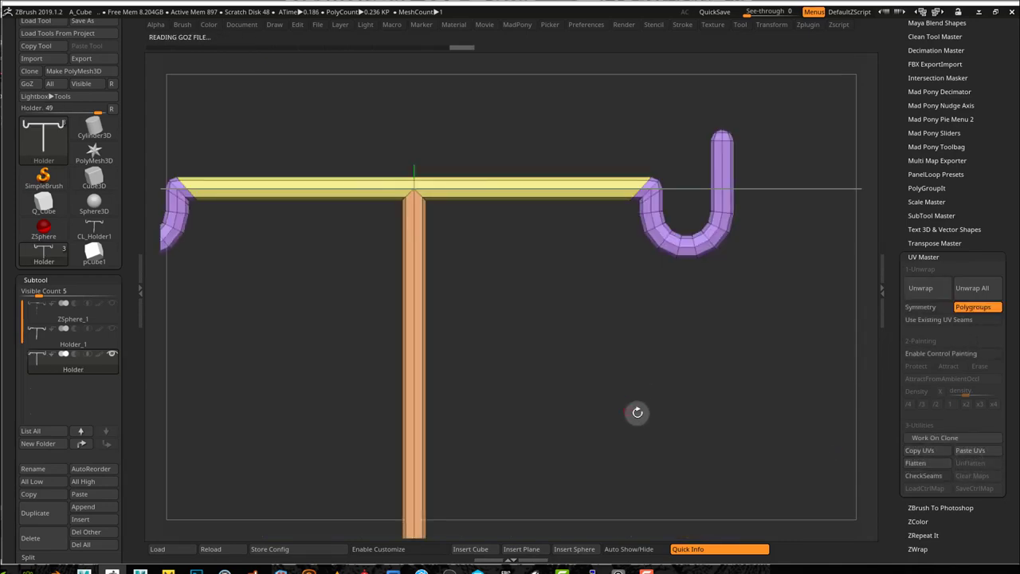
Step: Delete the duplicate Holder_1 subtool, keeping the Holder with the single-polygroup hooks
{"action": "left_click_drag", "start_coordinate": [633, 424], "coordinate": [579, 374]}
{"action": "left_click_drag", "start_coordinate": [508, 343], "coordinate": [604, 374]}
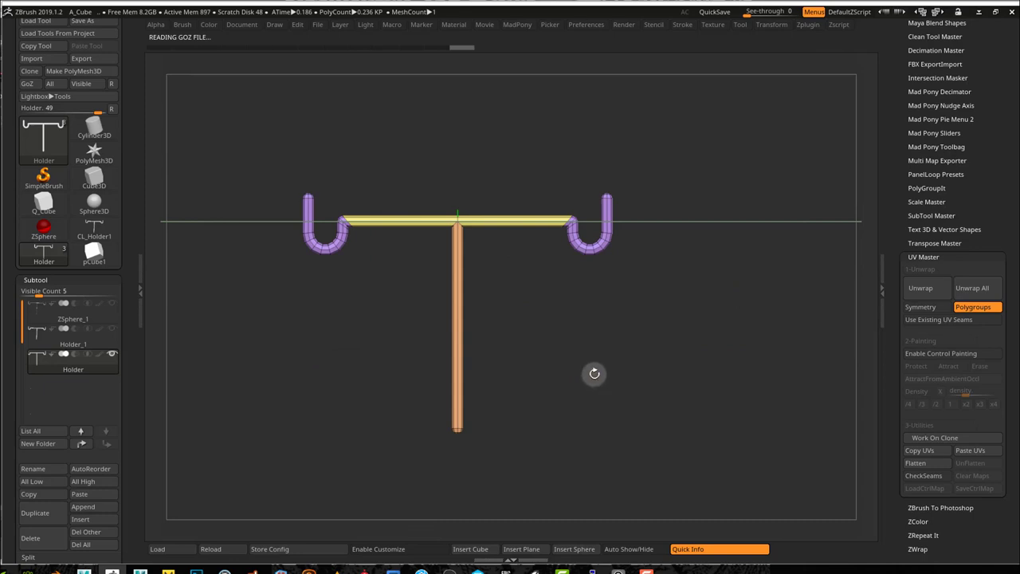
{"action": "mouse_move", "coordinate": [72, 348]}
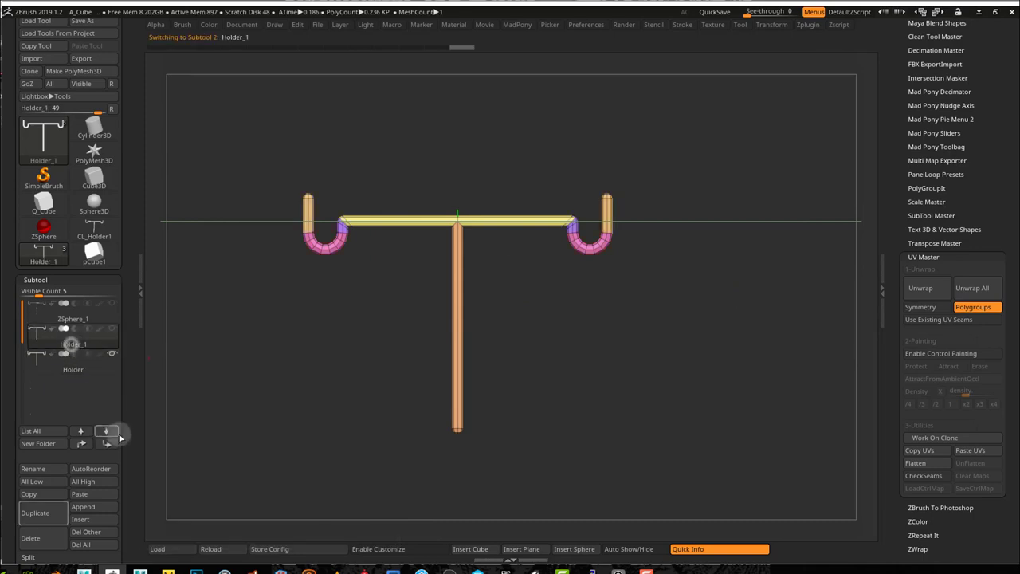
{"action": "left_click", "coordinate": [51, 536]}
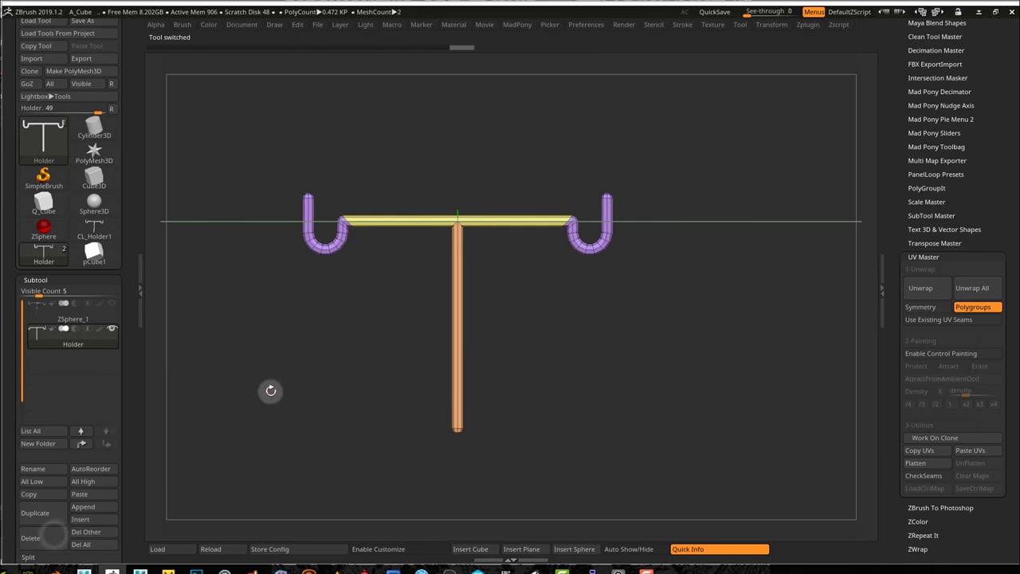
{"action": "mouse_move", "coordinate": [537, 375]}
{"action": "left_mouse_down"}
{"action": "mouse_move", "coordinate": [537, 446]}
{"action": "mouse_move", "coordinate": [537, 383]}
{"action": "left_mouse_up"}
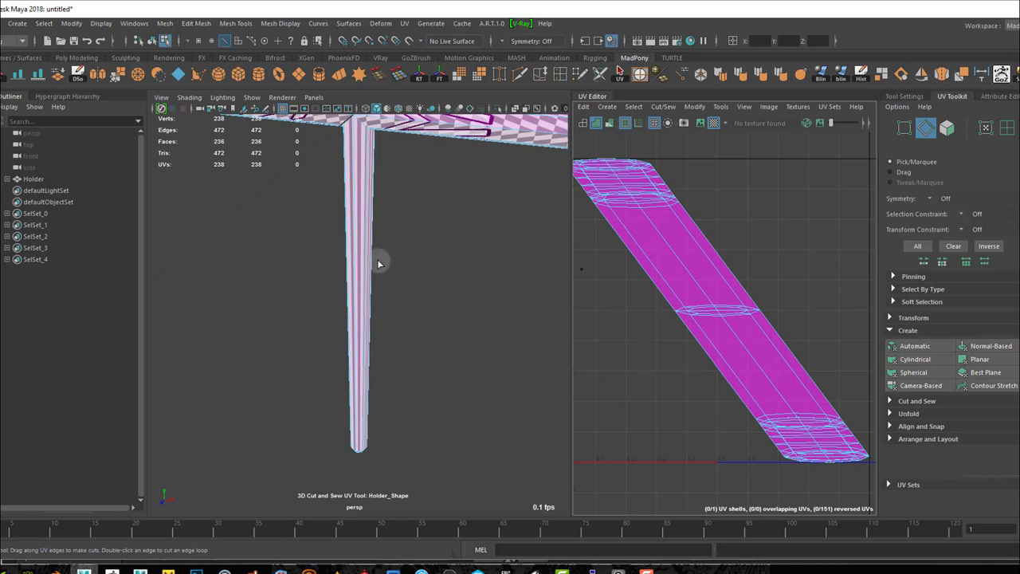
Step: In Maya, cut the Holder's UVs along the edge loop that runs the length of the crossbar
{"action": "left_click_drag", "start_coordinate": [423, 277], "coordinate": [434, 296], "text": "alt"}
{"action": "double_click", "coordinate": [420, 201]}
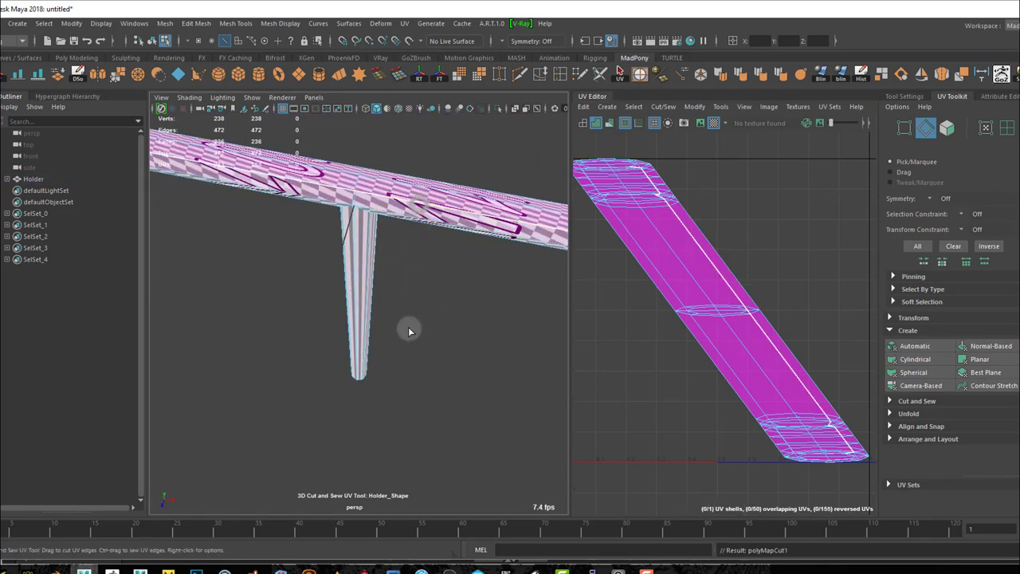
{"action": "left_click_drag", "start_coordinate": [425, 332], "coordinate": [425, 308], "text": "alt"}
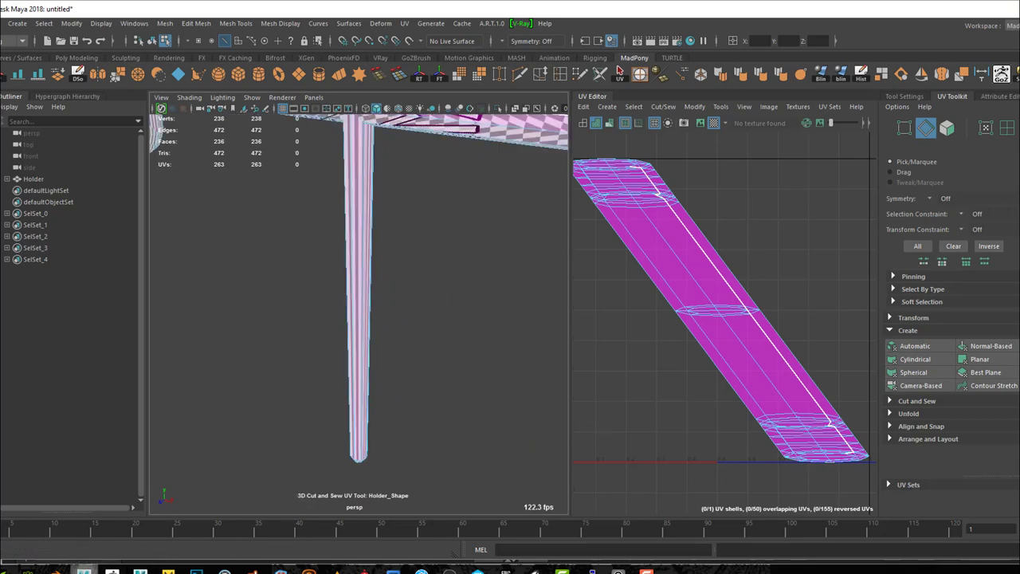
Step: Switch to ZBrush, turn off Smooth Normals in the Holder's export settings and expand the FBX ExportImport options
{"action": "left_click", "coordinate": [112, 570]}
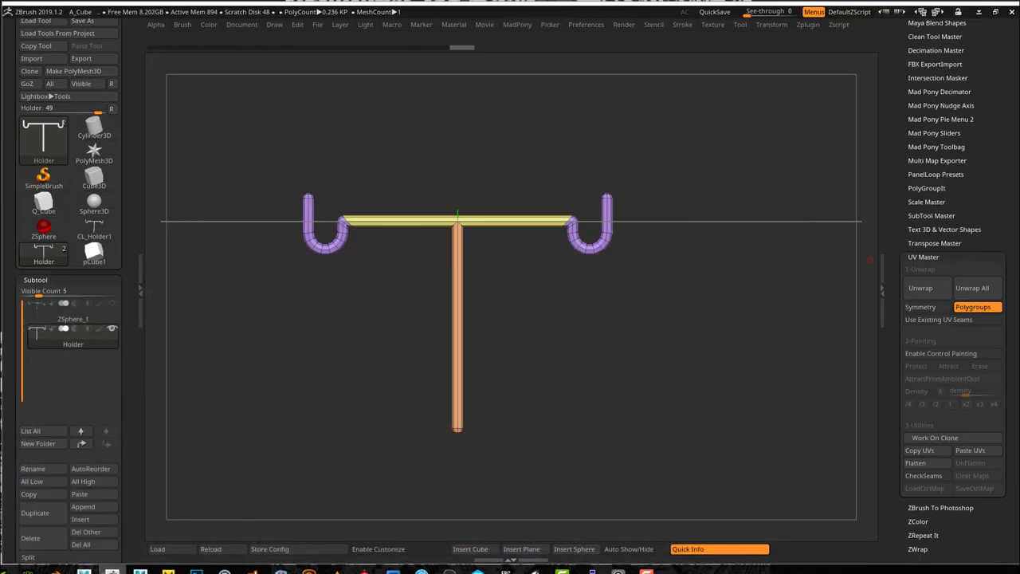
{"action": "left_click_drag", "start_coordinate": [574, 357], "coordinate": [577, 371]}
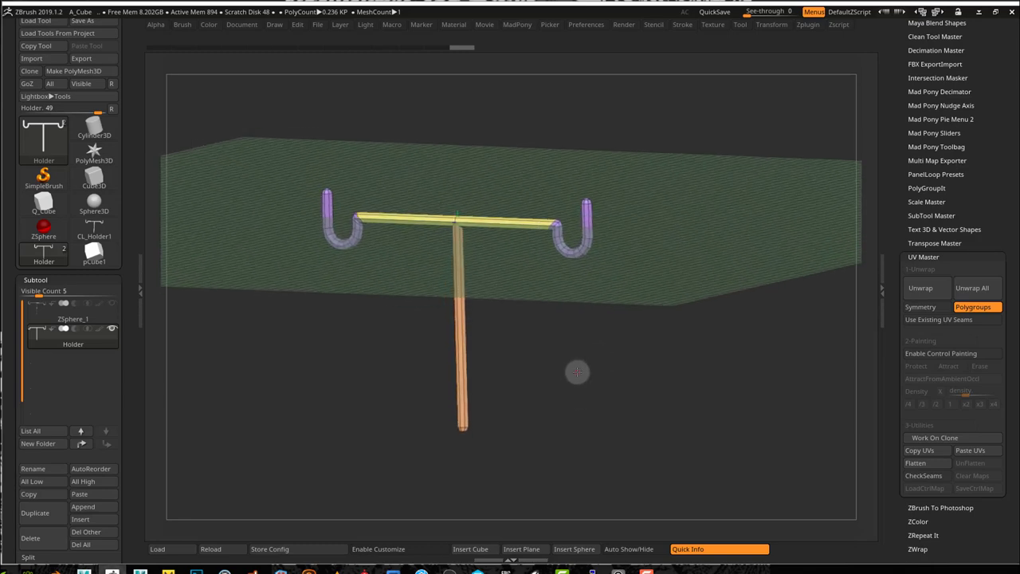
{"action": "left_click_drag", "start_coordinate": [550, 419], "coordinate": [558, 423]}
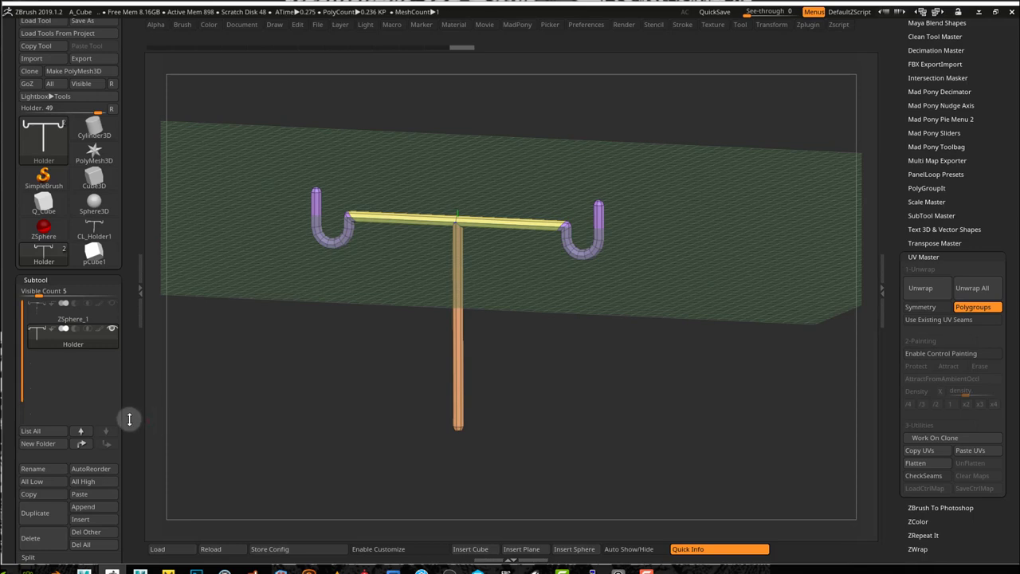
{"action": "scroll", "coordinate": [135, 452], "scroll_direction": "down", "scroll_amount": 2}
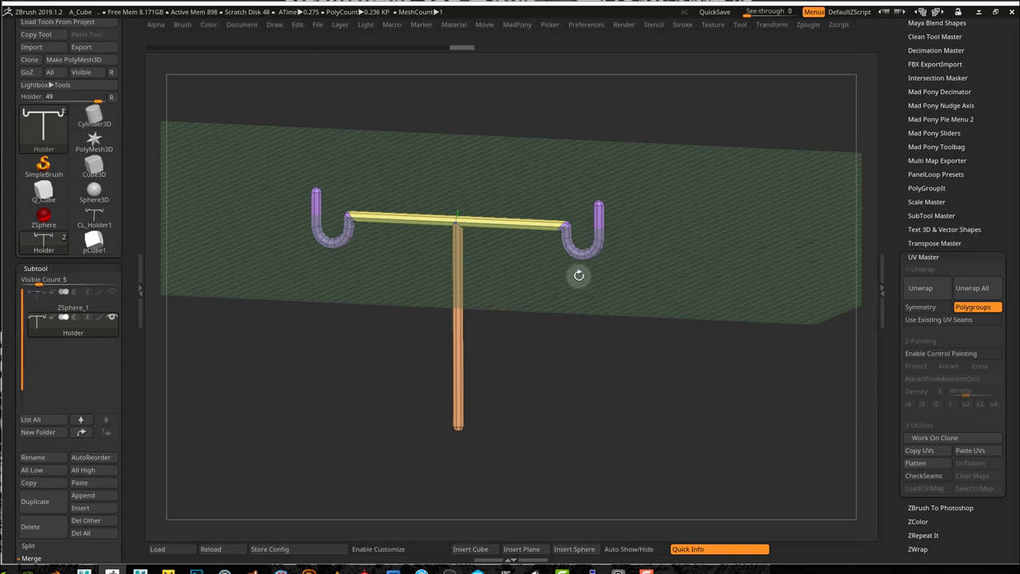
{"action": "scroll", "coordinate": [129, 166], "scroll_direction": "up", "scroll_amount": 5}
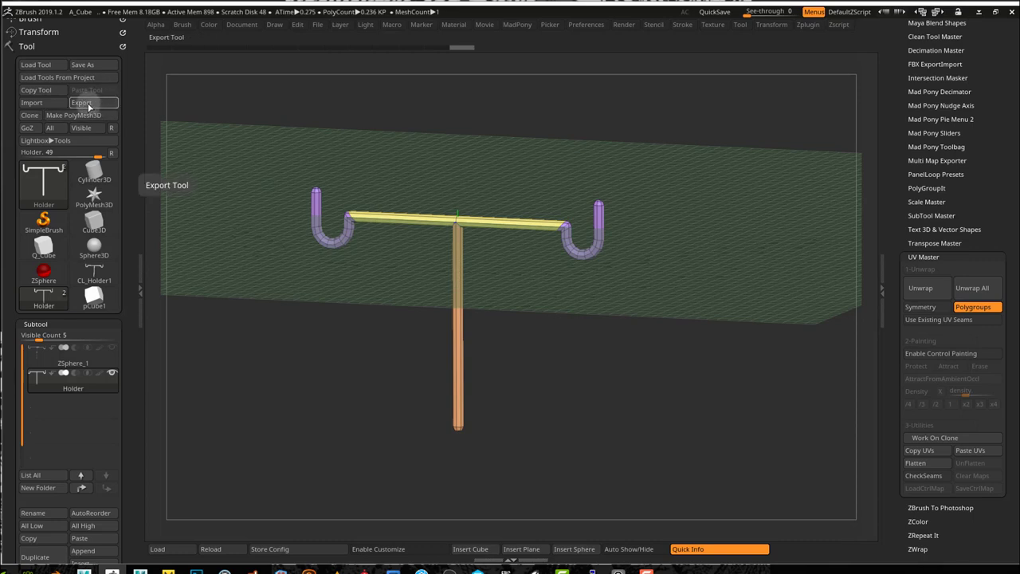
{"action": "mouse_move", "coordinate": [118, 285]}
{"action": "scroll", "coordinate": [121, 160], "scroll_direction": "down", "scroll_amount": 10}
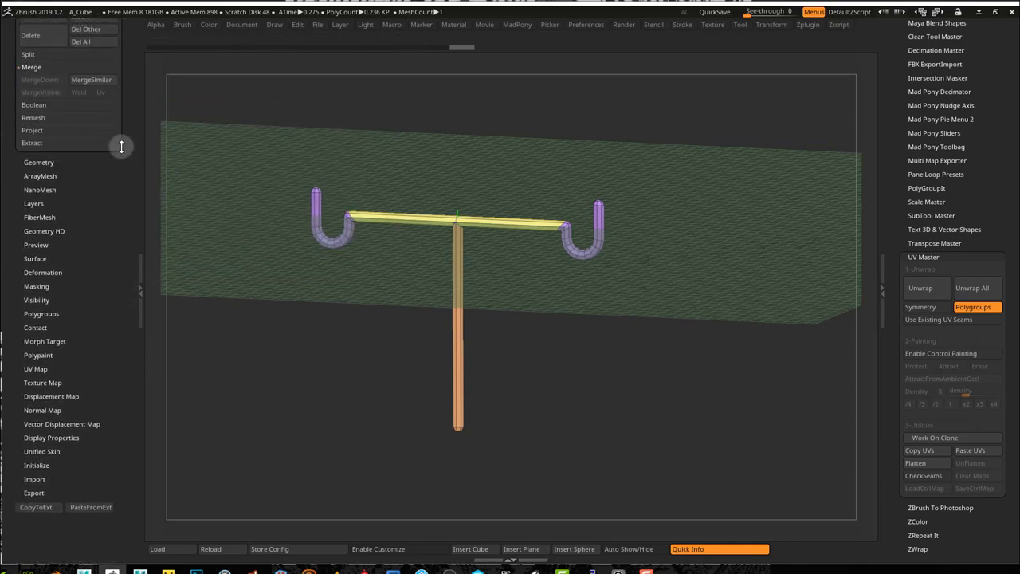
{"action": "scroll", "coordinate": [121, 145], "scroll_direction": "down", "scroll_amount": 1}
{"action": "left_click", "coordinate": [42, 436]}
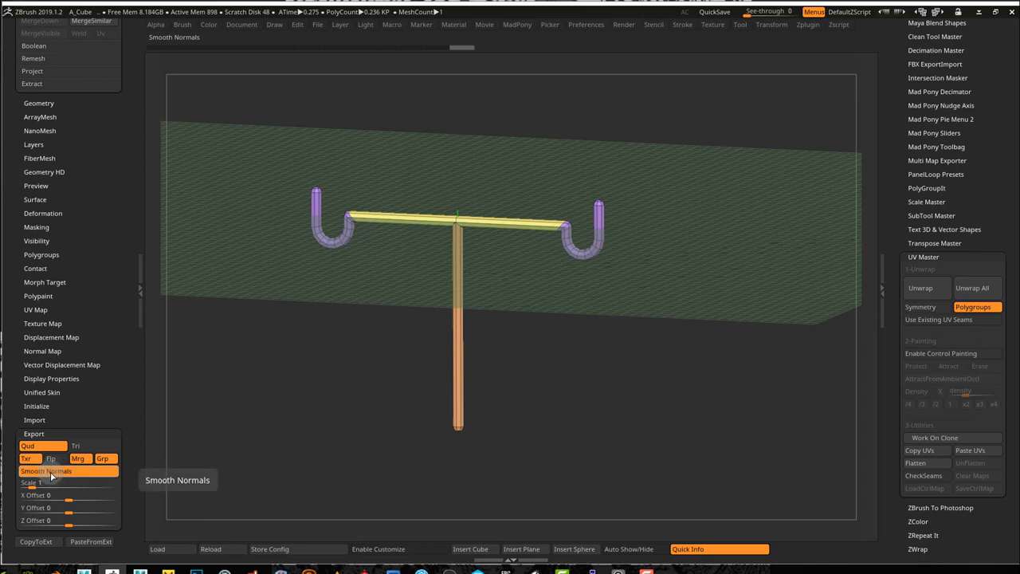
{"action": "left_click", "coordinate": [51, 472]}
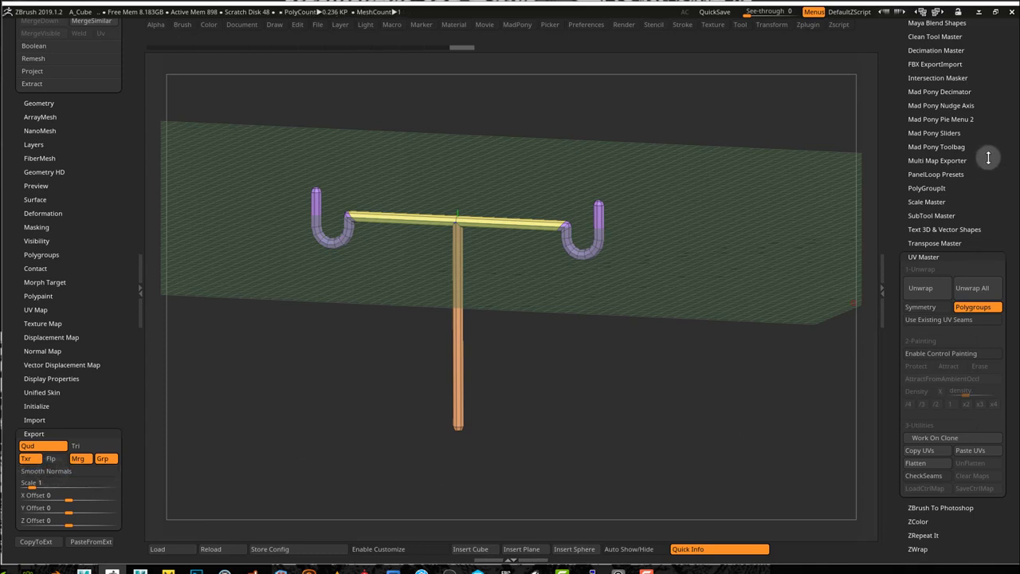
{"action": "left_click", "coordinate": [941, 64]}
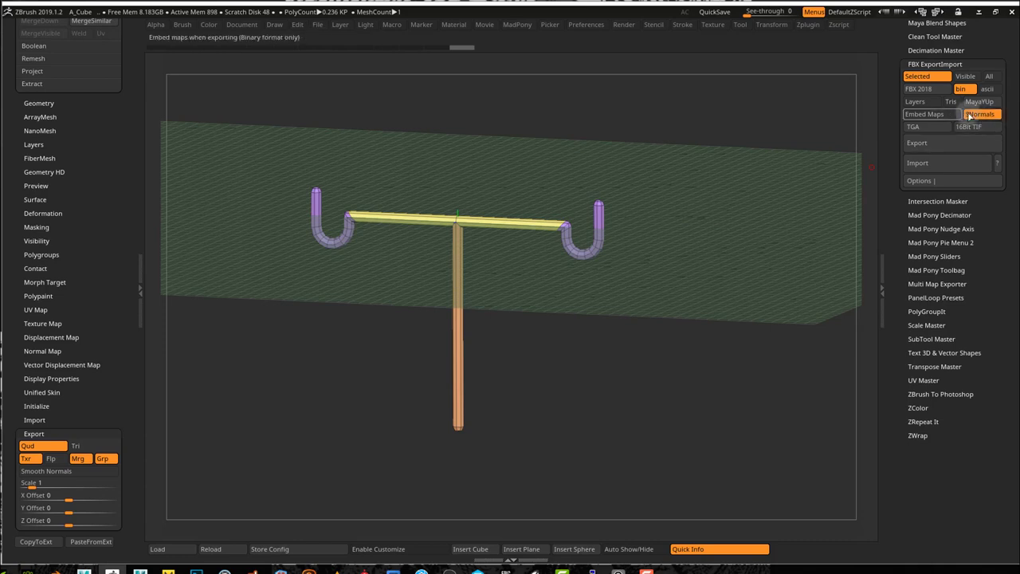
{"action": "left_click", "coordinate": [978, 183]}
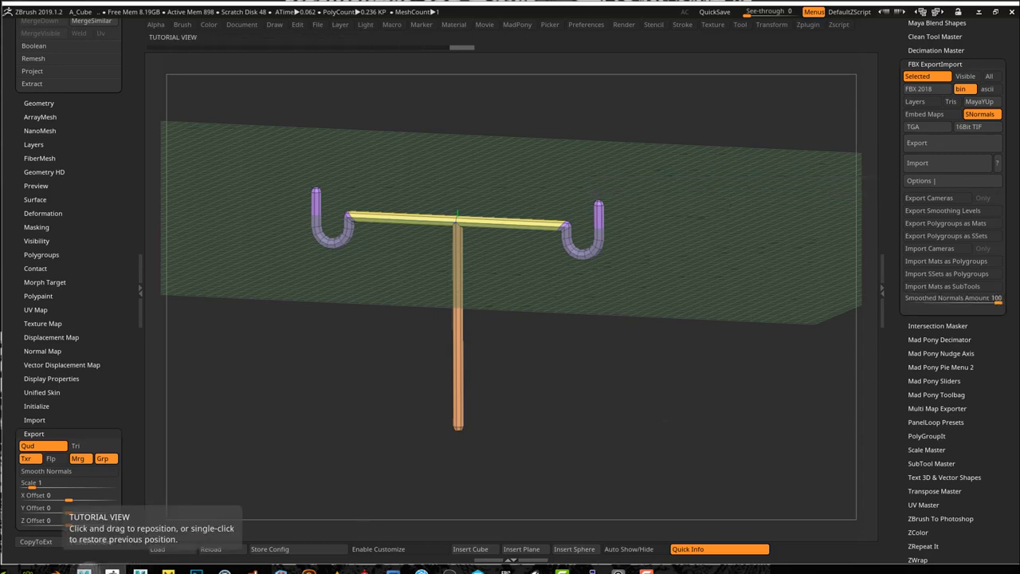
Step: Switch to Maya, leave the 3D Cut and Sew UV Tool and collapse the UV Editor
{"action": "left_click", "coordinate": [84, 570]}
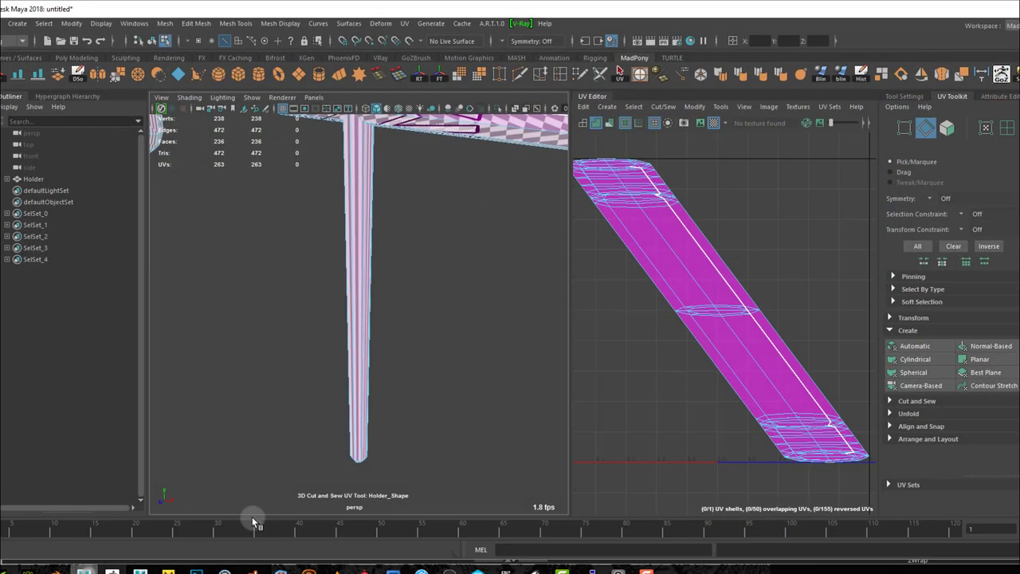
{"action": "right_click", "coordinate": [444, 237]}
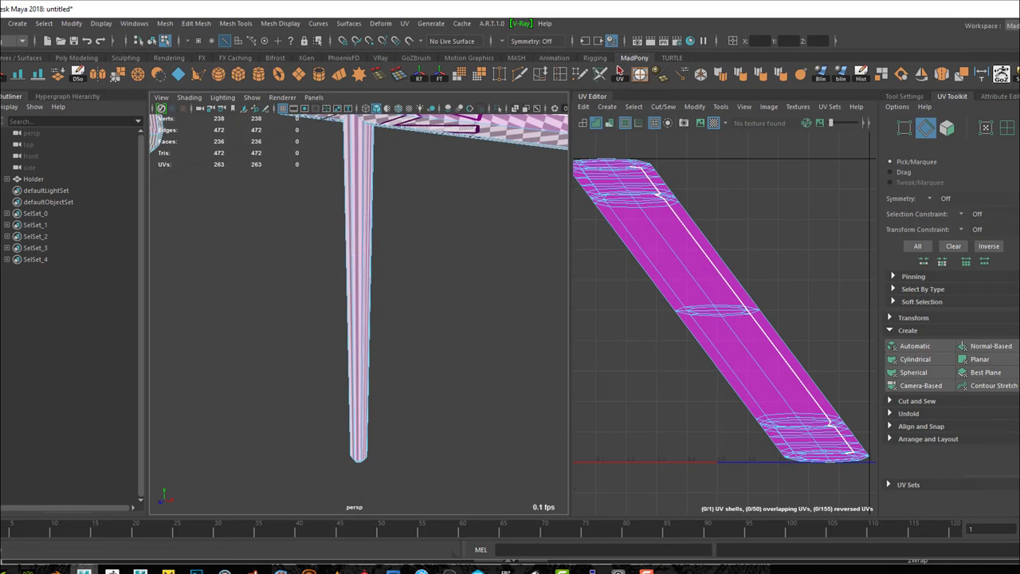
{"action": "right_click_drag", "start_coordinate": [464, 264], "coordinate": [491, 246]}
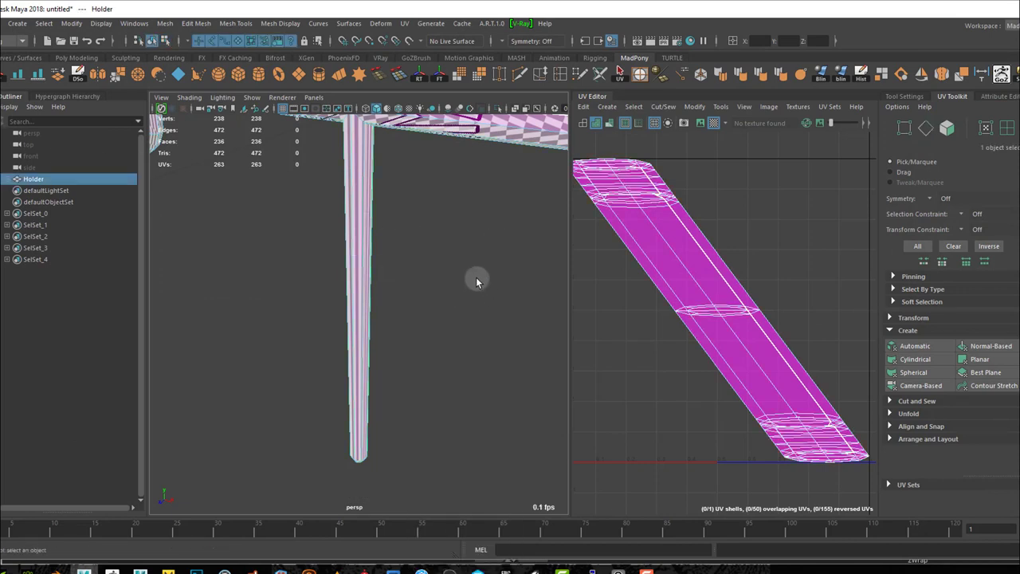
{"action": "right_click_drag", "start_coordinate": [422, 256], "coordinate": [418, 254], "text": "ctrl"}
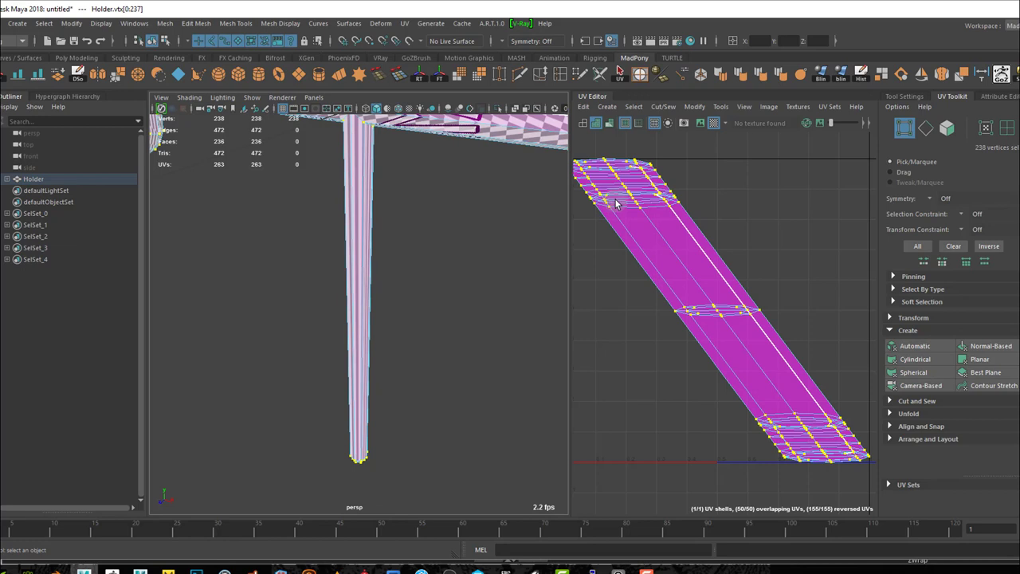
{"action": "left_click", "coordinate": [593, 98]}
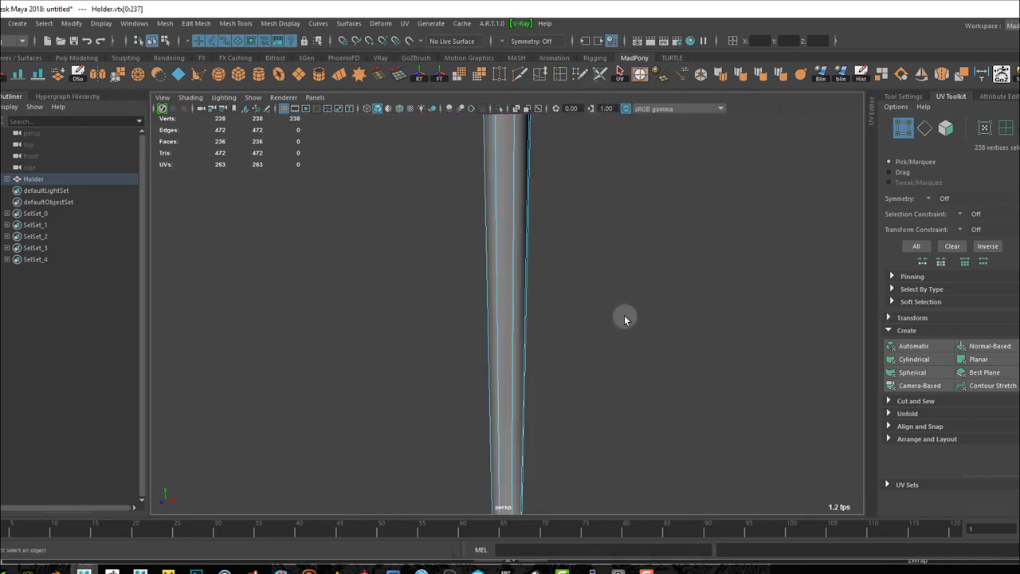
Step: Select the Holder in object mode and harden all its edges
{"action": "right_click_drag", "start_coordinate": [624, 315], "coordinate": [372, 202], "text": "alt"}
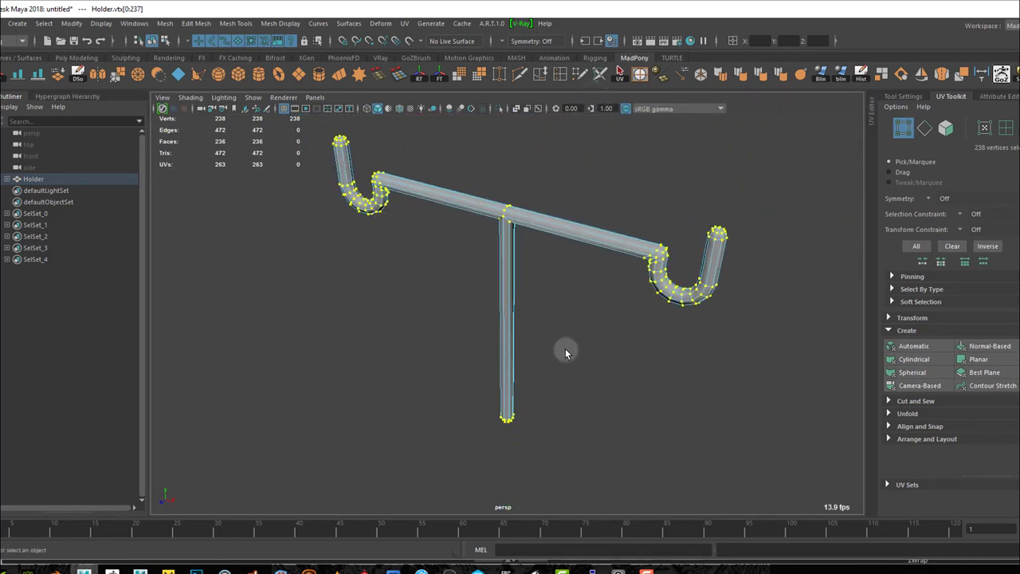
{"action": "left_click", "coordinate": [554, 307]}
{"action": "right_click_drag", "start_coordinate": [554, 307], "coordinate": [602, 241]}
{"action": "left_click_drag", "start_coordinate": [593, 322], "coordinate": [609, 368], "text": "alt"}
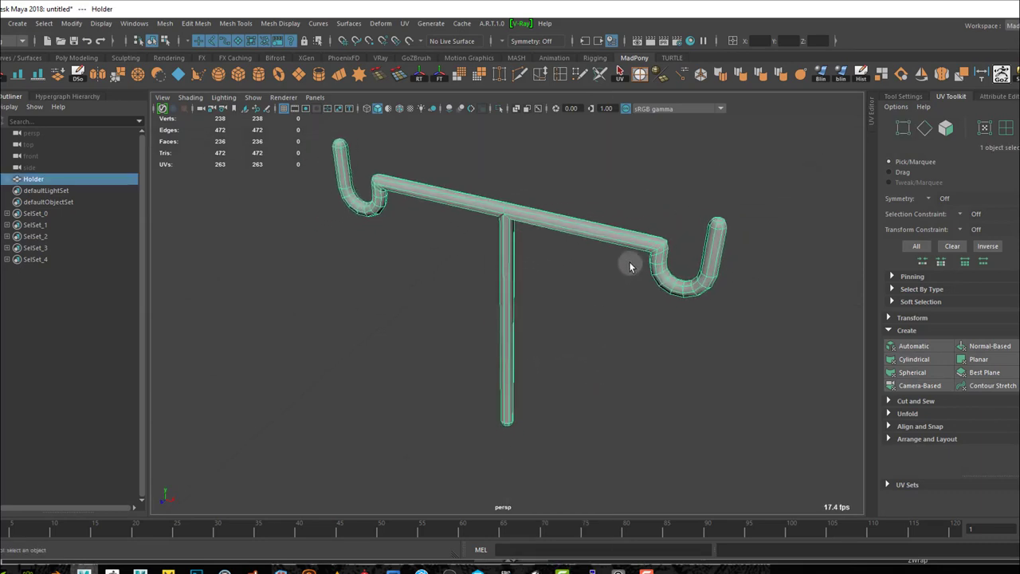
{"action": "left_click", "coordinate": [722, 74]}
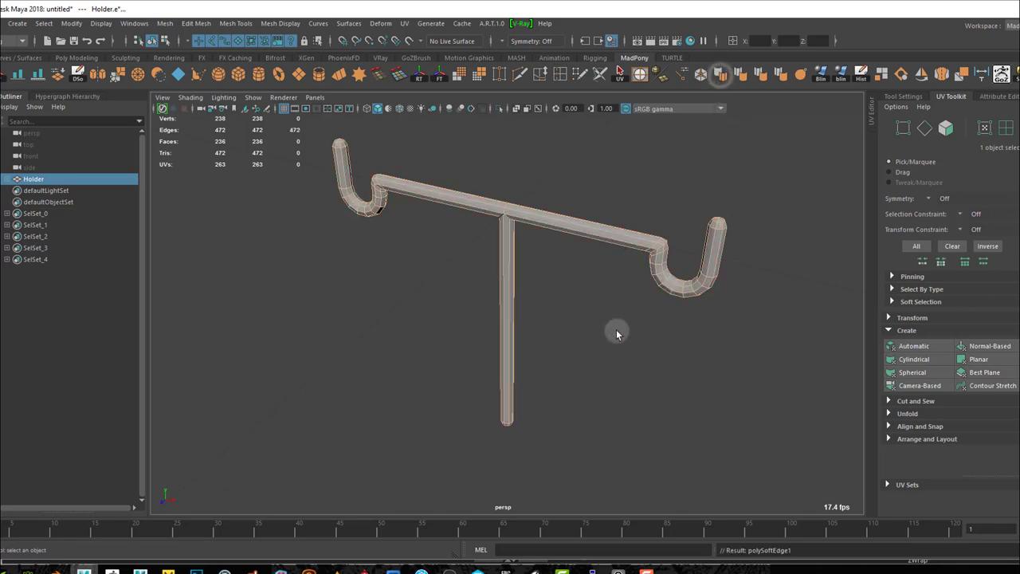
{"action": "mouse_move", "coordinate": [596, 419]}
{"action": "left_mouse_down", "text": "alt"}
{"action": "mouse_move", "coordinate": [658, 414]}
{"action": "mouse_move", "coordinate": [648, 394]}
{"action": "mouse_move", "coordinate": [632, 423]}
{"action": "mouse_move", "coordinate": [512, 412]}
{"action": "mouse_move", "coordinate": [582, 417]}
{"action": "mouse_move", "coordinate": [599, 396]}
{"action": "mouse_move", "coordinate": [597, 423]}
{"action": "mouse_move", "coordinate": [597, 415]}
{"action": "left_mouse_up", "text": "alt"}
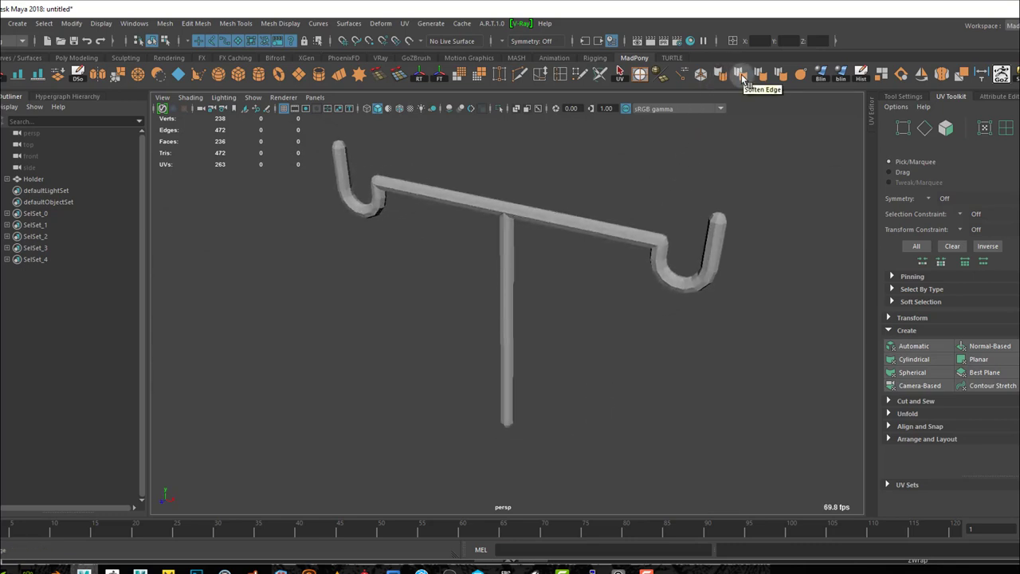
Step: Look up the Soften Edge command, apply it to the whole Holder and inspect its shading
{"action": "left_click", "coordinate": [165, 24]}
{"action": "mouse_move", "coordinate": [185, 26]}
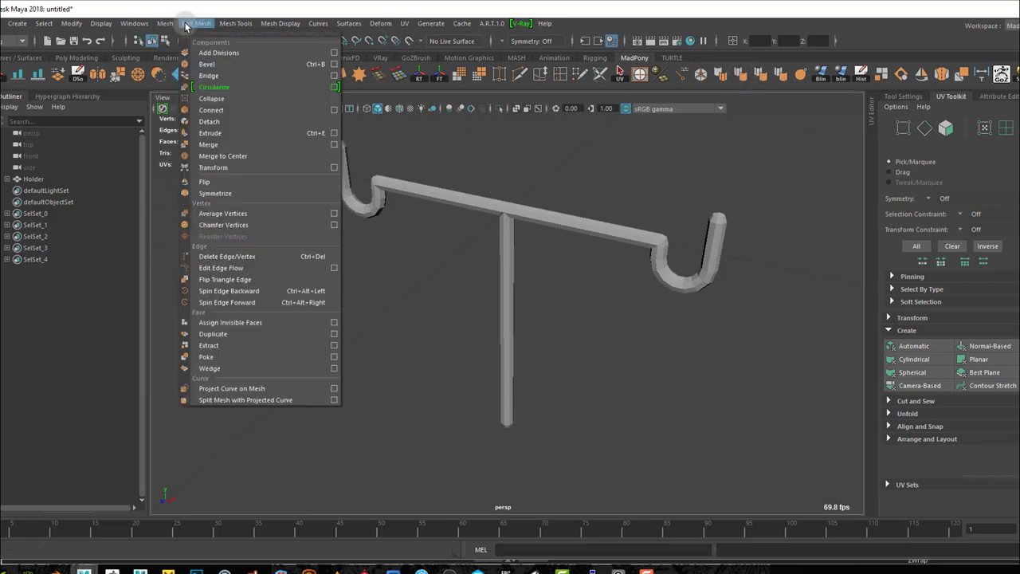
{"action": "mouse_move", "coordinate": [239, 26]}
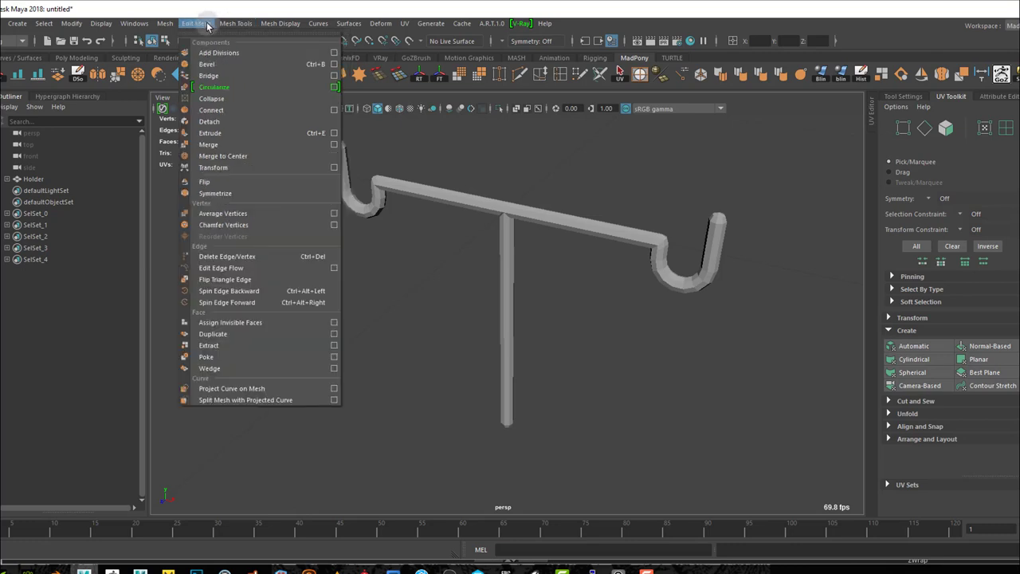
{"action": "mouse_move", "coordinate": [280, 27]}
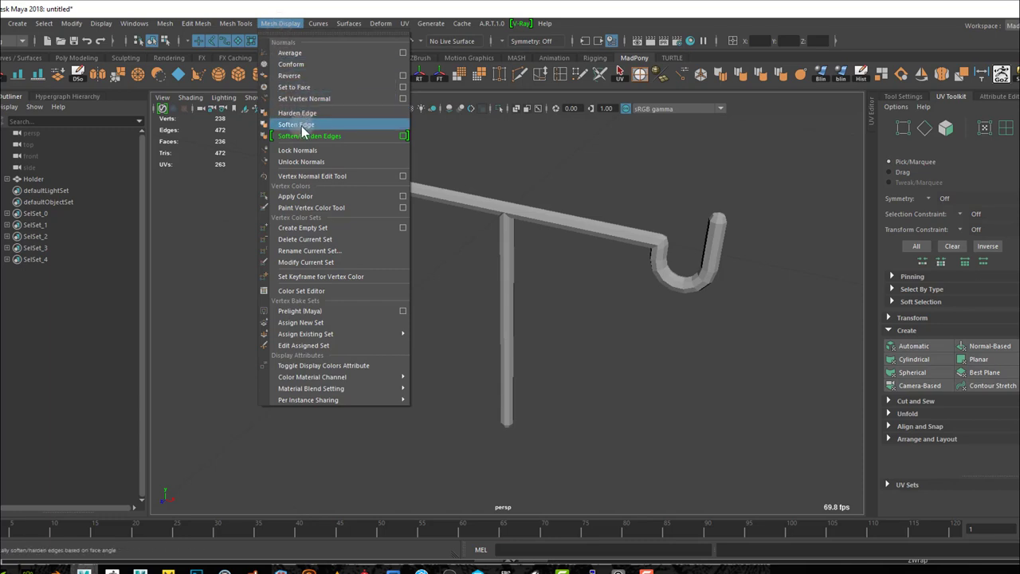
{"action": "left_click_drag", "start_coordinate": [615, 159], "coordinate": [587, 224], "text": "alt"}
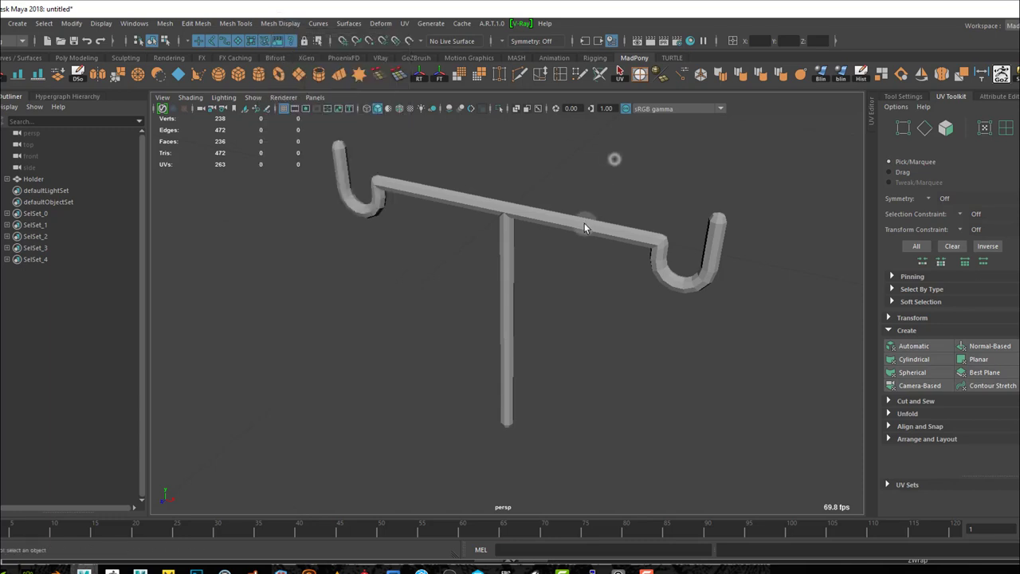
{"action": "left_click", "coordinate": [584, 226]}
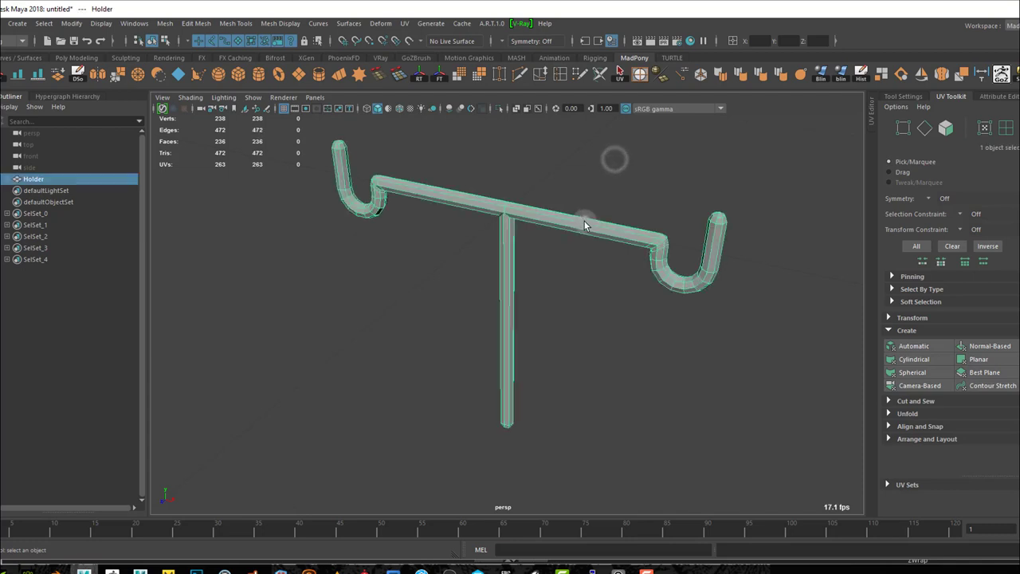
{"action": "left_click", "coordinate": [743, 79]}
{"action": "left_click_drag", "start_coordinate": [728, 335], "coordinate": [718, 329], "text": "alt"}
{"action": "left_click", "coordinate": [717, 329]}
{"action": "mouse_move", "coordinate": [622, 341]}
{"action": "left_mouse_down", "text": "alt"}
{"action": "mouse_move", "coordinate": [685, 343]}
{"action": "mouse_move", "coordinate": [697, 321]}
{"action": "mouse_move", "coordinate": [731, 321]}
{"action": "mouse_move", "coordinate": [626, 344]}
{"action": "mouse_move", "coordinate": [598, 339]}
{"action": "mouse_move", "coordinate": [658, 334]}
{"action": "mouse_move", "coordinate": [630, 338]}
{"action": "left_mouse_up", "text": "alt"}
Step: Switch back to ZBrush and review the Holder's export settings
{"action": "left_click", "coordinate": [112, 569]}
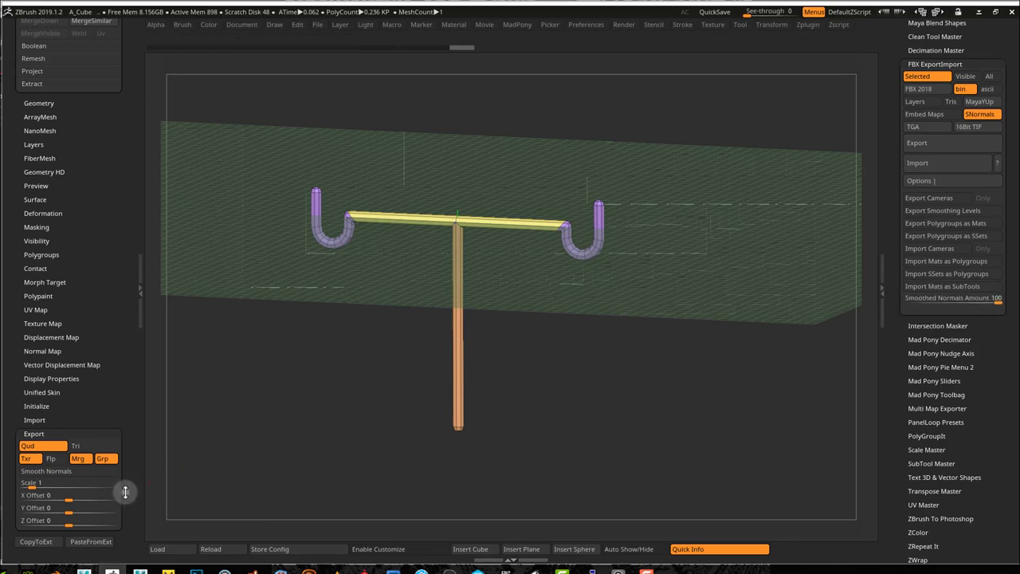
{"action": "scroll", "coordinate": [125, 492], "scroll_direction": "down", "scroll_amount": 2}
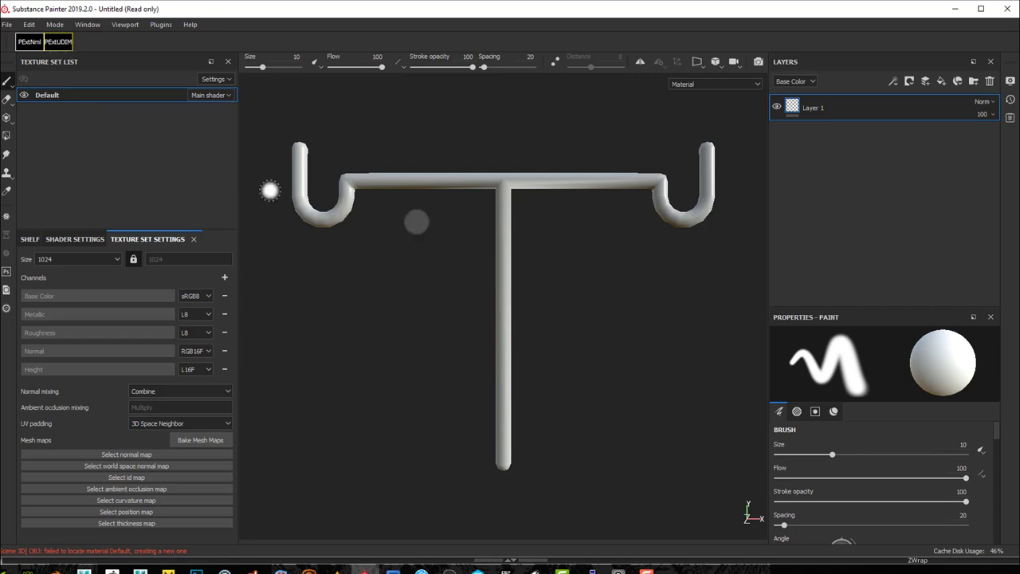
Step: In Substance Painter, examine the shading of the loaded Holder up close around a hook and the crossbar joint
{"action": "mouse_move", "coordinate": [403, 275]}
{"action": "left_mouse_down", "text": "alt"}
{"action": "mouse_move", "coordinate": [497, 314]}
{"action": "mouse_move", "coordinate": [763, 325]}
{"action": "mouse_move", "coordinate": [558, 327]}
{"action": "mouse_move", "coordinate": [455, 312]}
{"action": "mouse_move", "coordinate": [476, 312]}
{"action": "left_mouse_up", "text": "alt"}
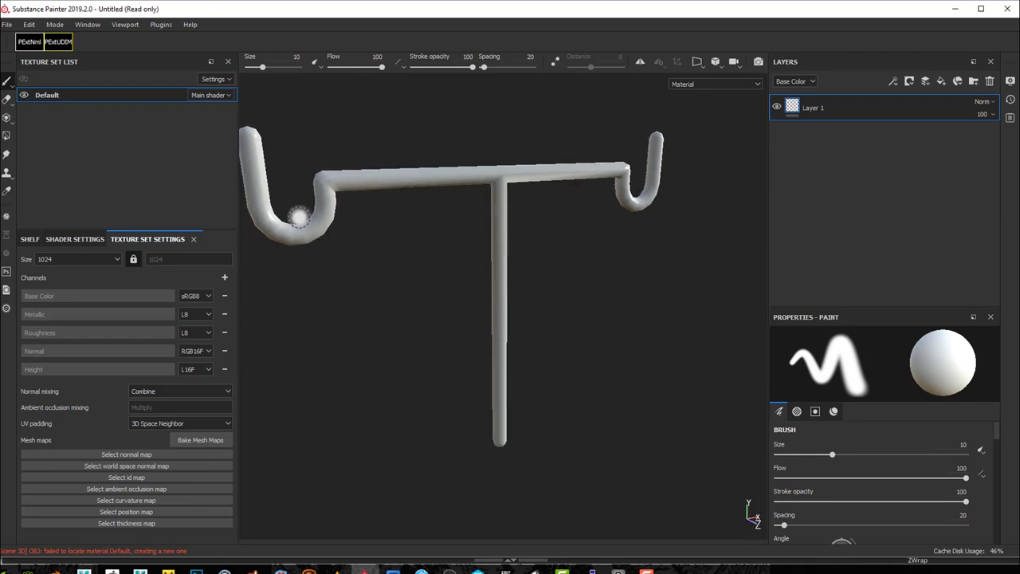
{"action": "scroll", "coordinate": [323, 197], "scroll_direction": "up", "scroll_amount": 3}
{"action": "mouse_move", "coordinate": [421, 295]}
{"action": "left_mouse_down", "text": "alt"}
{"action": "mouse_move", "coordinate": [402, 283]}
{"action": "mouse_move", "coordinate": [398, 291]}
{"action": "left_mouse_up", "text": "alt"}
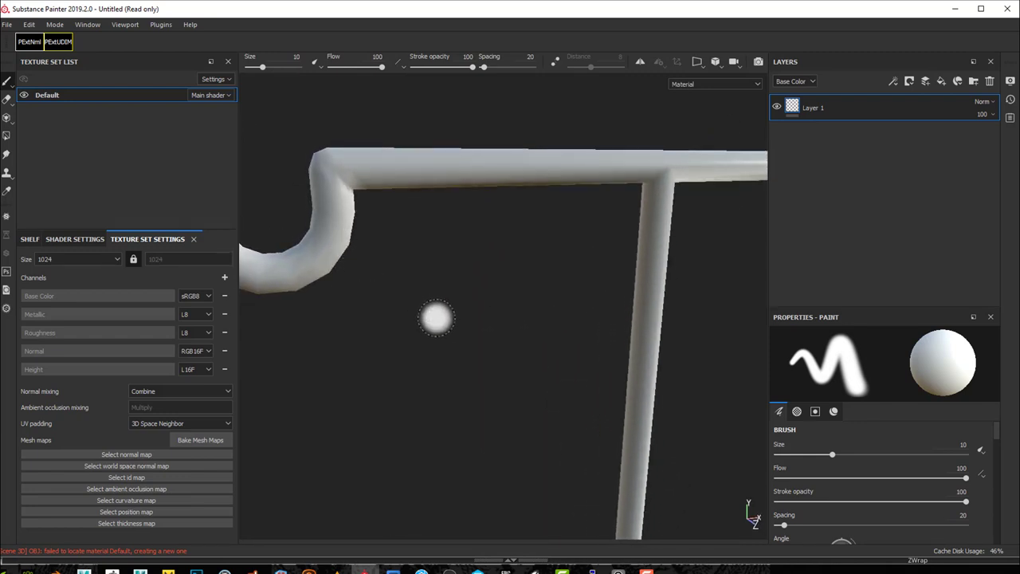
{"action": "mouse_move", "coordinate": [360, 314]}
{"action": "left_mouse_down", "text": "alt"}
{"action": "mouse_move", "coordinate": [403, 323]}
{"action": "mouse_move", "coordinate": [412, 312]}
{"action": "mouse_move", "coordinate": [372, 281]}
{"action": "mouse_move", "coordinate": [371, 323]}
{"action": "left_mouse_up", "text": "alt"}
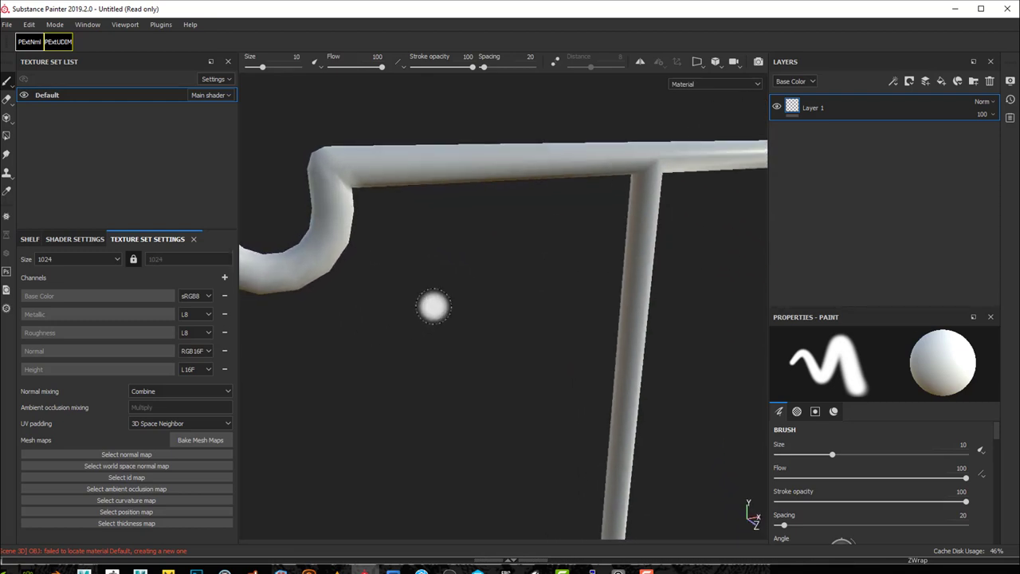
Step: Examine the shading of the Holder's crossbar, pole joint and hook from several angles and under rotated environment lighting
{"action": "mouse_move", "coordinate": [435, 305]}
{"action": "left_mouse_down", "text": "alt"}
{"action": "mouse_move", "coordinate": [337, 273]}
{"action": "mouse_move", "coordinate": [442, 310]}
{"action": "mouse_move", "coordinate": [423, 312]}
{"action": "left_mouse_up", "text": "alt"}
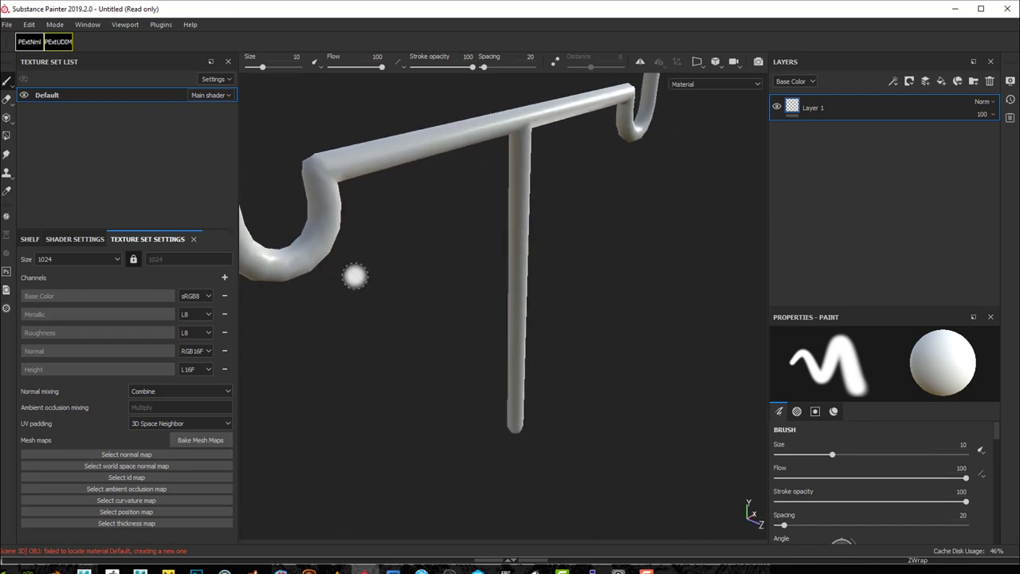
{"action": "mouse_move", "coordinate": [354, 277]}
{"action": "left_mouse_down", "text": "alt"}
{"action": "mouse_move", "coordinate": [393, 343]}
{"action": "mouse_move", "coordinate": [480, 364]}
{"action": "mouse_move", "coordinate": [503, 355]}
{"action": "mouse_move", "coordinate": [474, 377]}
{"action": "mouse_move", "coordinate": [446, 319]}
{"action": "left_mouse_up", "text": "alt"}
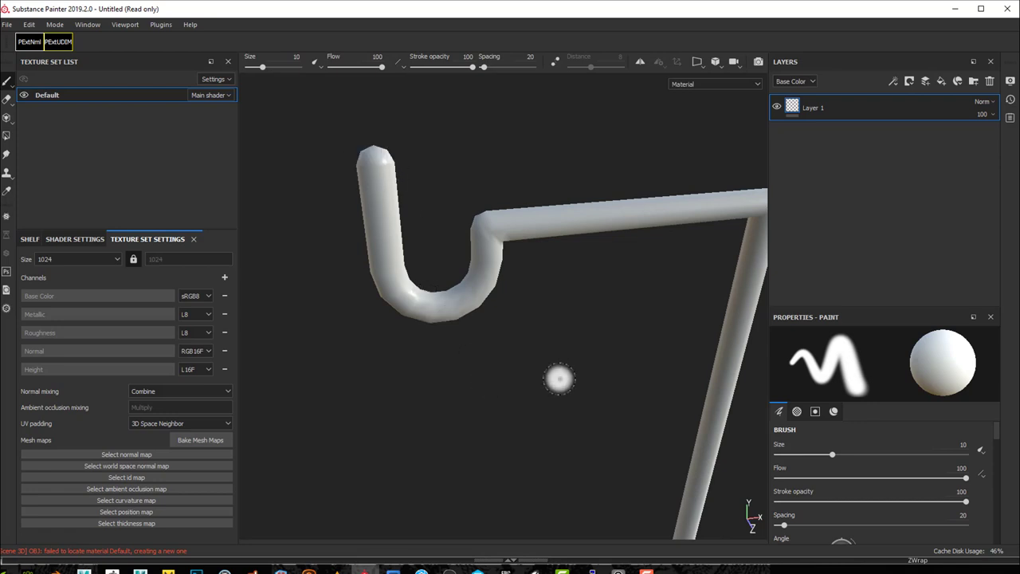
{"action": "left_click_drag", "start_coordinate": [560, 378], "coordinate": [530, 353], "text": "alt"}
{"action": "middle_click_drag", "start_coordinate": [676, 407], "coordinate": [553, 327], "text": "alt"}
{"action": "left_click_drag", "start_coordinate": [553, 327], "coordinate": [517, 321], "text": "alt"}
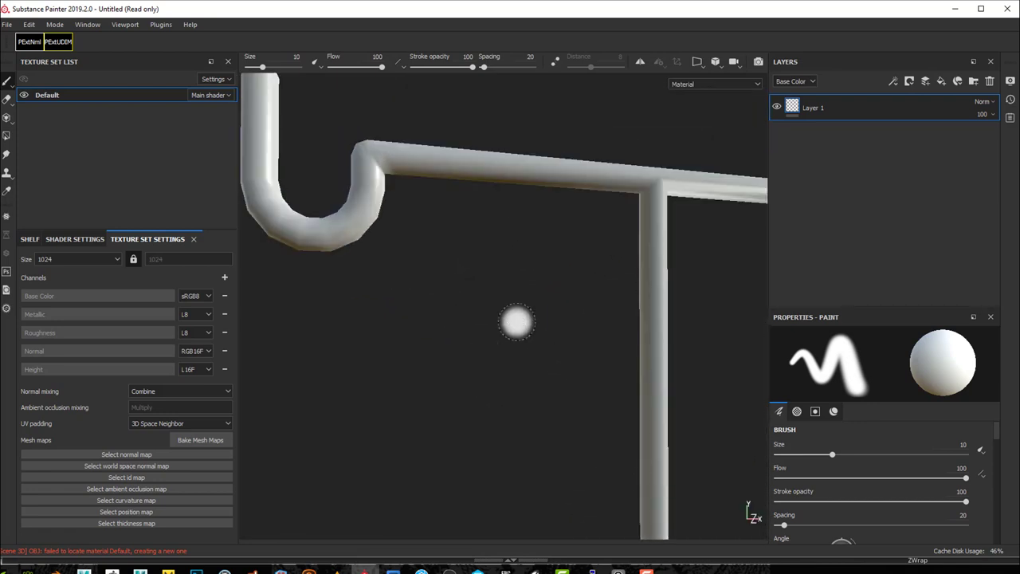
{"action": "mouse_move", "coordinate": [516, 322]}
{"action": "right_mouse_down", "text": "shift"}
{"action": "mouse_move", "coordinate": [447, 294]}
{"action": "mouse_move", "coordinate": [515, 295]}
{"action": "mouse_move", "coordinate": [495, 296]}
{"action": "right_mouse_up", "text": "shift"}
{"action": "mouse_move", "coordinate": [503, 300]}
{"action": "left_mouse_down", "text": "alt"}
{"action": "mouse_move", "coordinate": [522, 303]}
{"action": "mouse_move", "coordinate": [510, 324]}
{"action": "left_mouse_up", "text": "alt"}
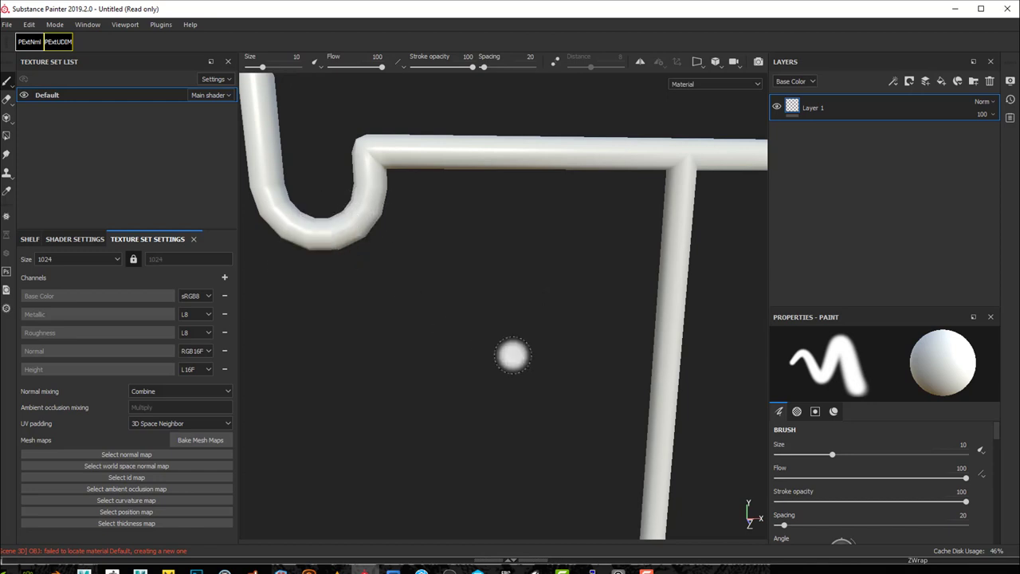
{"action": "left_click_drag", "start_coordinate": [576, 458], "coordinate": [590, 434], "text": "alt"}
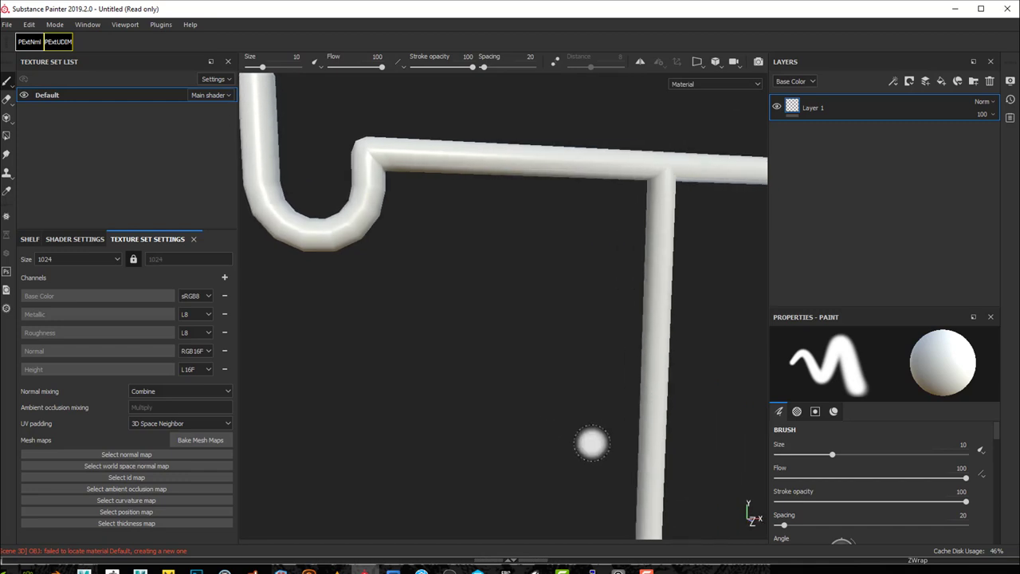
{"action": "middle_click_drag", "start_coordinate": [581, 480], "coordinate": [726, 547], "text": "alt"}
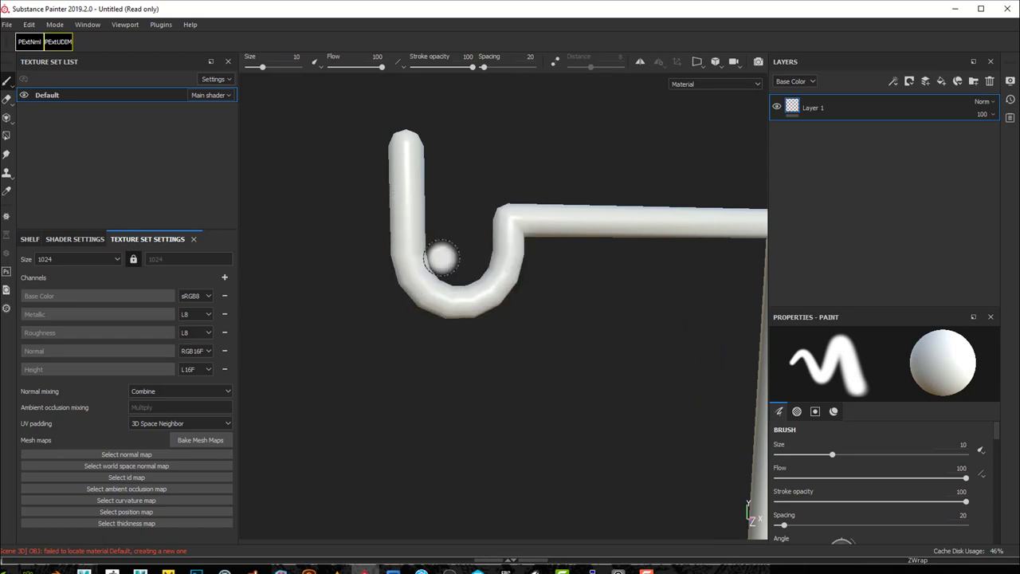
Step: Inspect the faceting along the hook's U-bend up close, and compare it with the whole Holder viewed from a distance
{"action": "scroll", "coordinate": [442, 260], "scroll_direction": "down", "scroll_amount": 2}
{"action": "scroll", "coordinate": [442, 260], "scroll_direction": "up", "scroll_amount": 2}
{"action": "scroll", "coordinate": [488, 231], "scroll_direction": "up", "scroll_amount": 3}
{"action": "scroll", "coordinate": [502, 207], "scroll_direction": "up", "scroll_amount": 5}
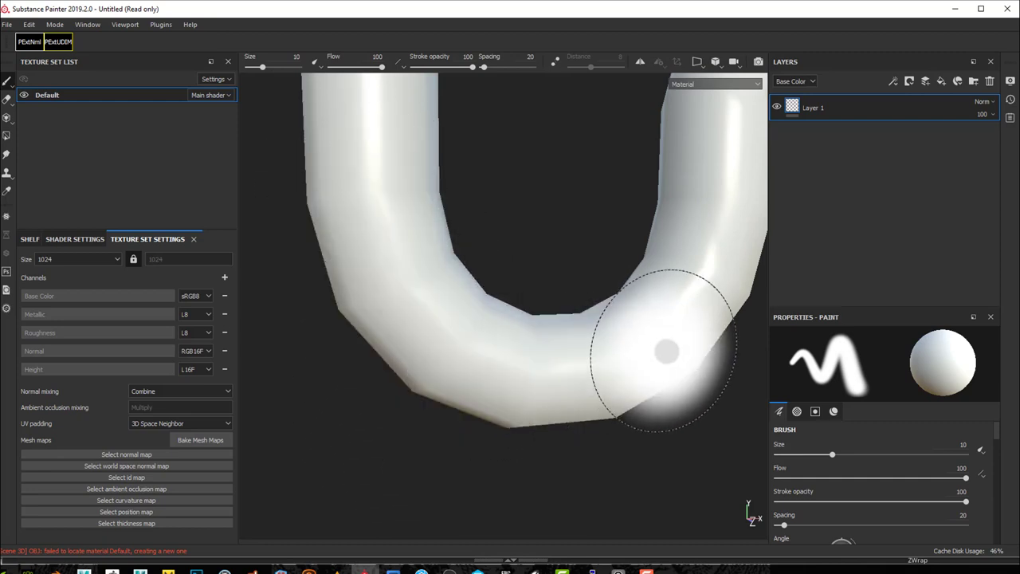
{"action": "scroll", "coordinate": [541, 343], "scroll_direction": "up", "scroll_amount": 2}
{"action": "scroll", "coordinate": [541, 343], "scroll_direction": "down", "scroll_amount": 10}
{"action": "left_click_drag", "start_coordinate": [594, 428], "coordinate": [549, 426], "text": "alt"}
{"action": "middle_click_drag", "start_coordinate": [597, 442], "coordinate": [478, 380], "text": "alt"}
{"action": "scroll", "coordinate": [478, 380], "scroll_direction": "down", "scroll_amount": 4}
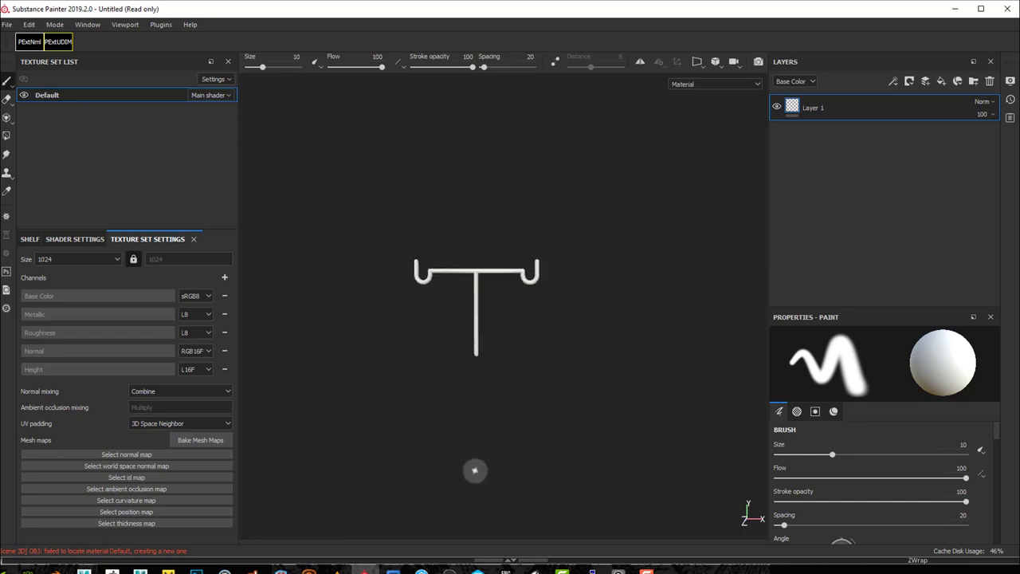
{"action": "left_click_drag", "start_coordinate": [412, 321], "coordinate": [445, 333], "text": "alt"}
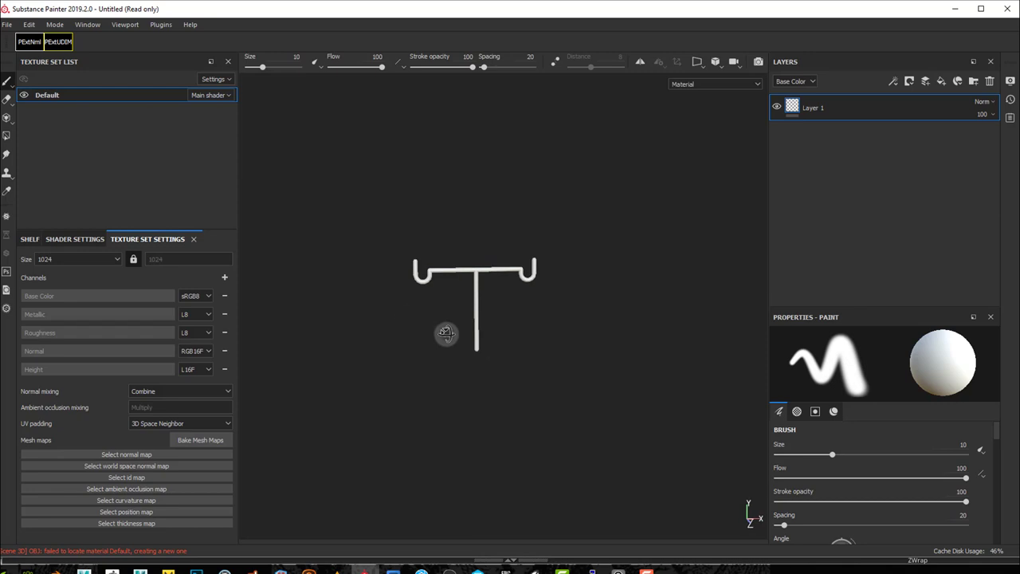
Step: Add the Aluminium Pure material from the shelf to the layer stack beneath Layer 1
{"action": "left_click", "coordinate": [29, 239]}
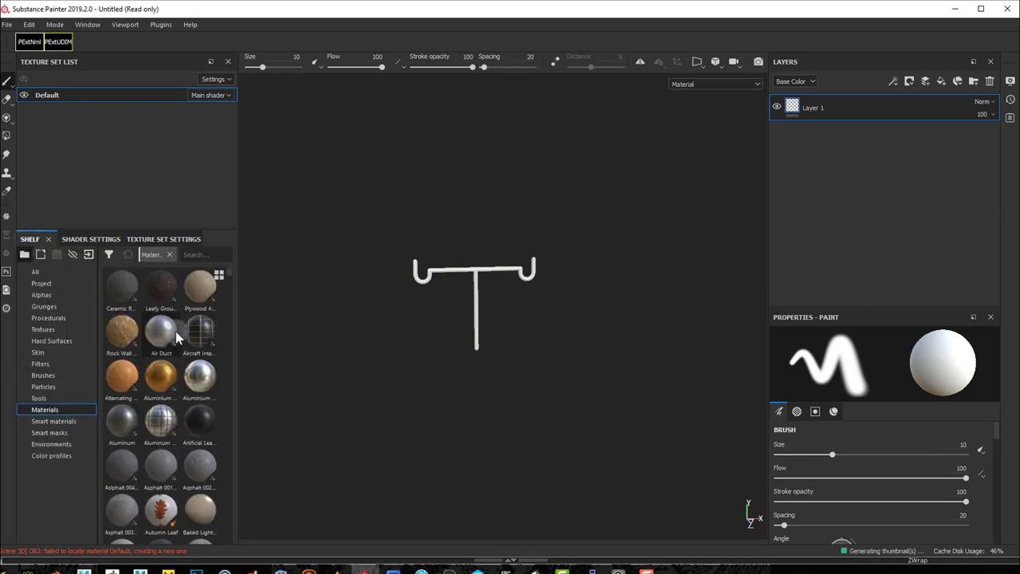
{"action": "left_click_drag", "start_coordinate": [207, 378], "coordinate": [859, 196]}
{"action": "left_click_drag", "start_coordinate": [403, 319], "coordinate": [447, 325], "text": "alt"}
{"action": "scroll", "coordinate": [430, 274], "scroll_direction": "down", "scroll_amount": 3}
{"action": "scroll", "coordinate": [430, 274], "scroll_direction": "up", "scroll_amount": 5}
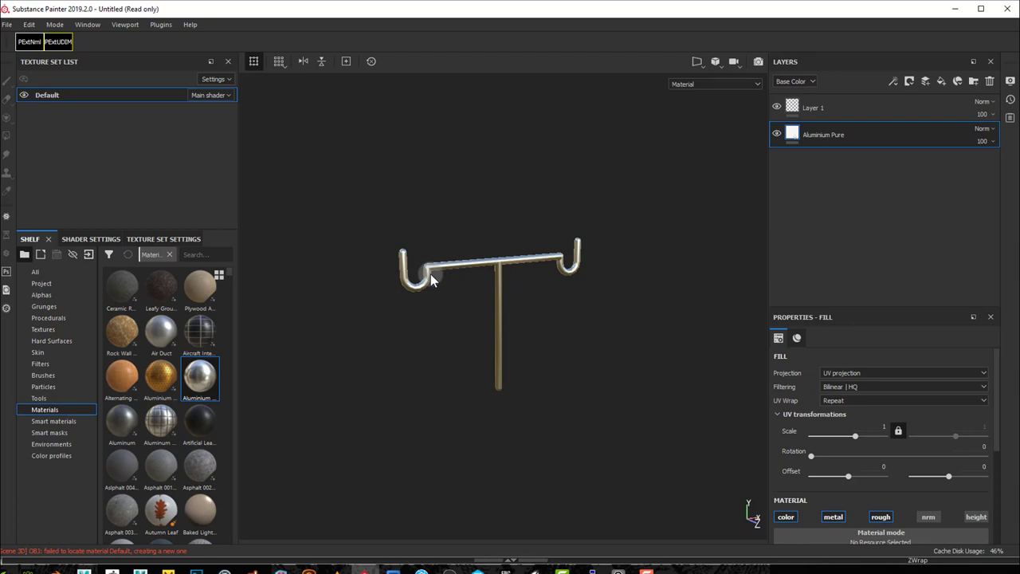
Step: Examine the metallic reflections on the Holder's hooks, crossbar and pole, both close up and at a distance
{"action": "scroll", "coordinate": [430, 274], "scroll_direction": "up", "scroll_amount": 5}
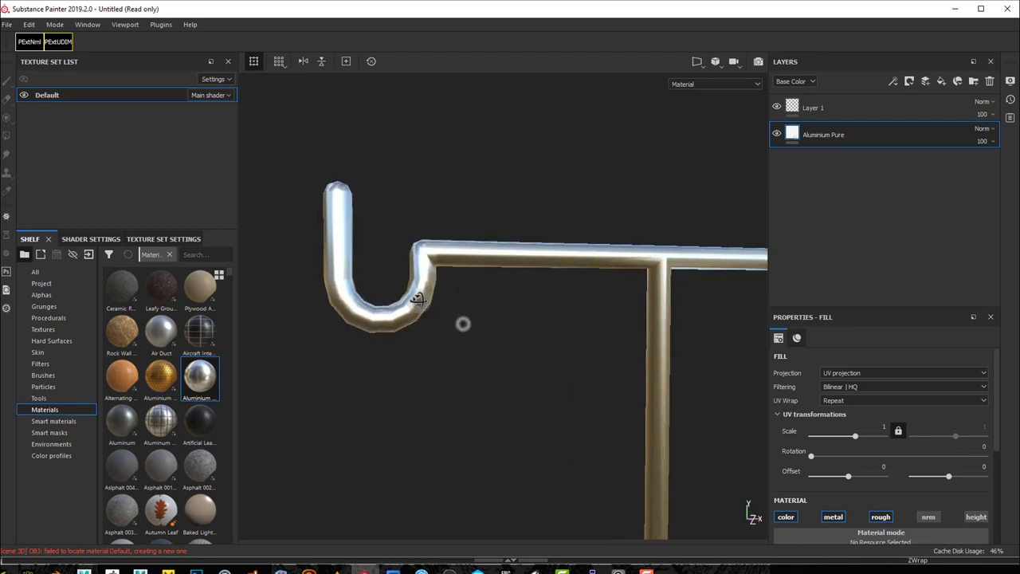
{"action": "mouse_move", "coordinate": [416, 299]}
{"action": "left_mouse_down", "text": "alt"}
{"action": "mouse_move", "coordinate": [412, 321]}
{"action": "mouse_move", "coordinate": [425, 303]}
{"action": "mouse_move", "coordinate": [409, 307]}
{"action": "left_mouse_up", "text": "alt"}
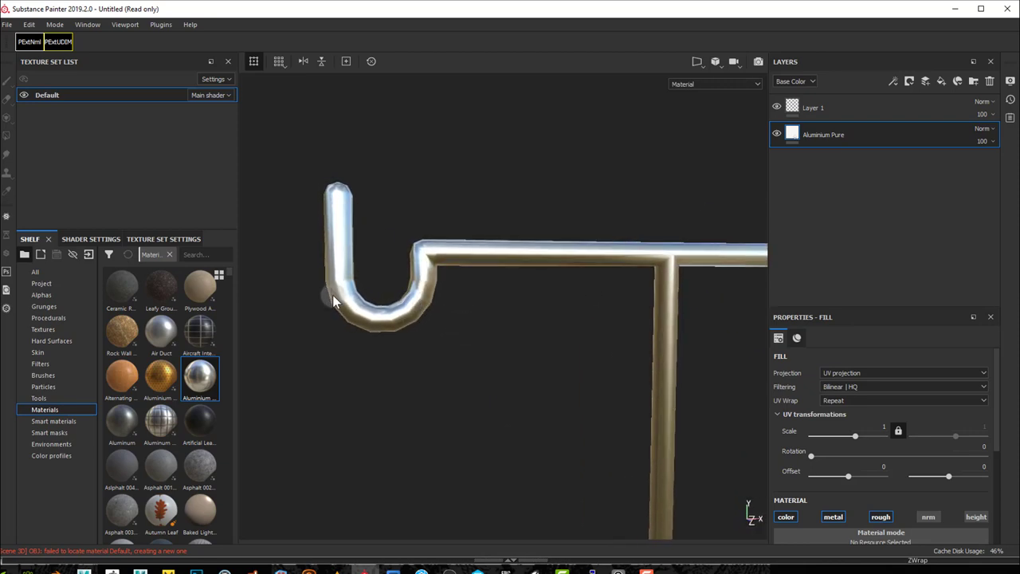
{"action": "scroll", "coordinate": [459, 375], "scroll_direction": "up", "scroll_amount": 2}
{"action": "scroll", "coordinate": [459, 375], "scroll_direction": "down", "scroll_amount": 6}
{"action": "scroll", "coordinate": [459, 374], "scroll_direction": "down", "scroll_amount": 1}
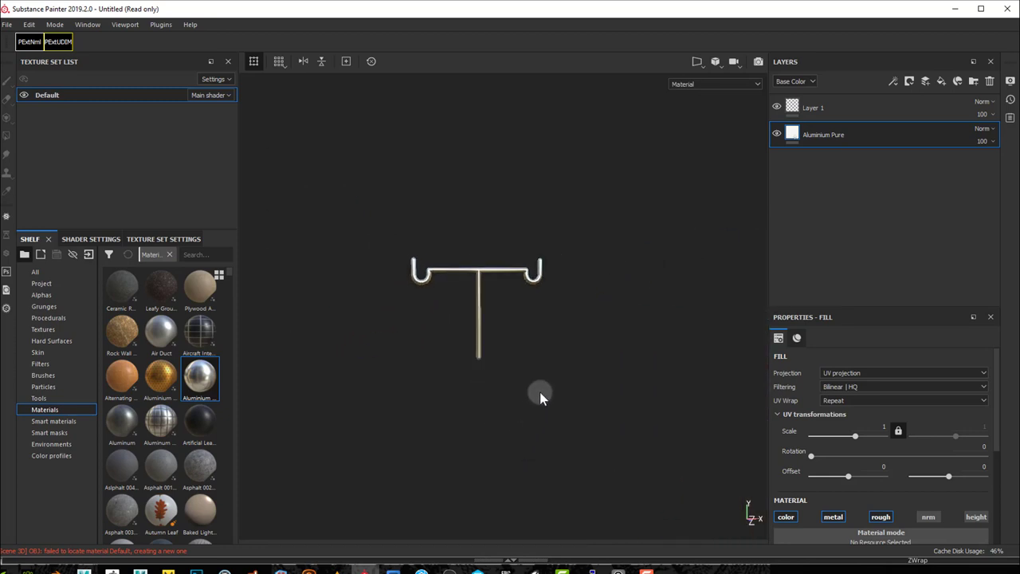
{"action": "mouse_move", "coordinate": [552, 382]}
{"action": "left_mouse_down", "text": "alt"}
{"action": "mouse_move", "coordinate": [531, 389]}
{"action": "mouse_move", "coordinate": [428, 367]}
{"action": "mouse_move", "coordinate": [545, 378]}
{"action": "left_mouse_up", "text": "alt"}
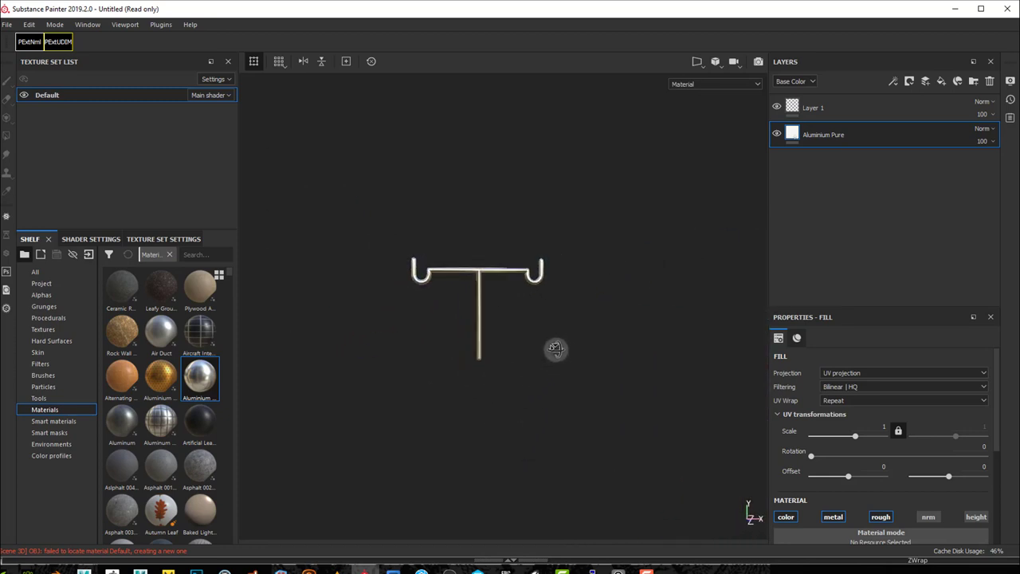
{"action": "left_click_drag", "start_coordinate": [554, 348], "coordinate": [549, 371], "text": "alt"}
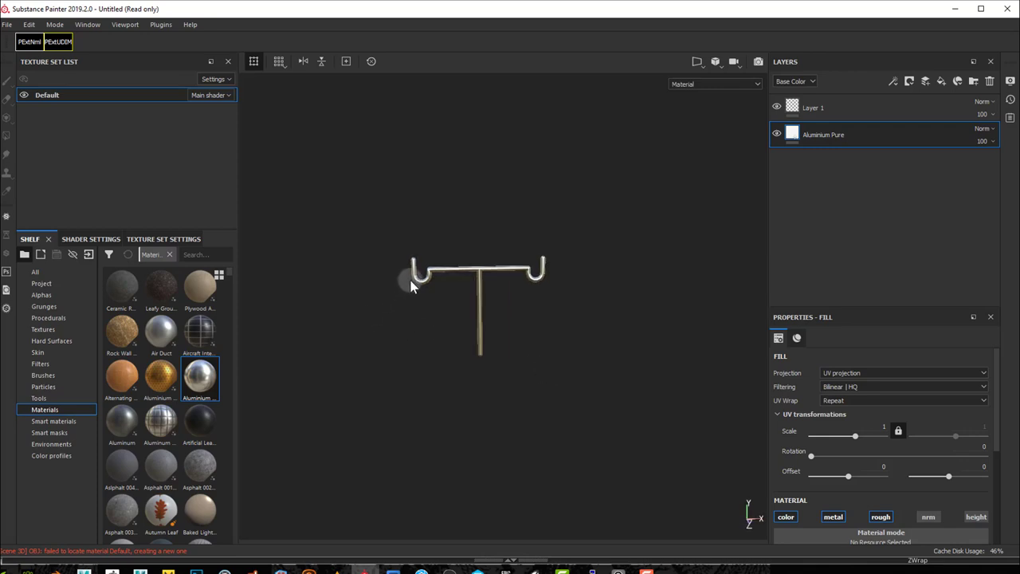
{"action": "scroll", "coordinate": [410, 288], "scroll_direction": "up", "scroll_amount": 5}
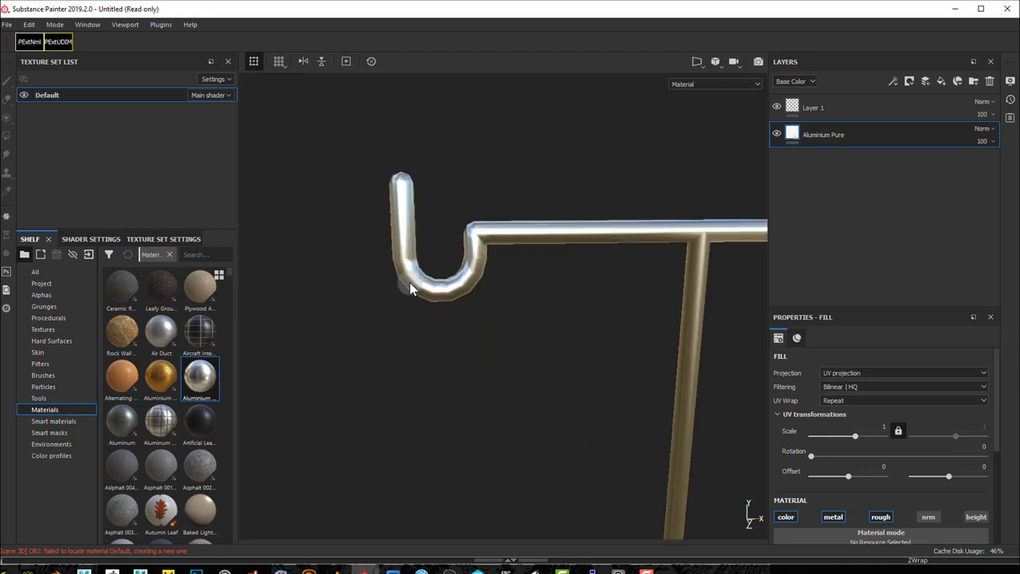
{"action": "scroll", "coordinate": [410, 284], "scroll_direction": "down", "scroll_amount": 5}
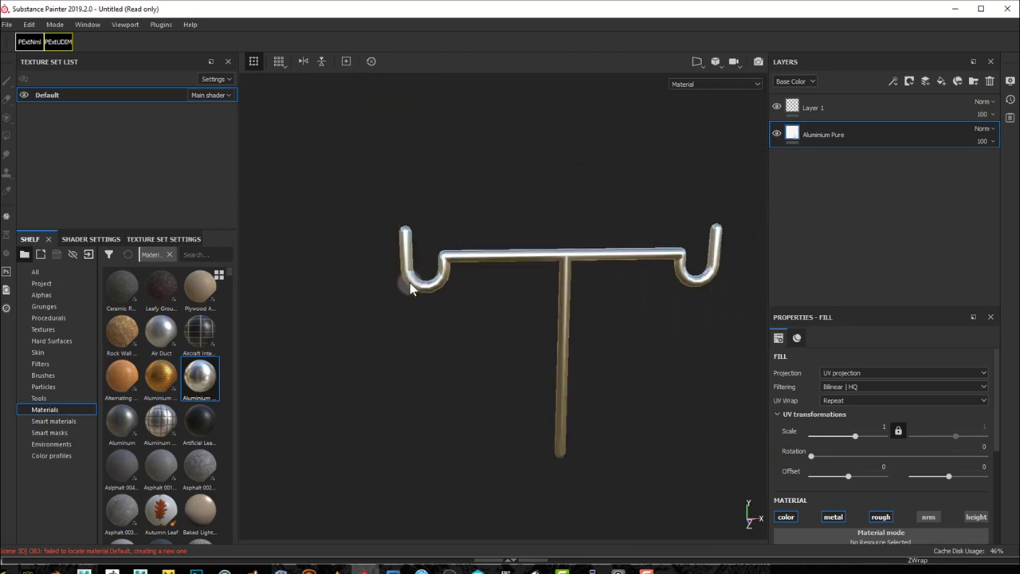
{"action": "scroll", "coordinate": [408, 290], "scroll_direction": "down", "scroll_amount": 2}
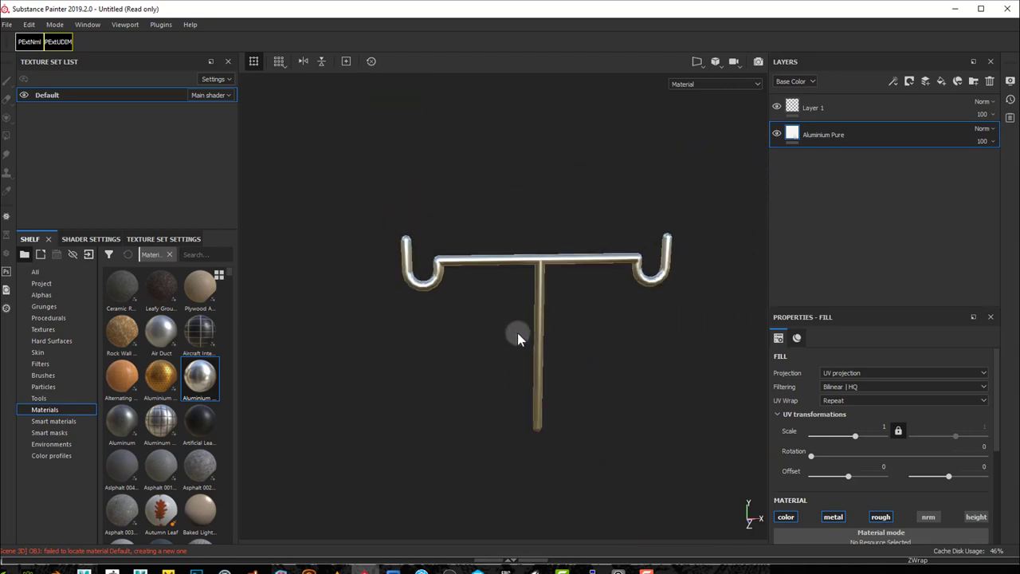
{"action": "left_click_drag", "start_coordinate": [517, 333], "coordinate": [529, 332], "text": "alt"}
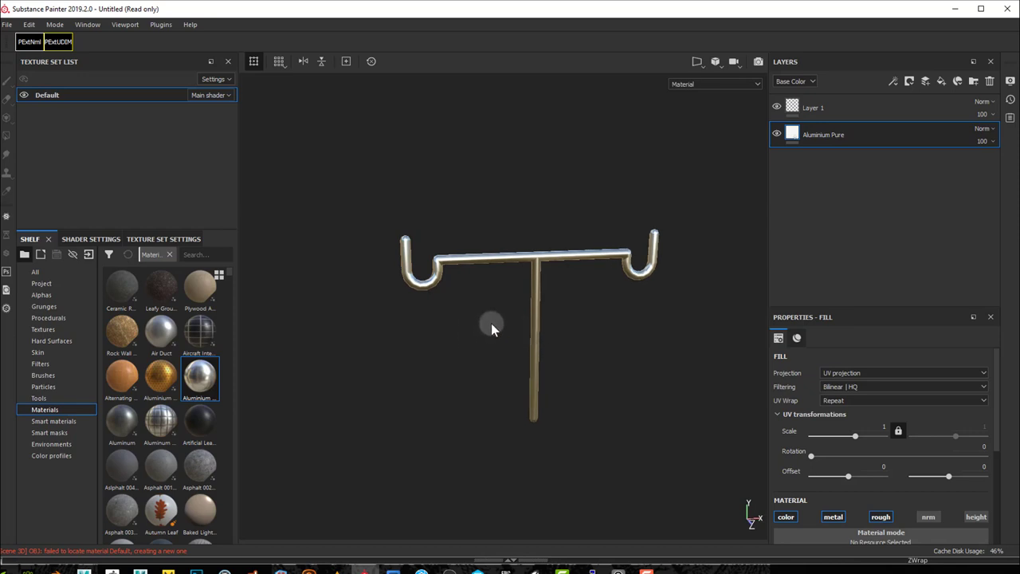
{"action": "left_click_drag", "start_coordinate": [505, 380], "coordinate": [471, 356], "text": "alt"}
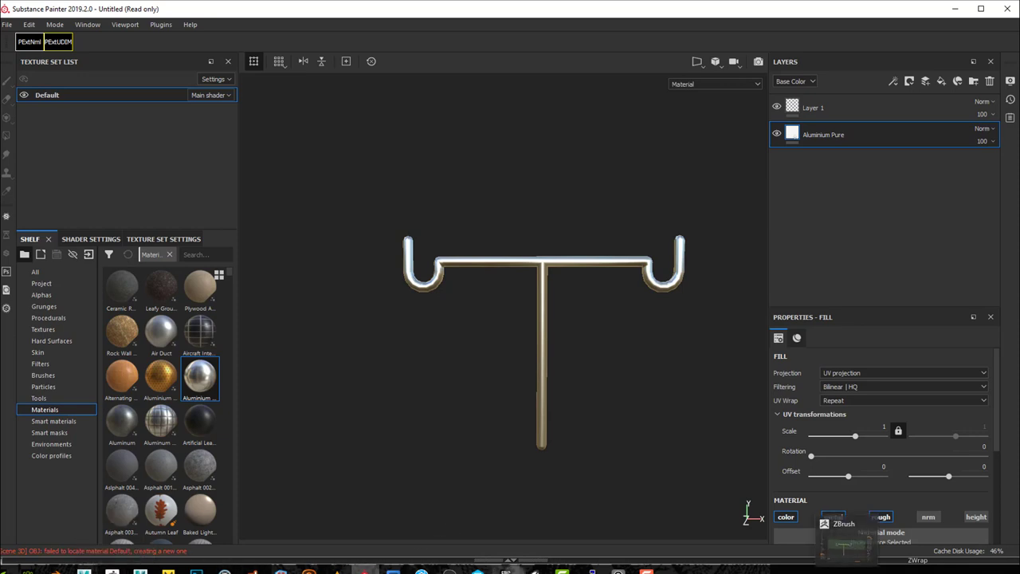
Step: Switch to the reference image board and examine the stand's pole clamp and the red wheeled base
{"action": "left_click", "coordinate": [618, 570]}
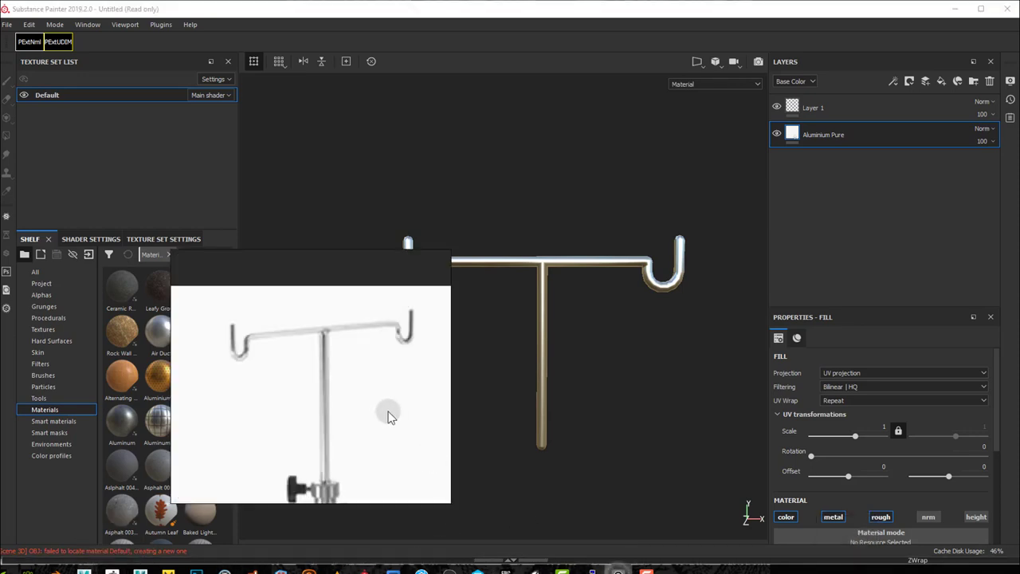
{"action": "left_click_drag", "start_coordinate": [374, 432], "coordinate": [387, 335]}
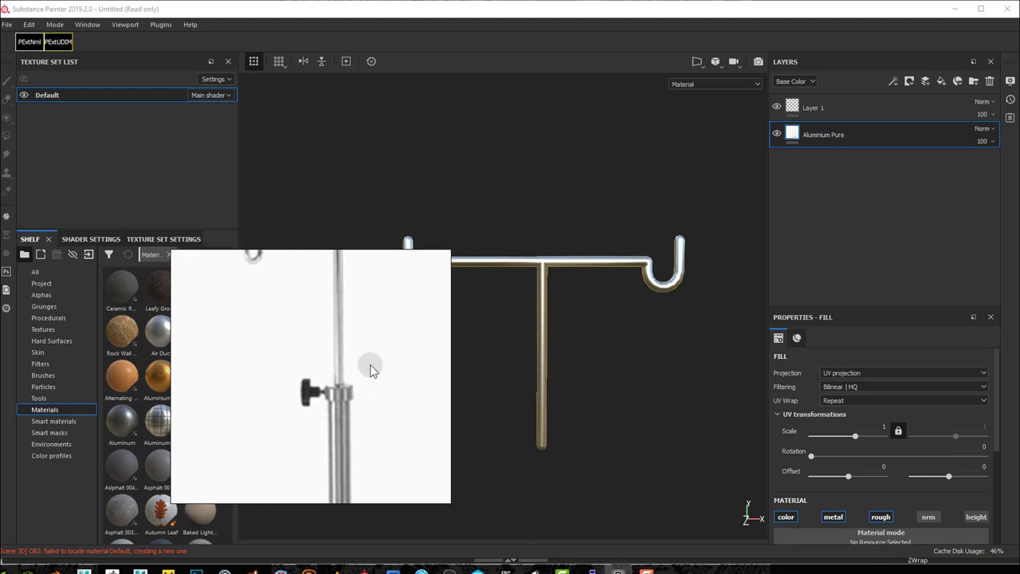
{"action": "scroll", "coordinate": [370, 368], "scroll_direction": "down", "scroll_amount": 4}
{"action": "scroll", "coordinate": [292, 456], "scroll_direction": "up", "scroll_amount": 4}
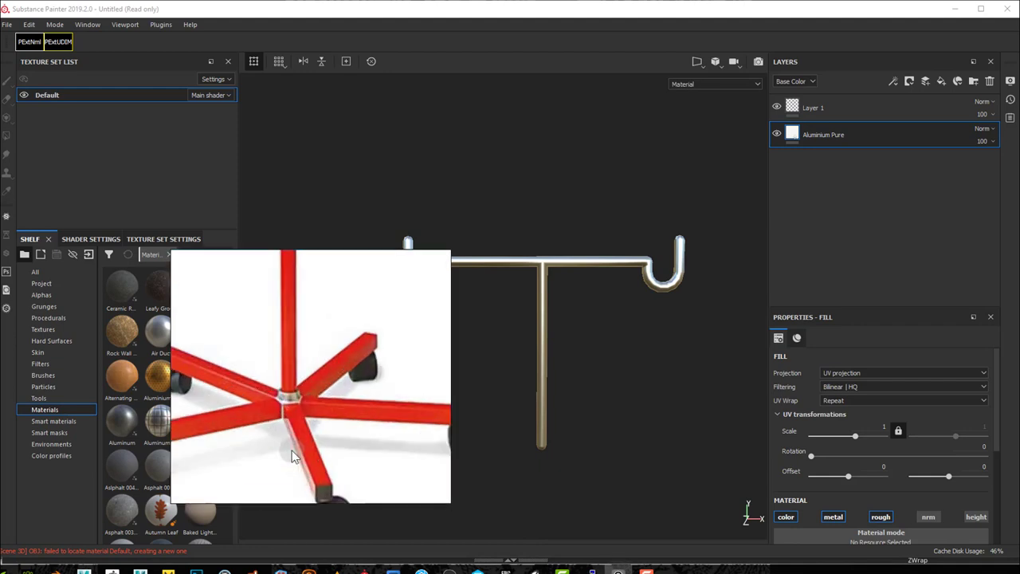
{"action": "scroll", "coordinate": [323, 422], "scroll_direction": "down", "scroll_amount": 2}
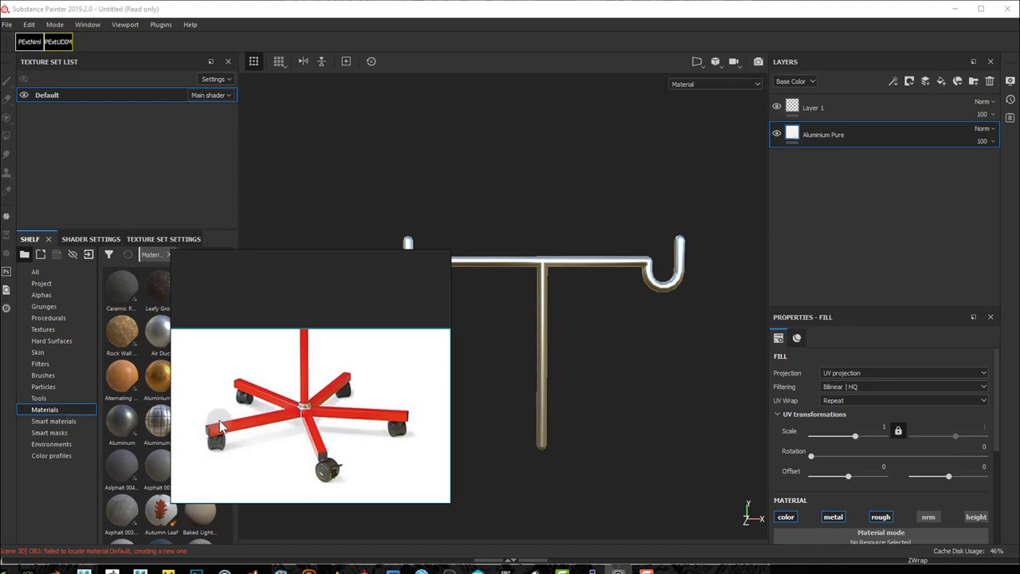